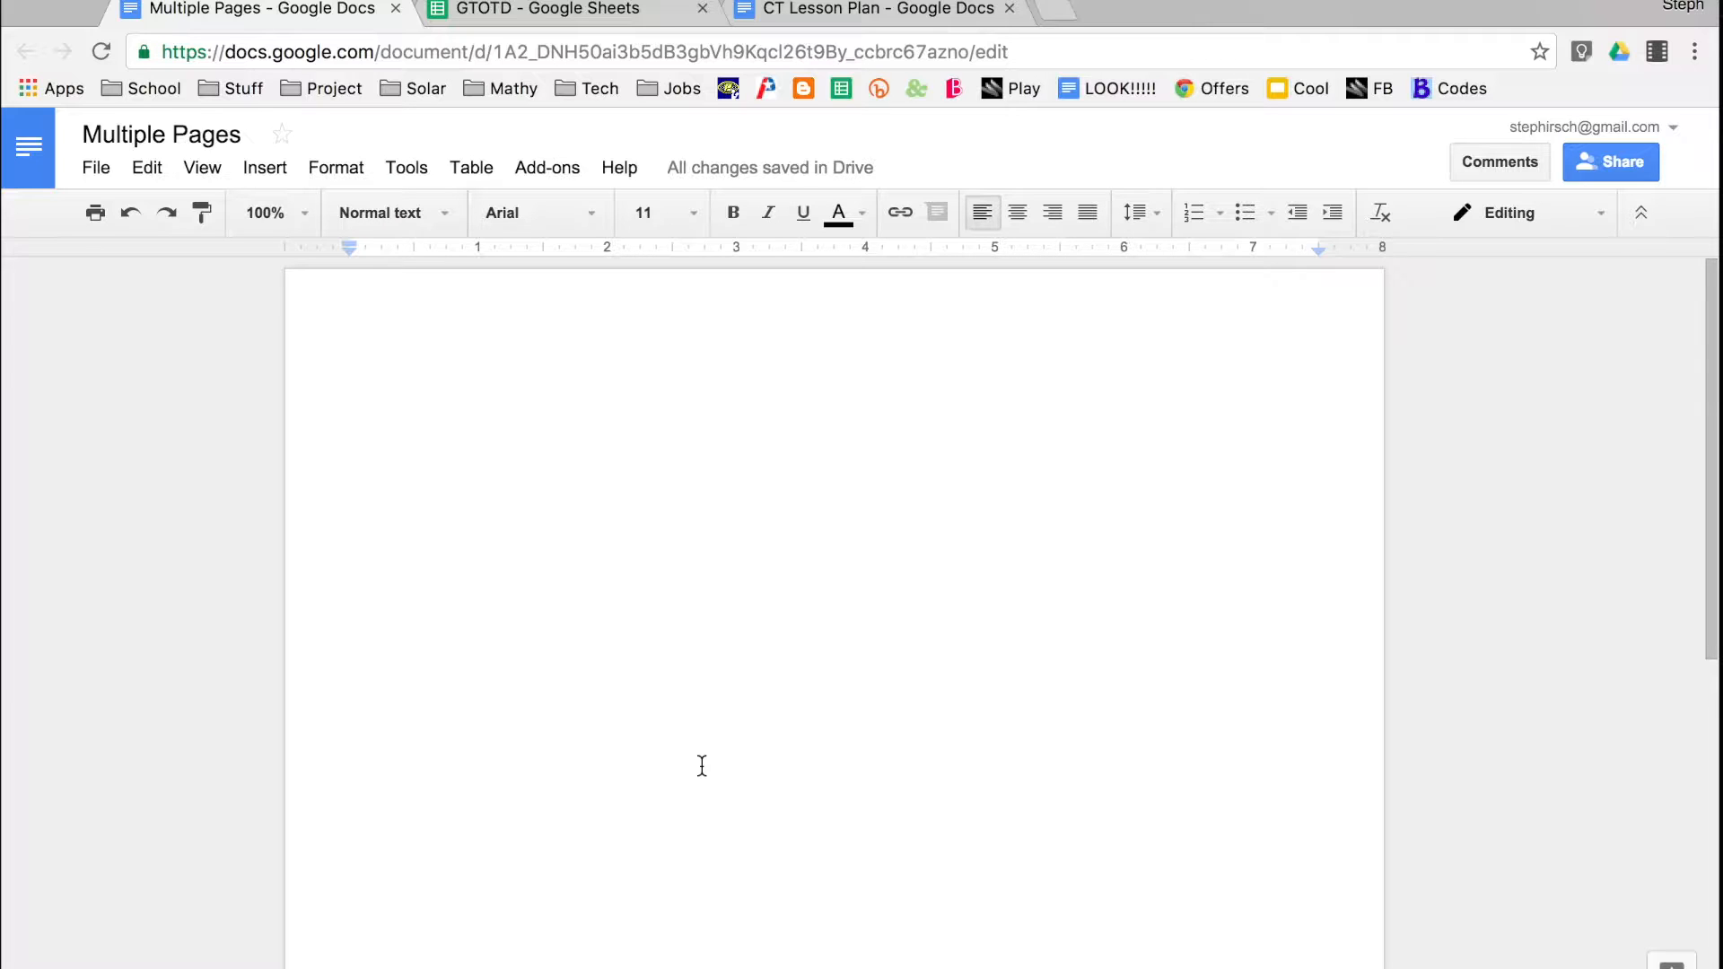
{"action": "scroll", "coordinate": [713, 536], "scroll_direction": "down", "scroll_amount": 7}
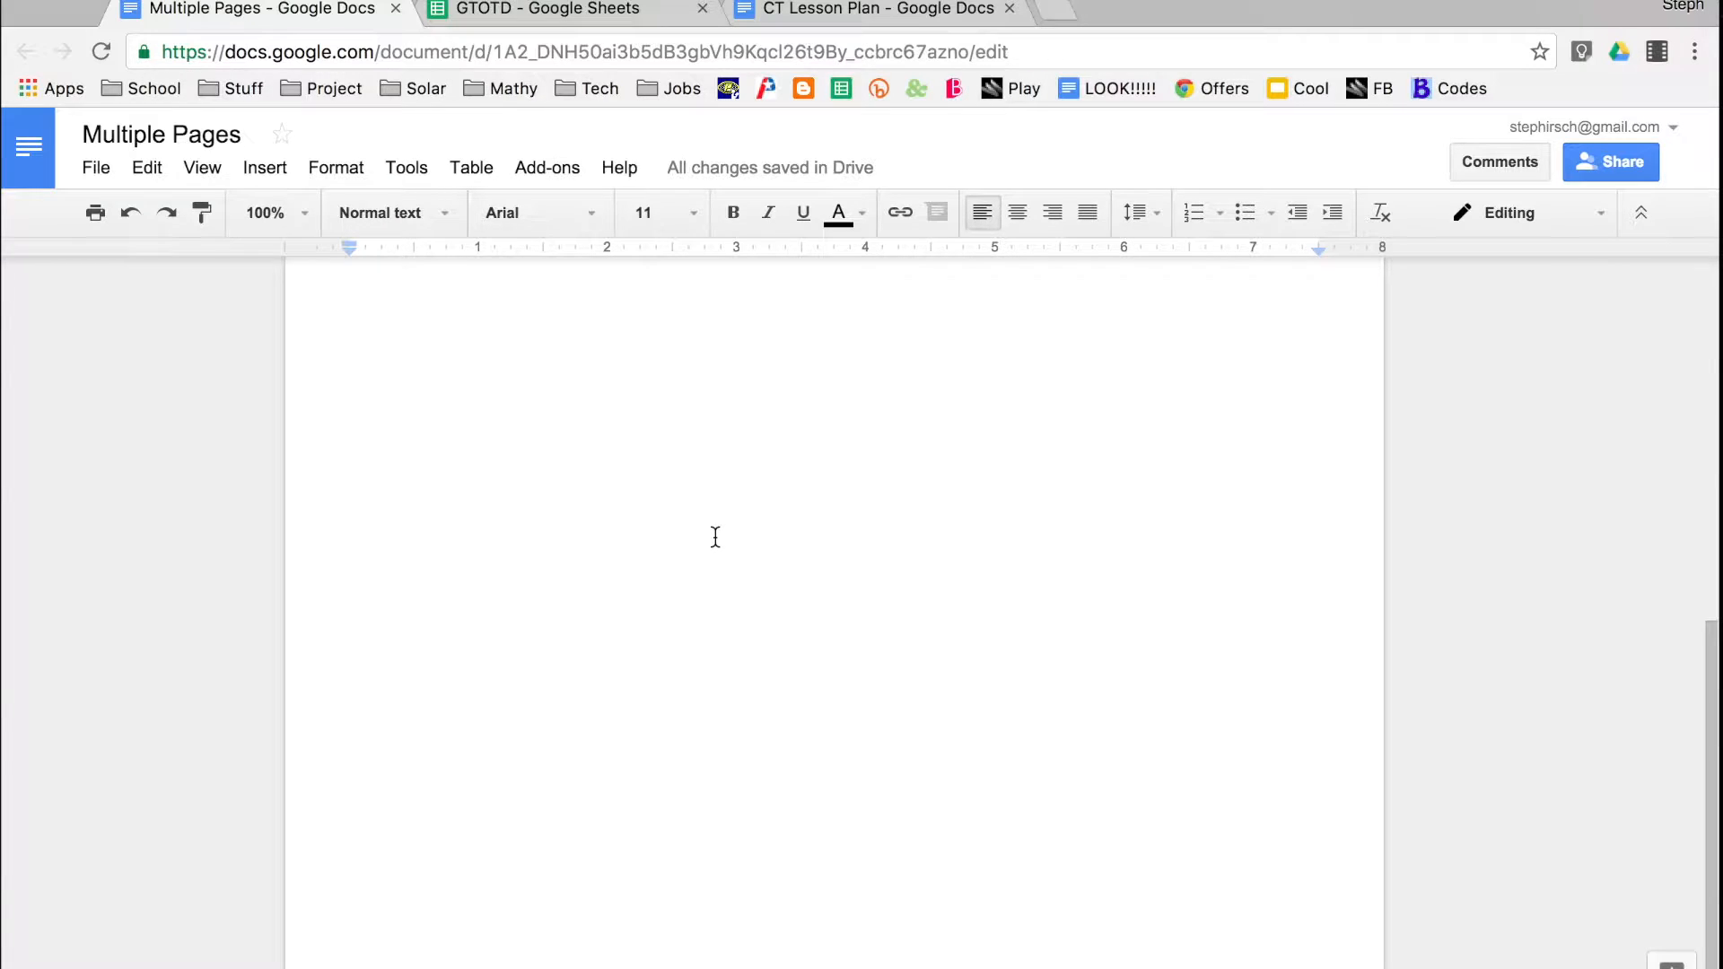
{"action": "scroll", "coordinate": [715, 537], "scroll_direction": "up", "scroll_amount": 7}
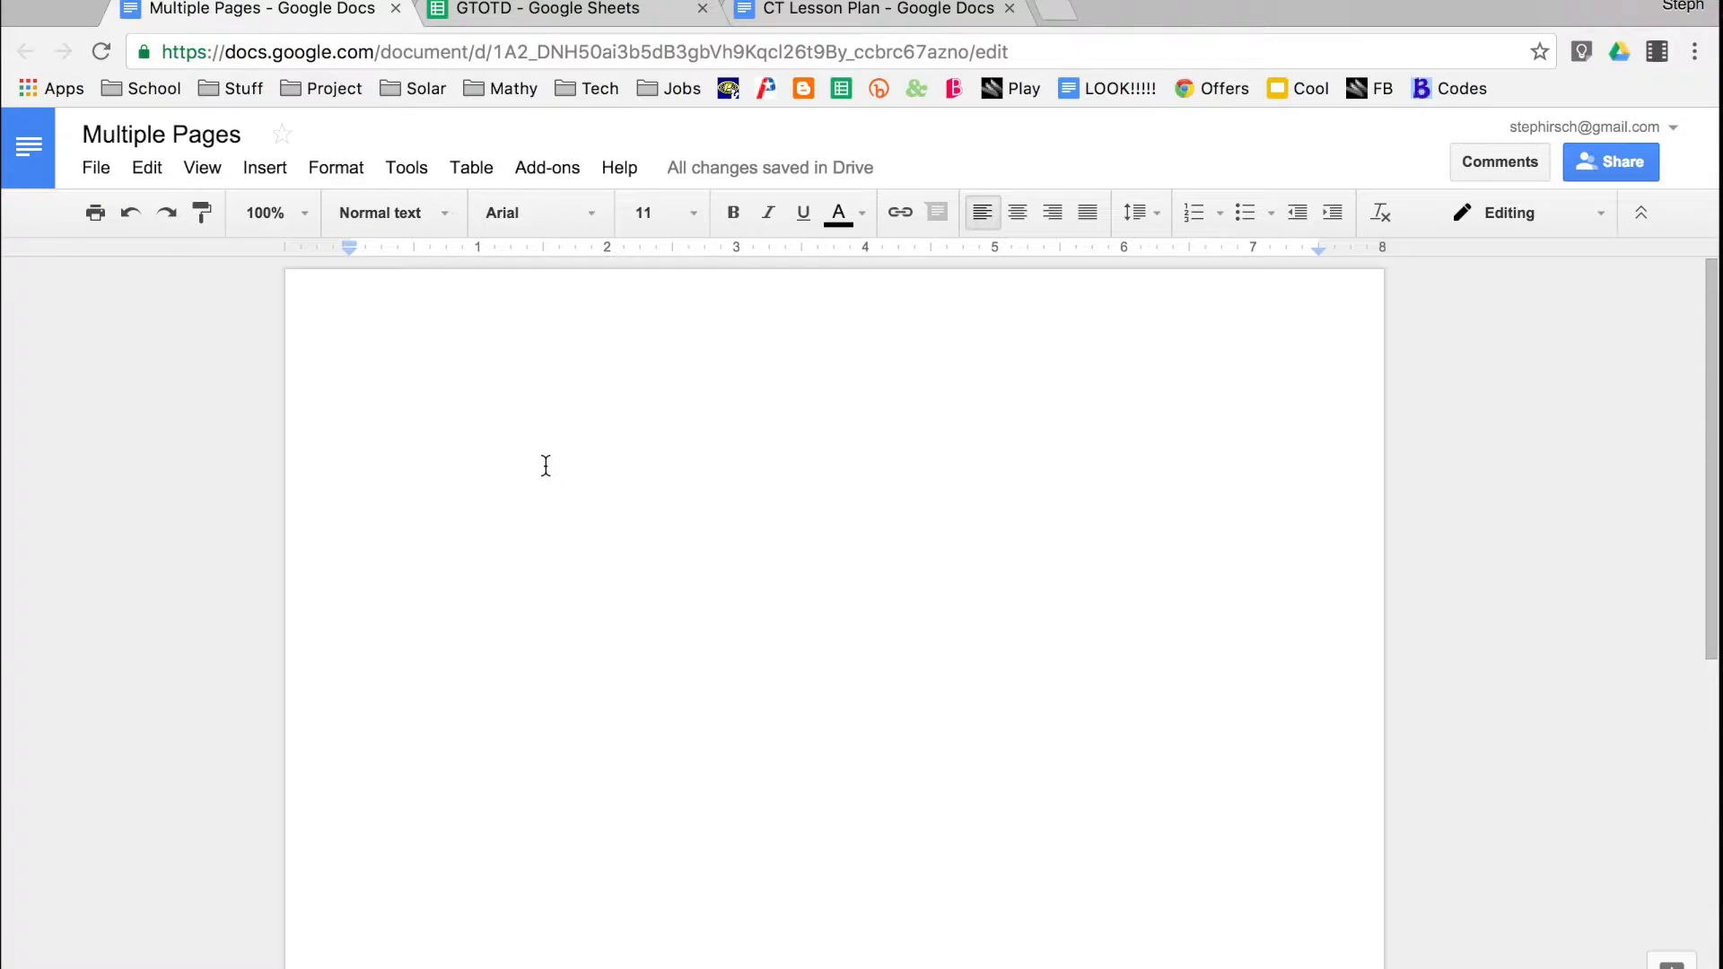
{"action": "scroll", "coordinate": [545, 466], "scroll_direction": "down", "scroll_amount": 10}
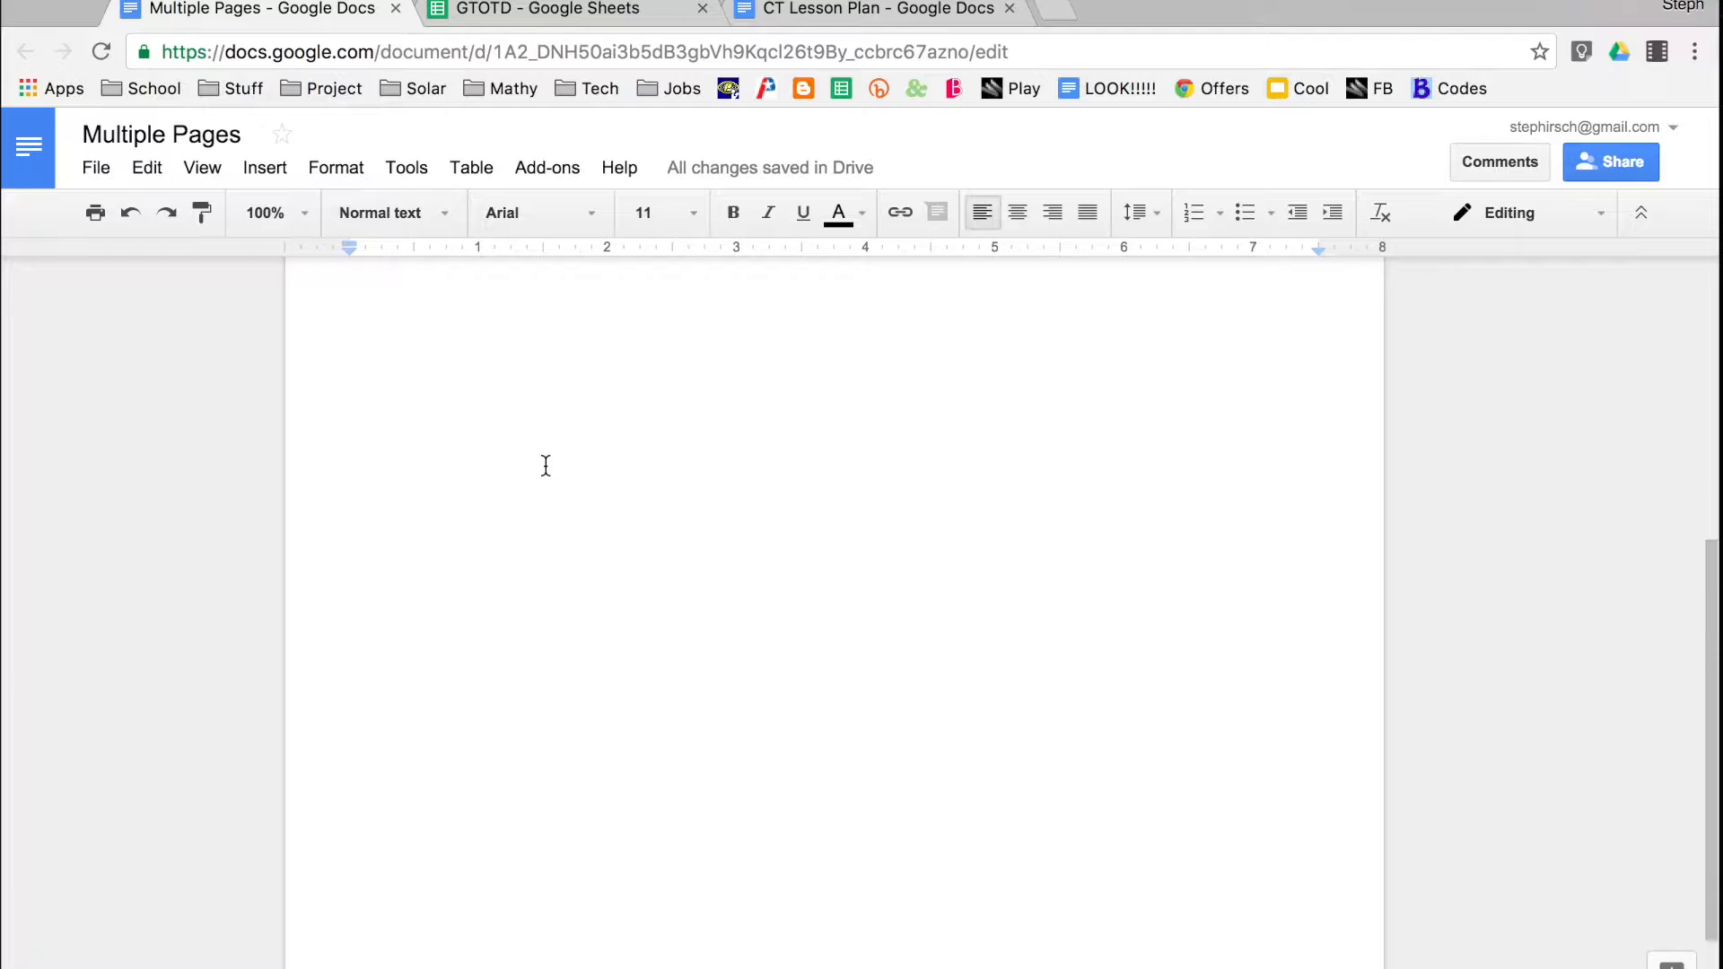
{"action": "scroll", "coordinate": [545, 466], "scroll_direction": "up", "scroll_amount": 10}
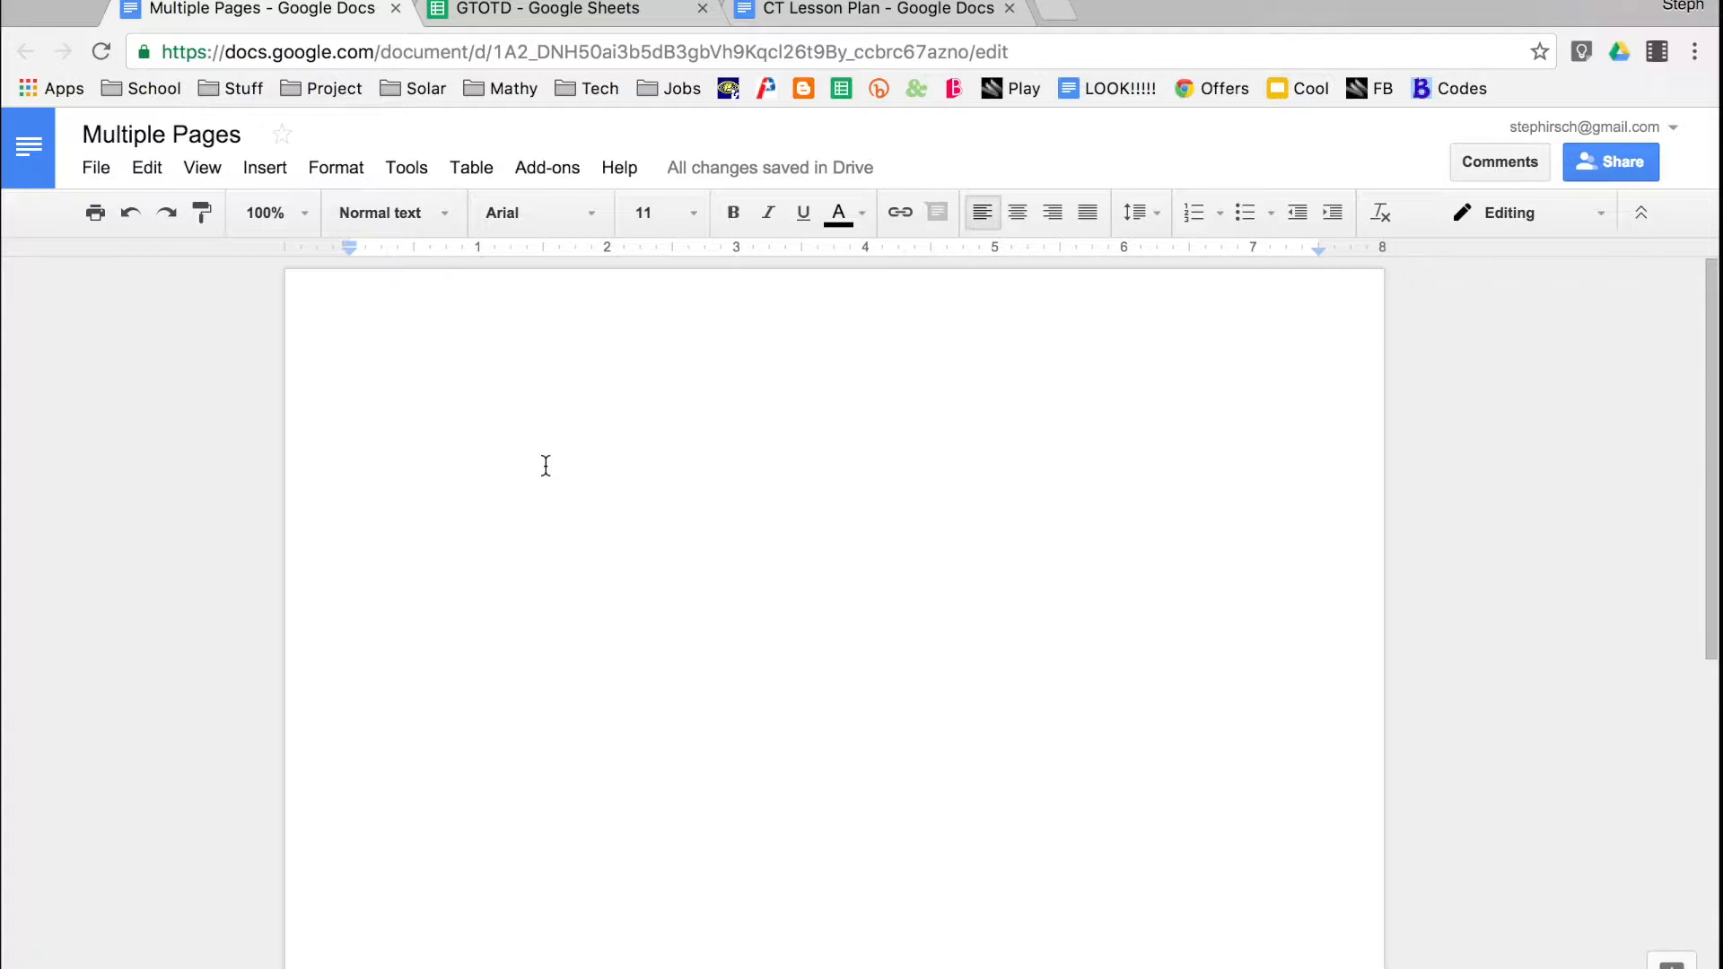
Step: Insert a table with one column and three rows into the blank document
{"action": "left_click", "coordinate": [472, 175]}
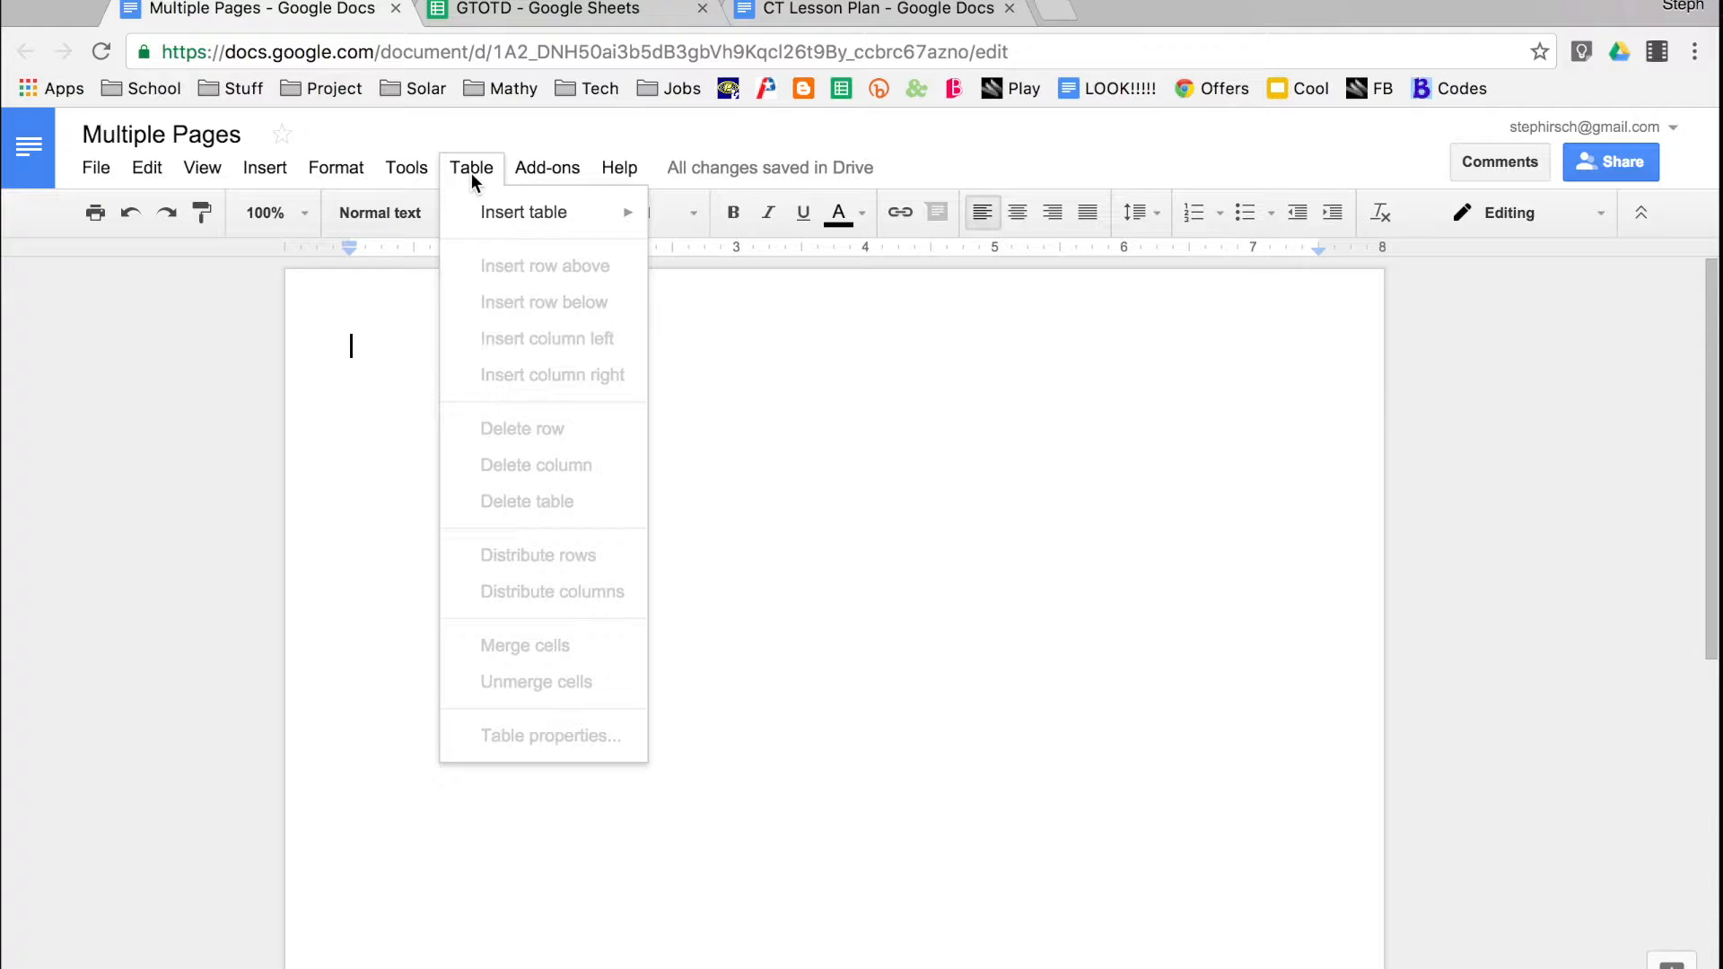
{"action": "mouse_move", "coordinate": [484, 219]}
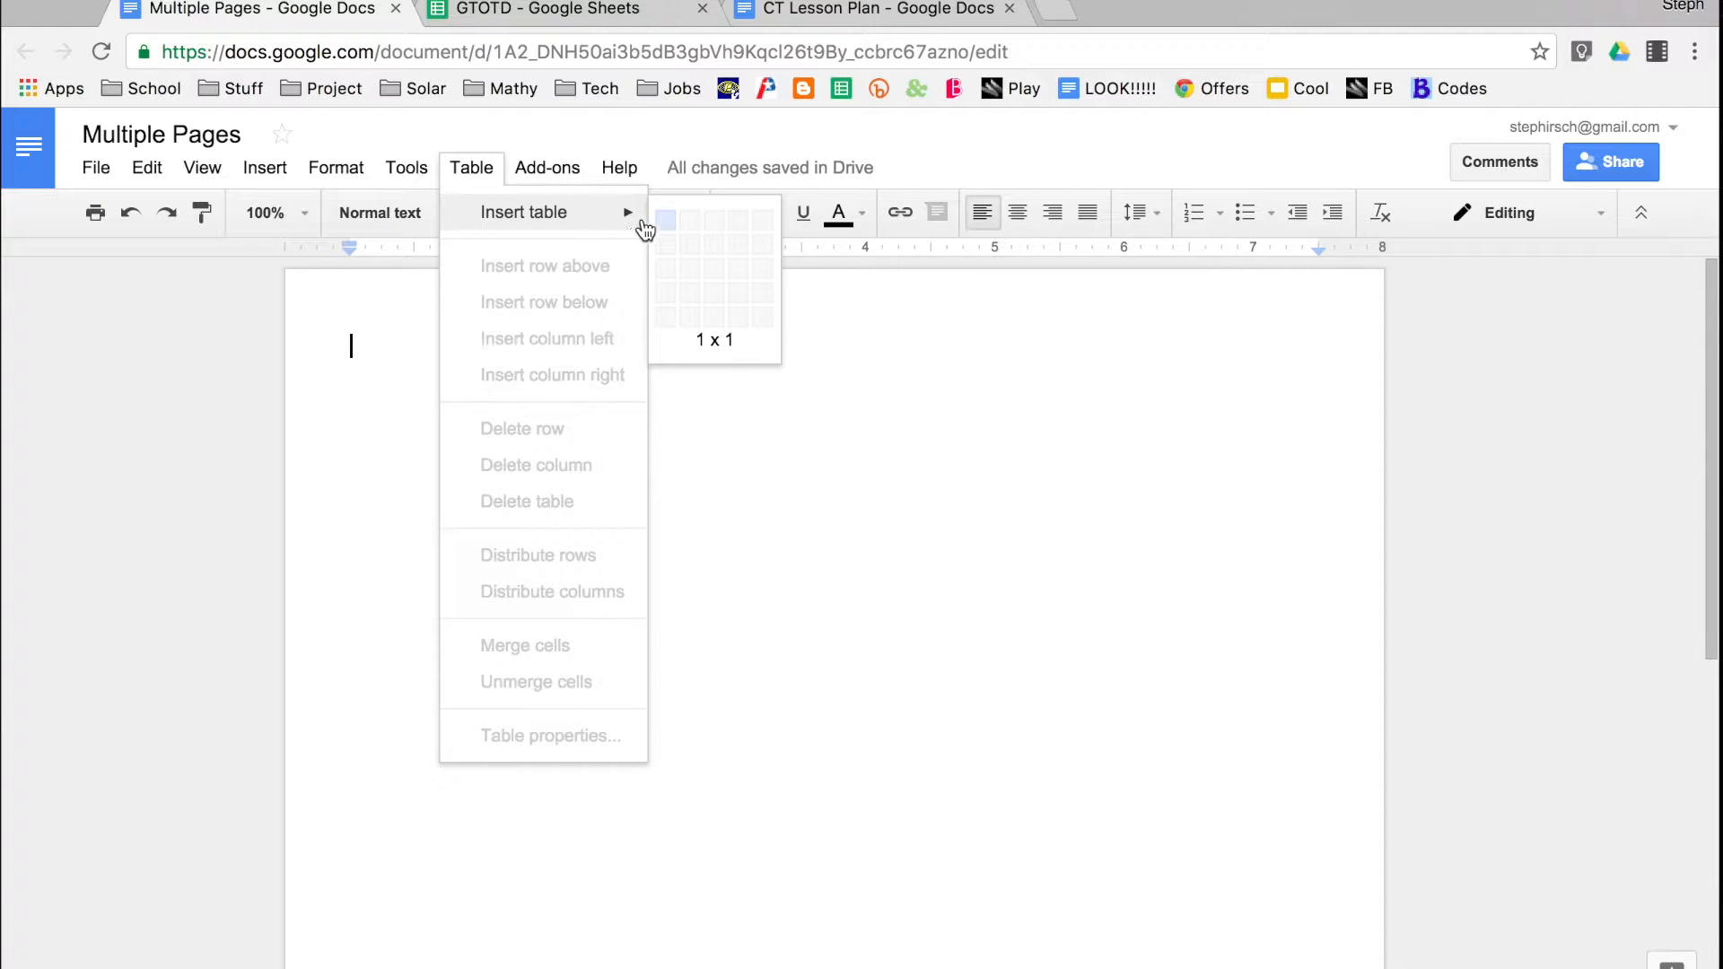
{"action": "left_click", "coordinate": [667, 273]}
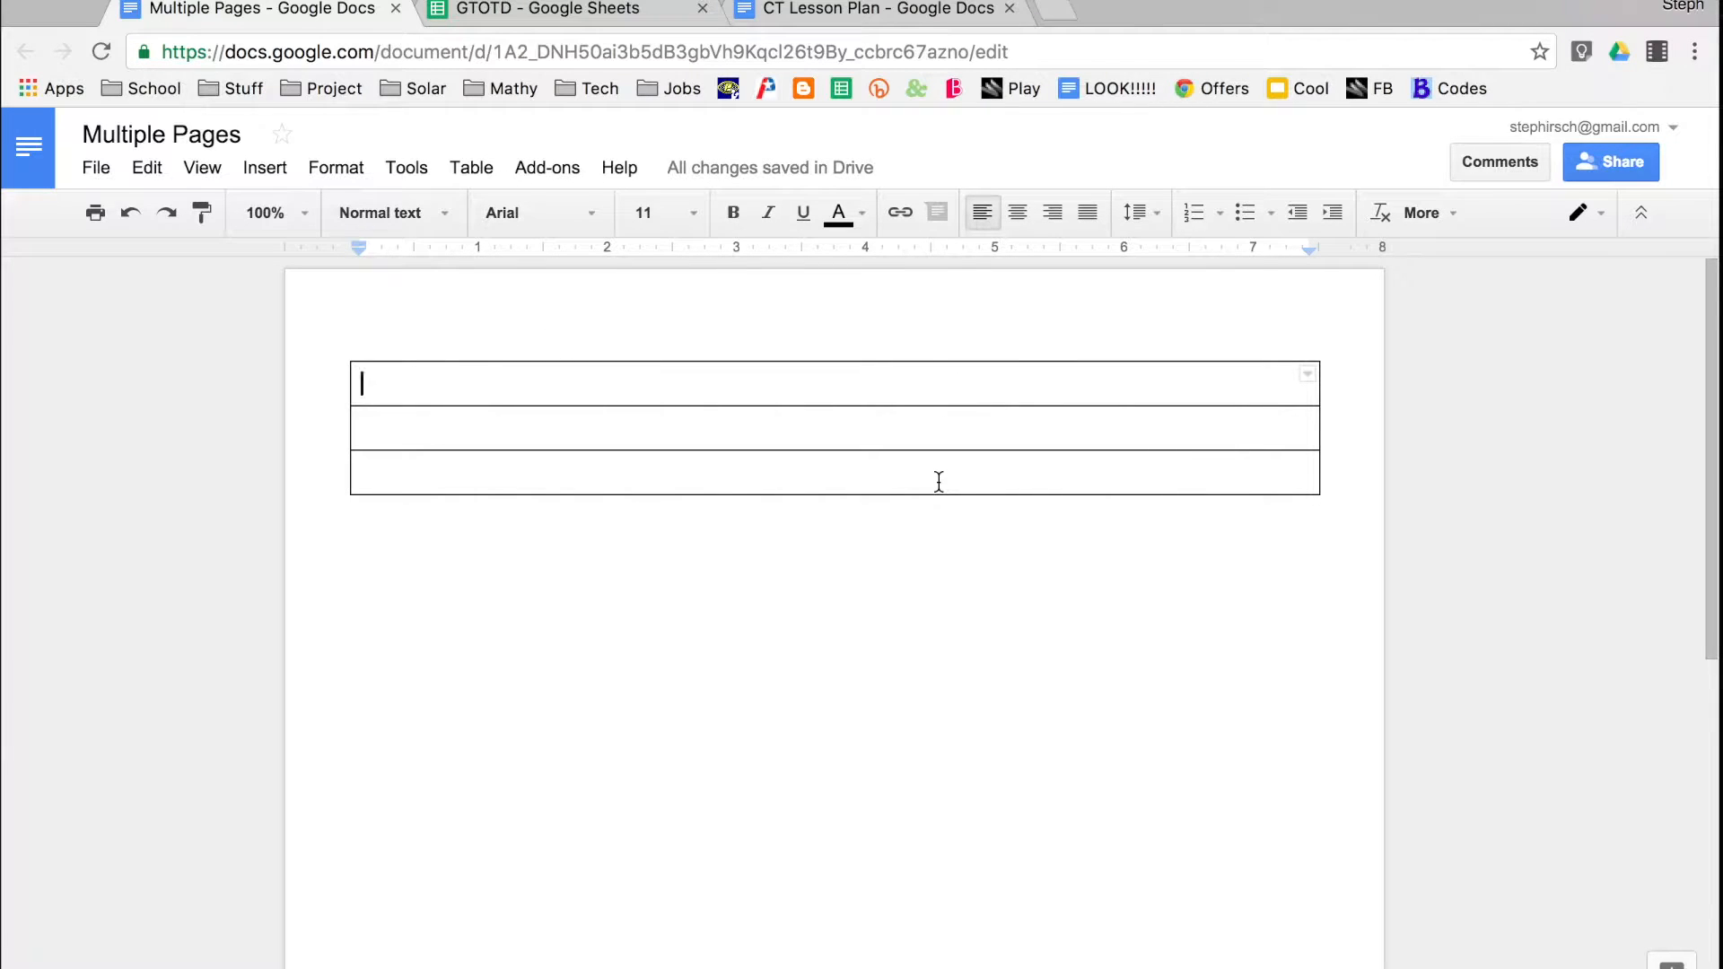
{"action": "scroll", "coordinate": [883, 386], "scroll_direction": "down", "scroll_amount": 1}
{"action": "double_click", "coordinate": [861, 350]}
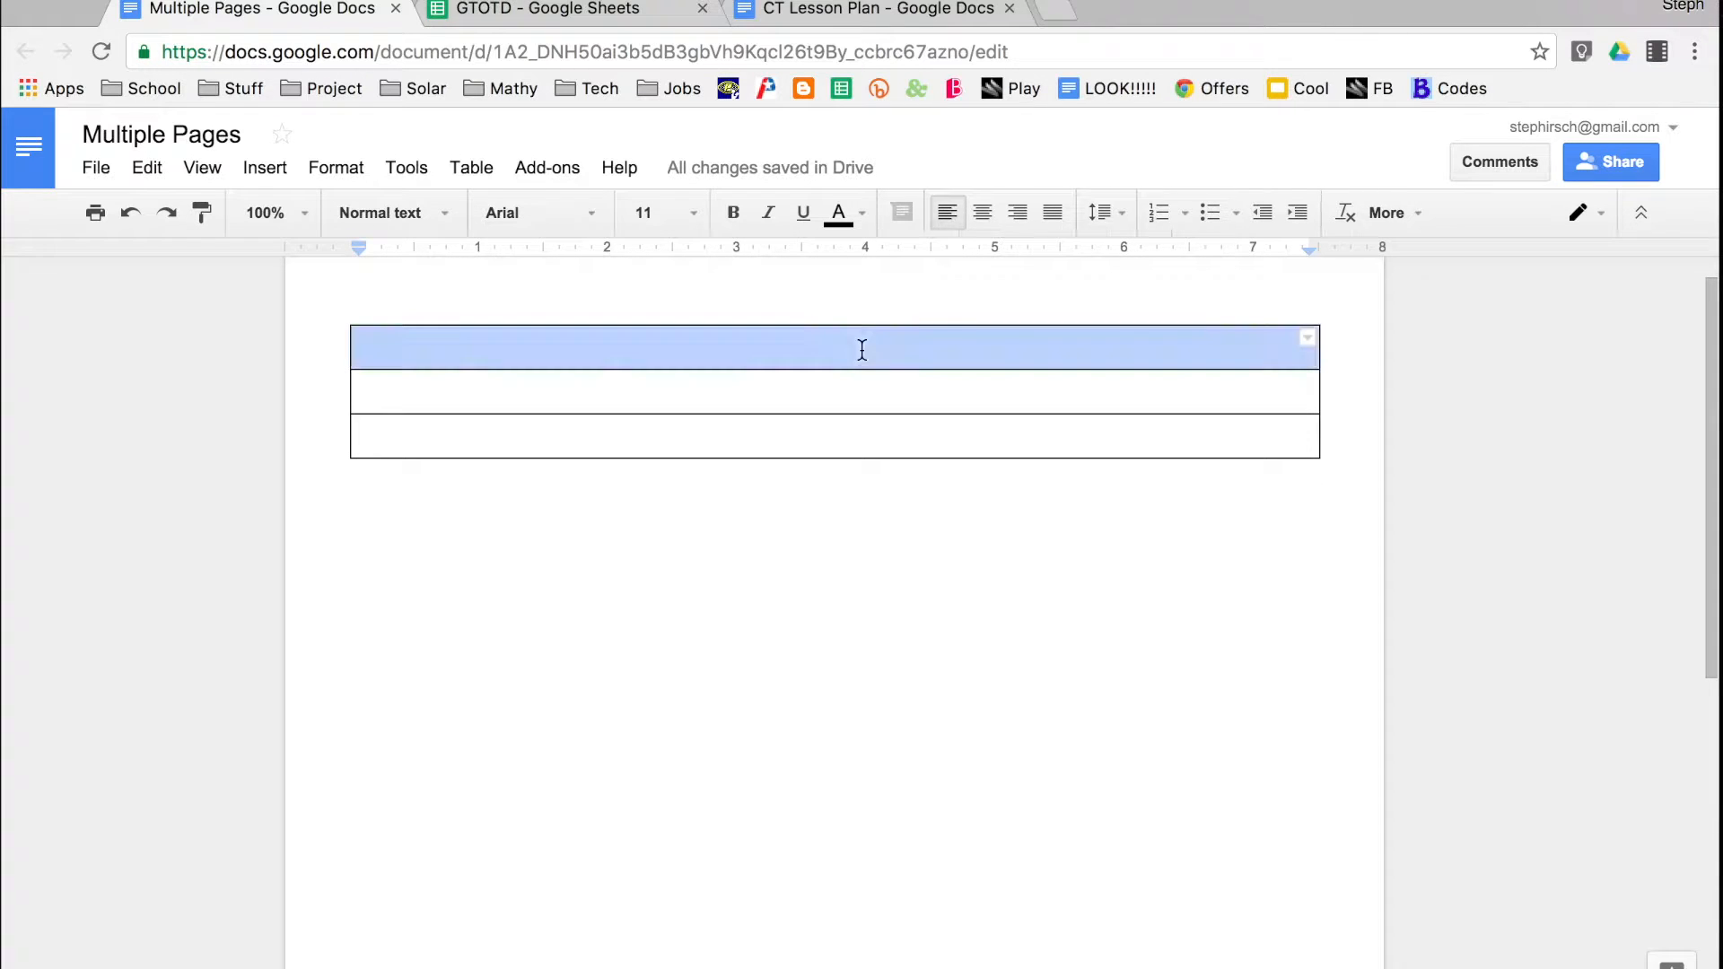
{"action": "left_click", "coordinate": [825, 444]}
{"action": "double_click", "coordinate": [825, 444]}
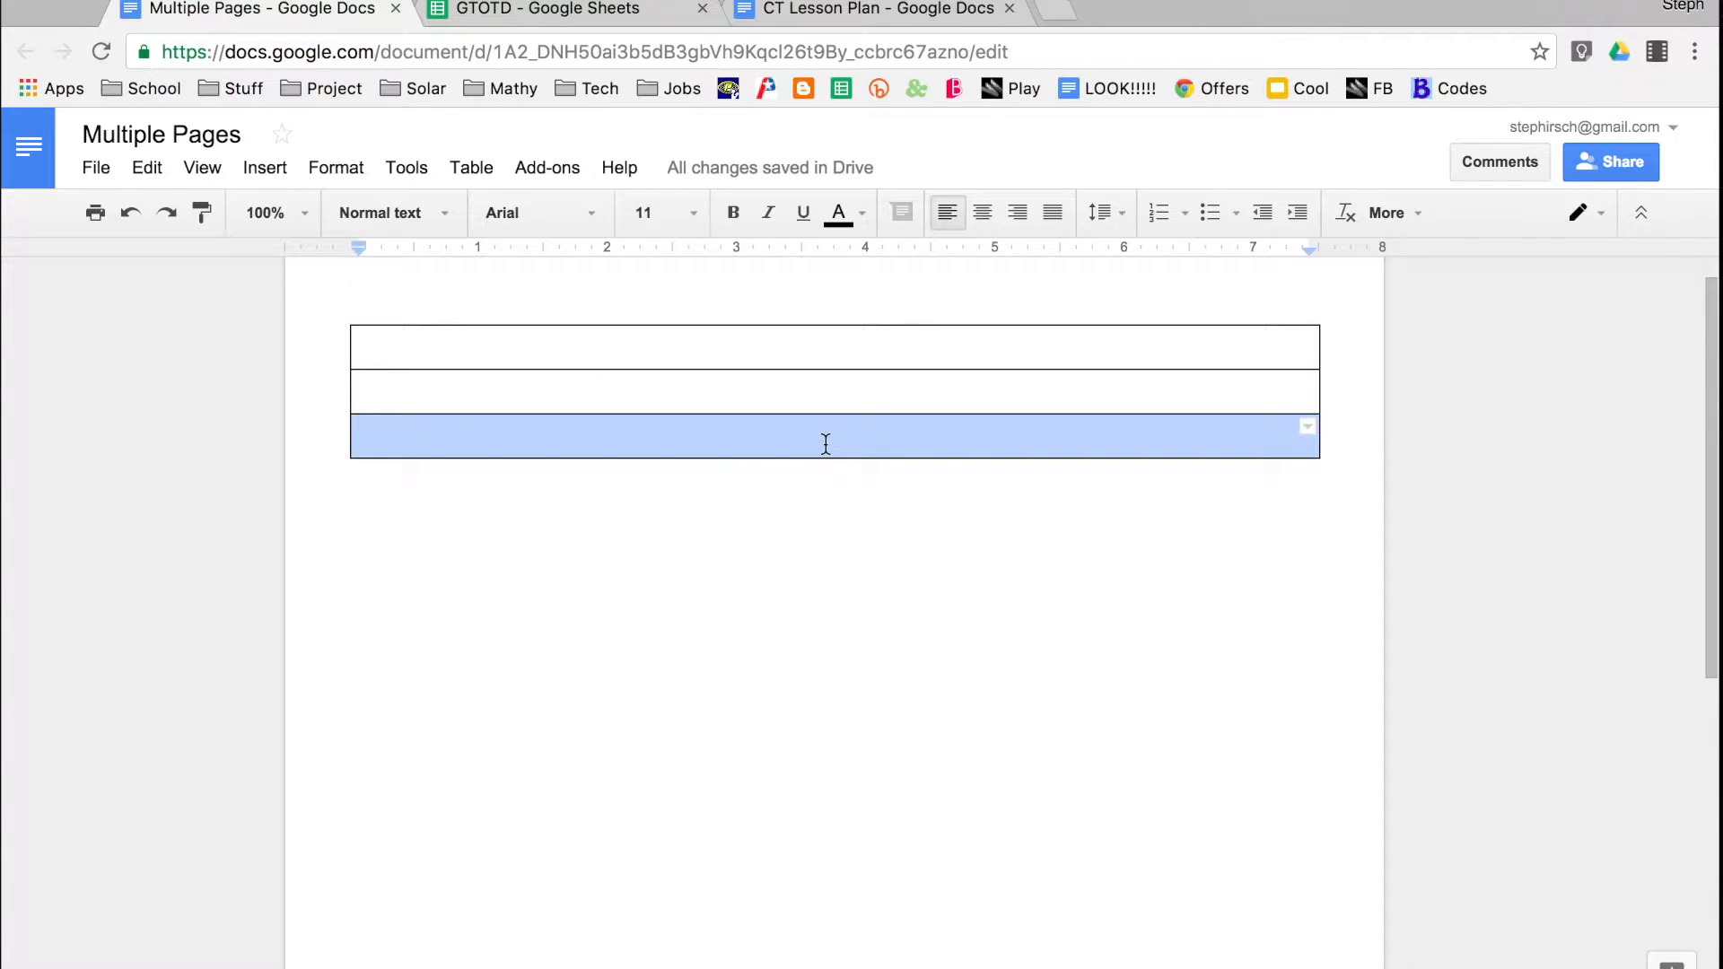
{"action": "double_click", "coordinate": [784, 385]}
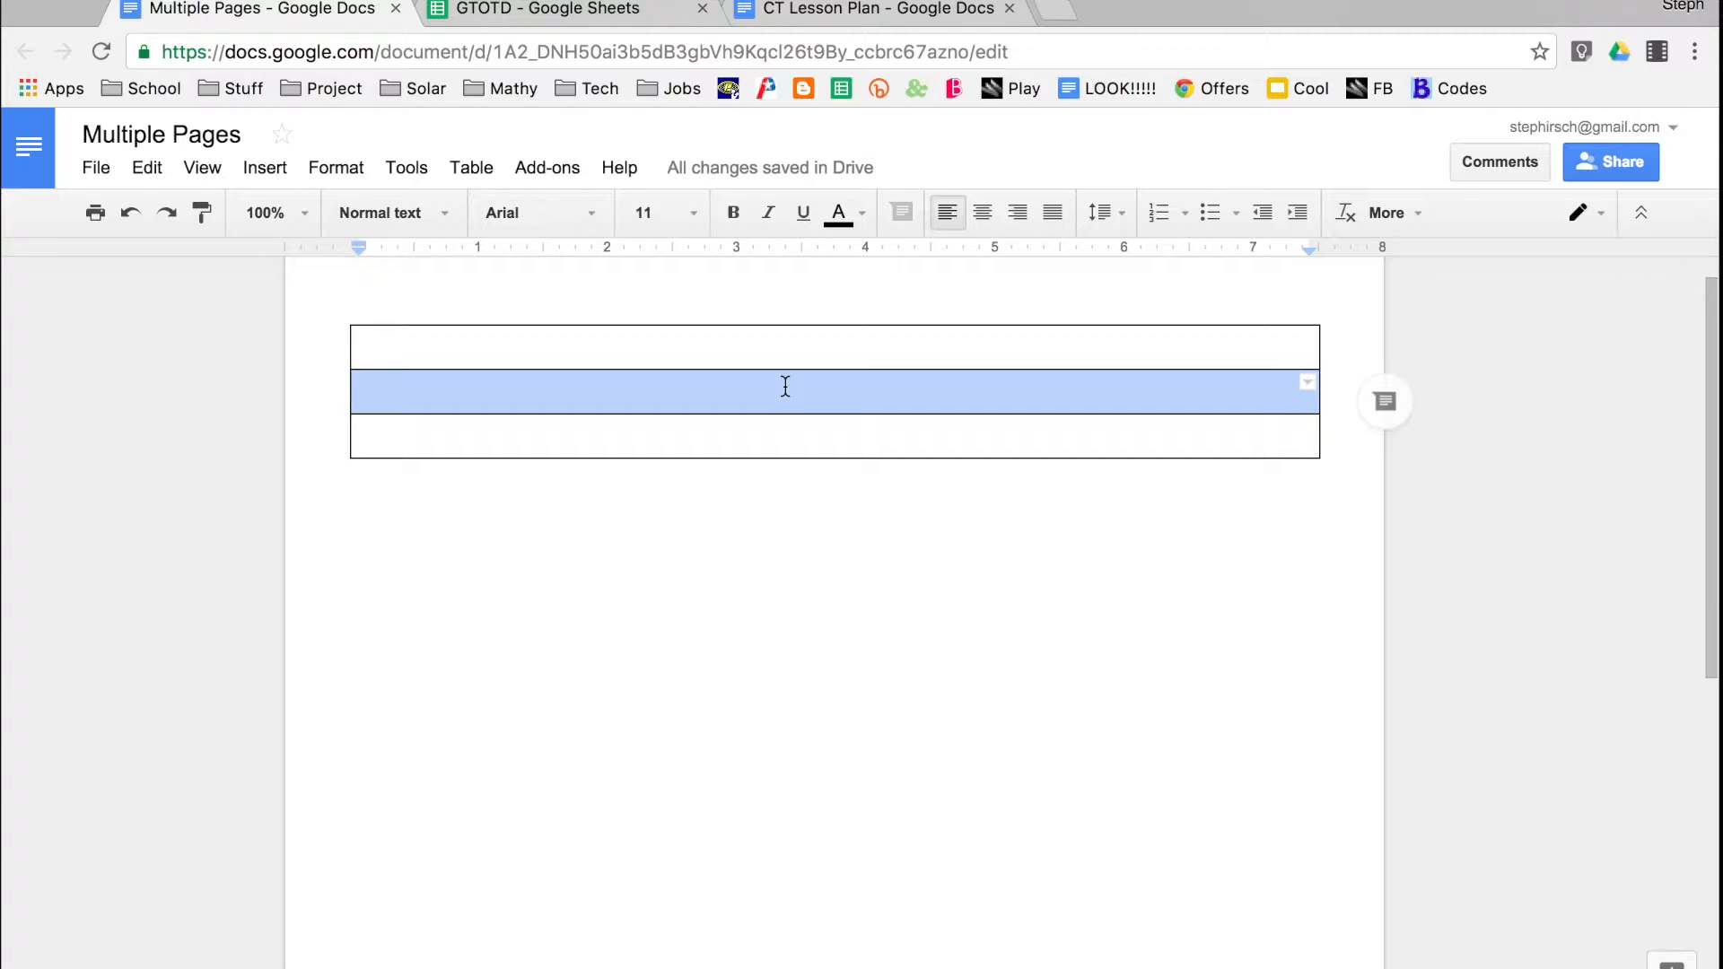
{"action": "scroll", "coordinate": [784, 385], "scroll_direction": "up", "scroll_amount": 1}
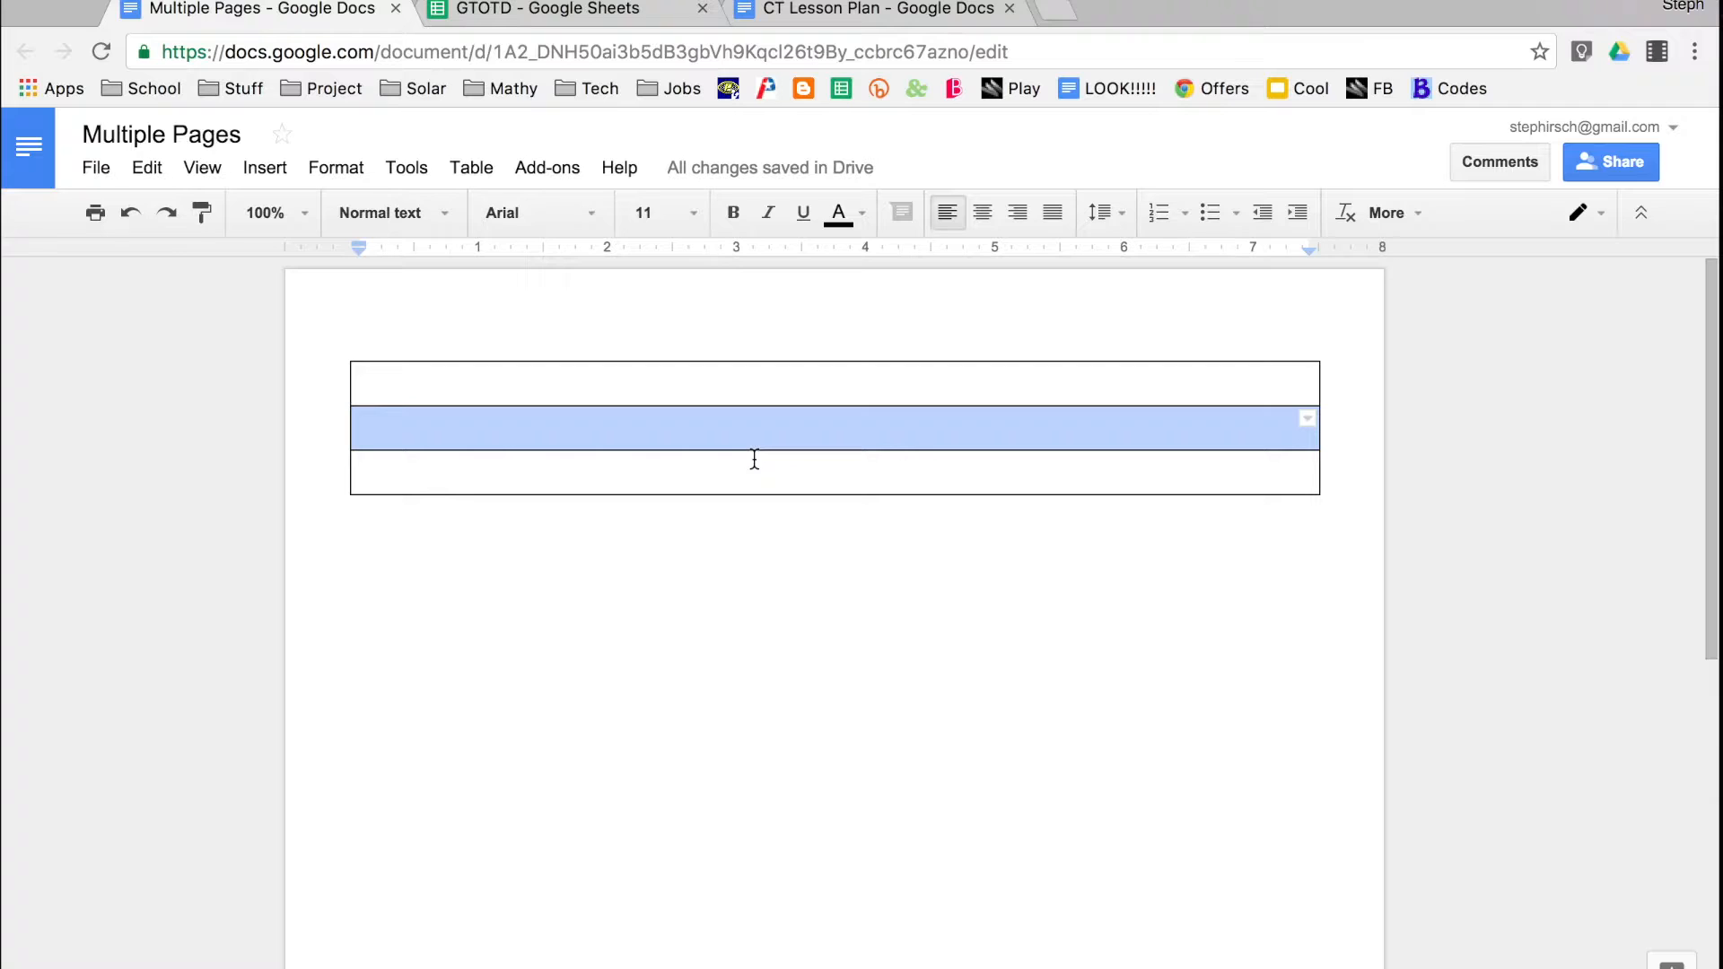
Step: Set the minimum row height of the table's first row to 4.5 inches
{"action": "left_click", "coordinate": [674, 389]}
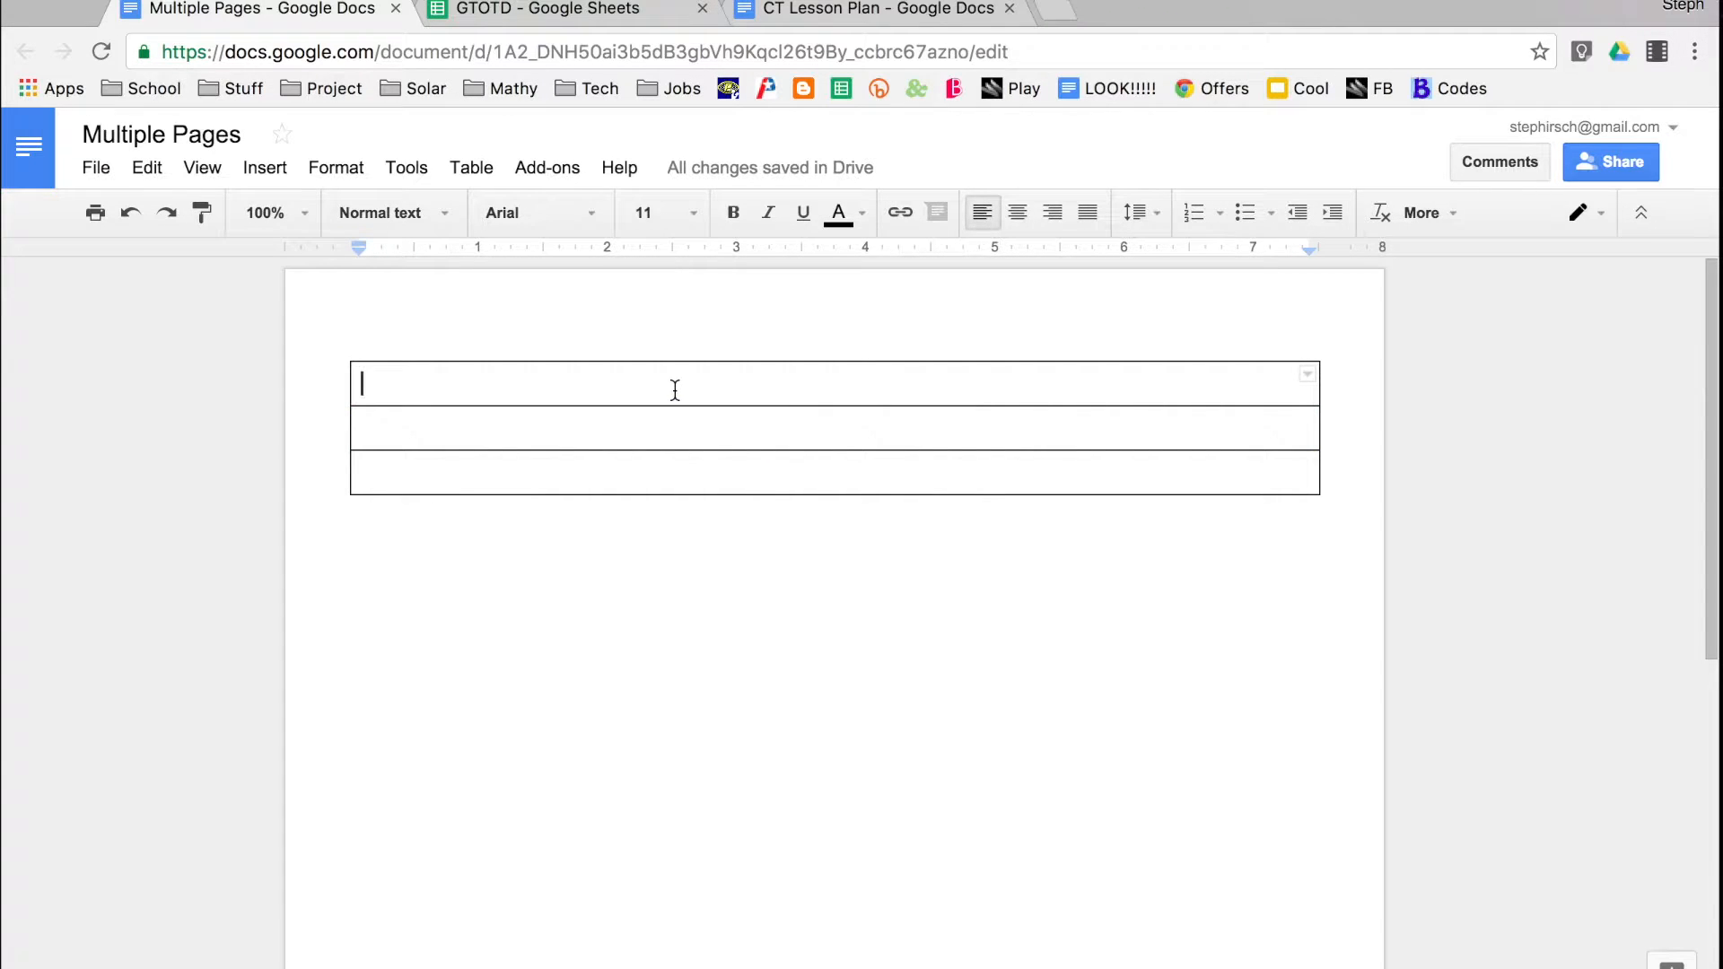
{"action": "right_click", "coordinate": [628, 383]}
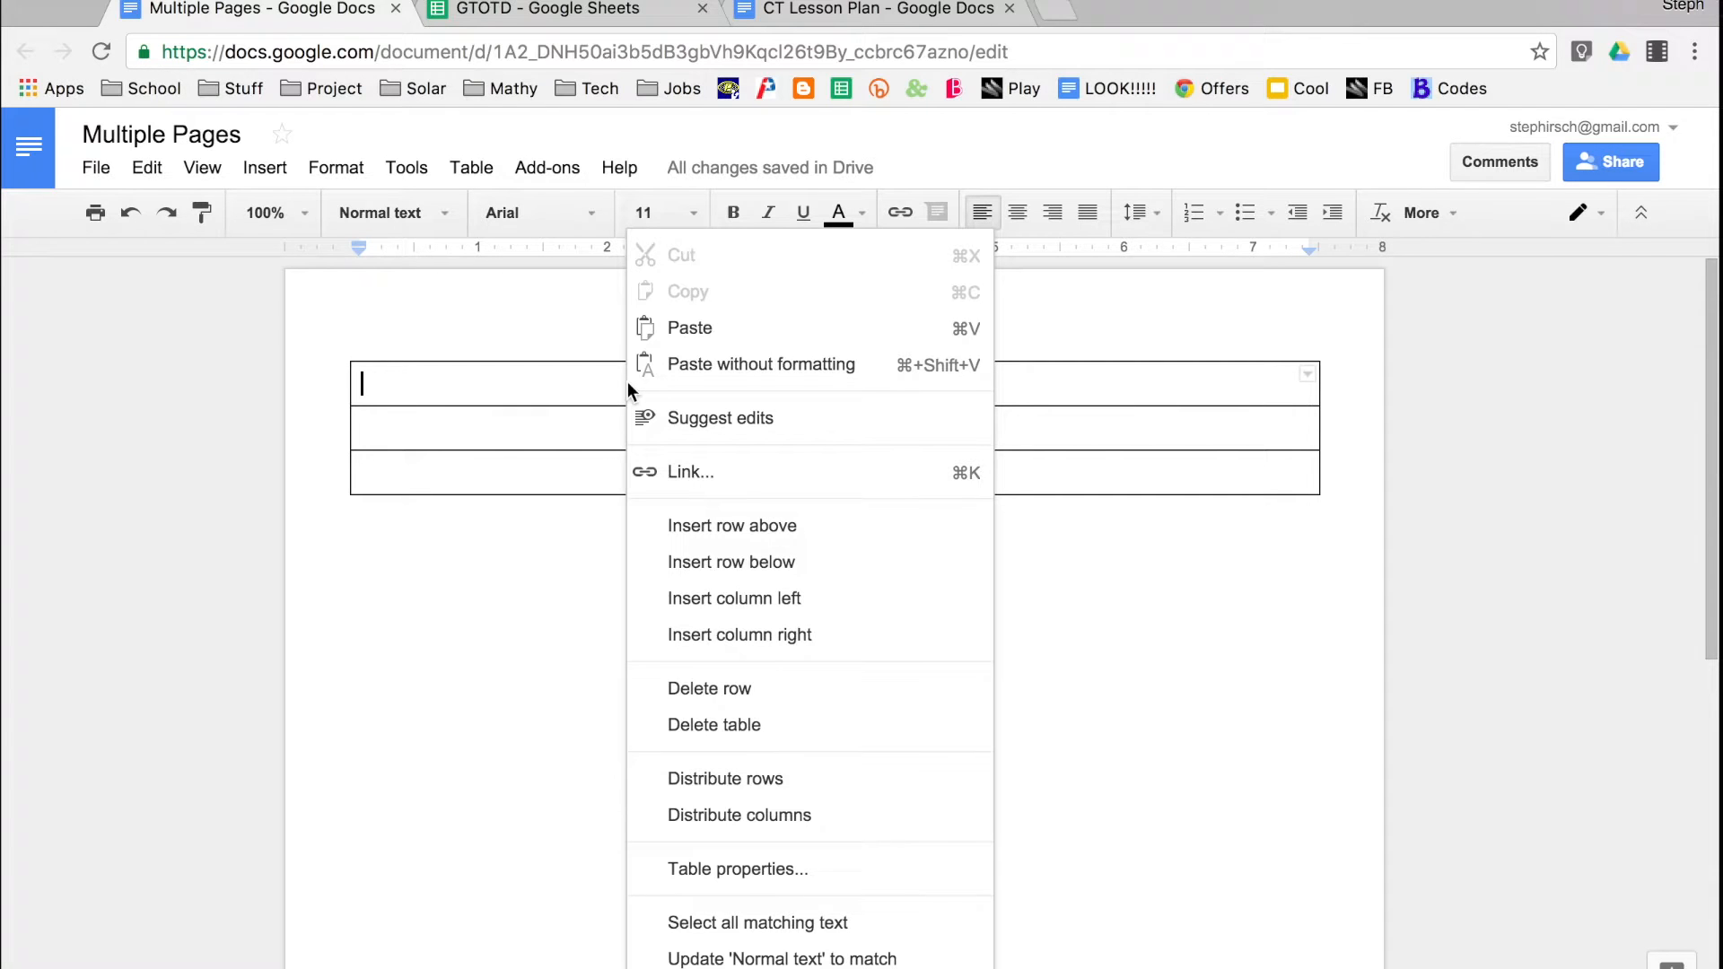
{"action": "left_click", "coordinate": [833, 870]}
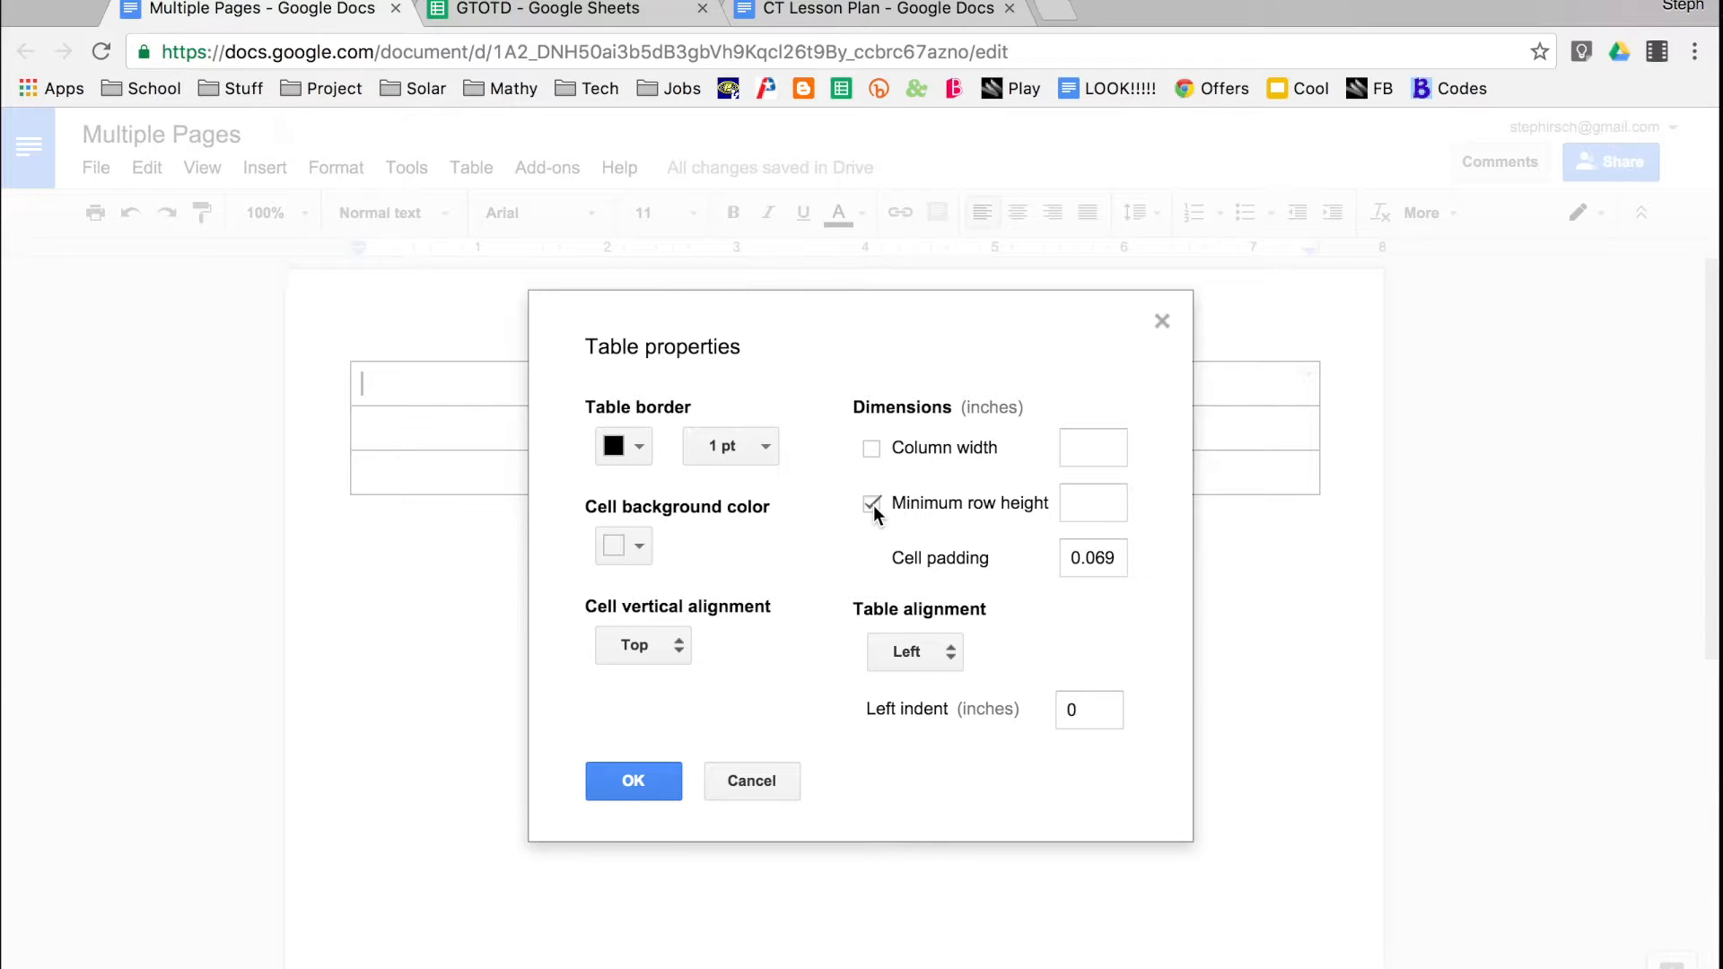
{"action": "left_click", "coordinate": [1115, 504]}
{"action": "type", "text": "4.5"}
{"action": "left_click", "coordinate": [621, 789]}
Step: Set the minimum row height of the table's last row to 4.5 inches
{"action": "scroll", "coordinate": [638, 601], "scroll_direction": "down", "scroll_amount": 4}
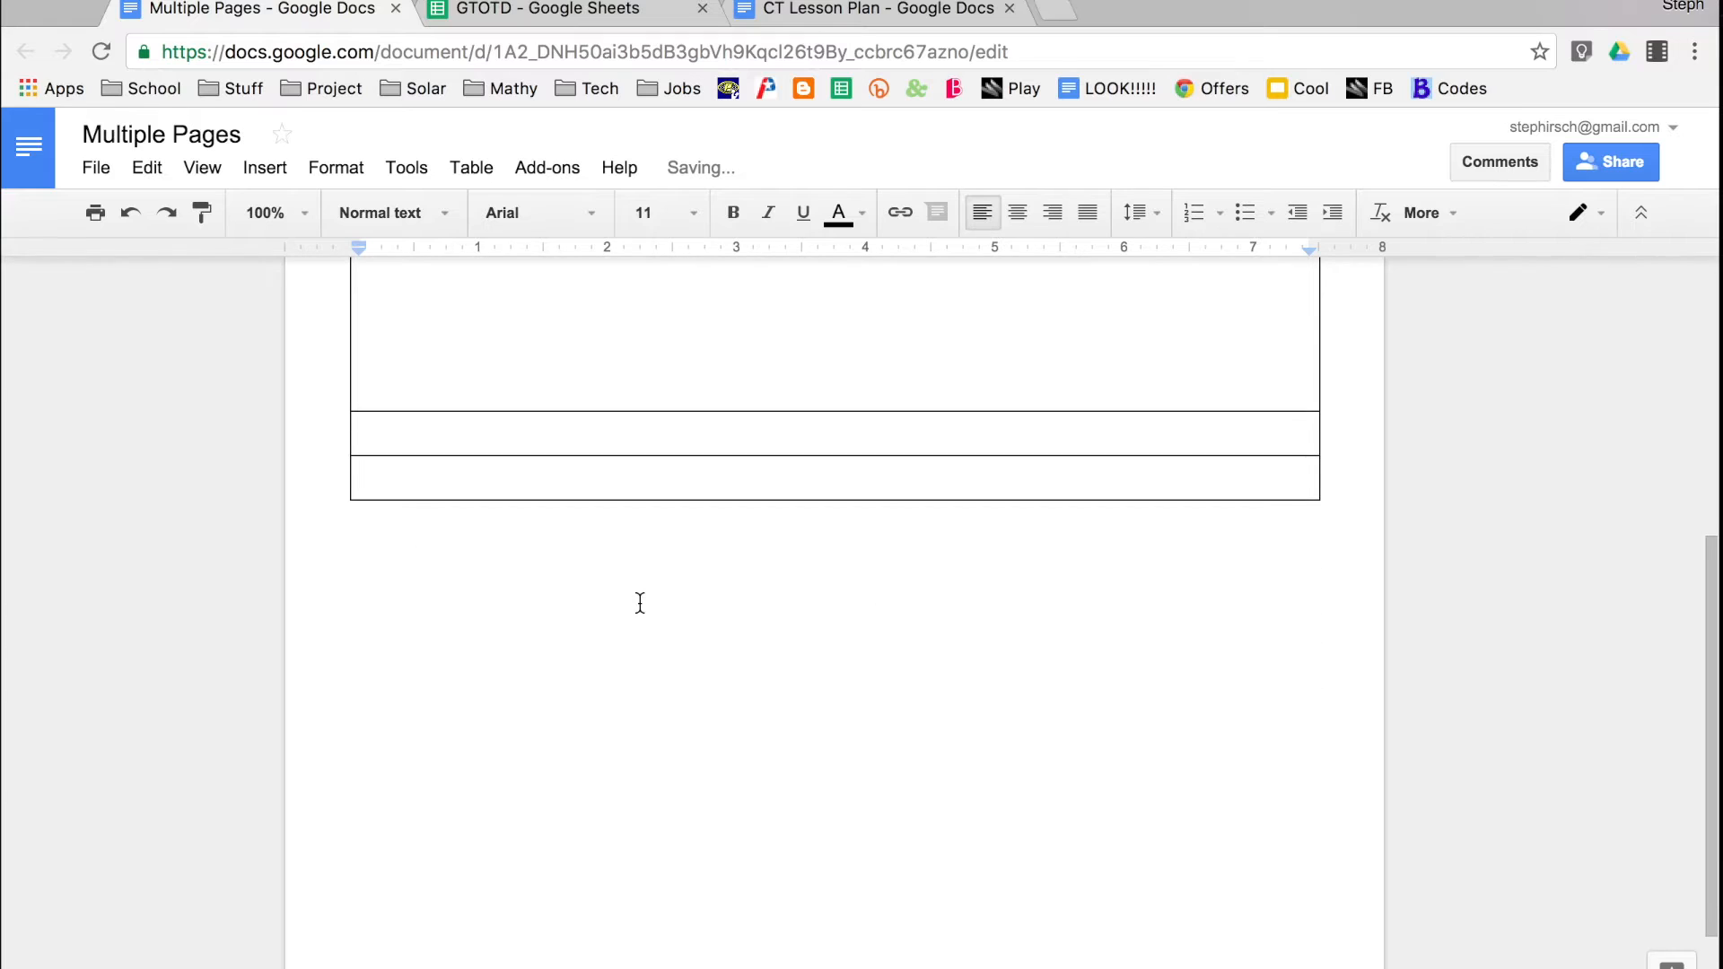
{"action": "right_click", "coordinate": [603, 470]}
{"action": "left_click", "coordinate": [805, 870]}
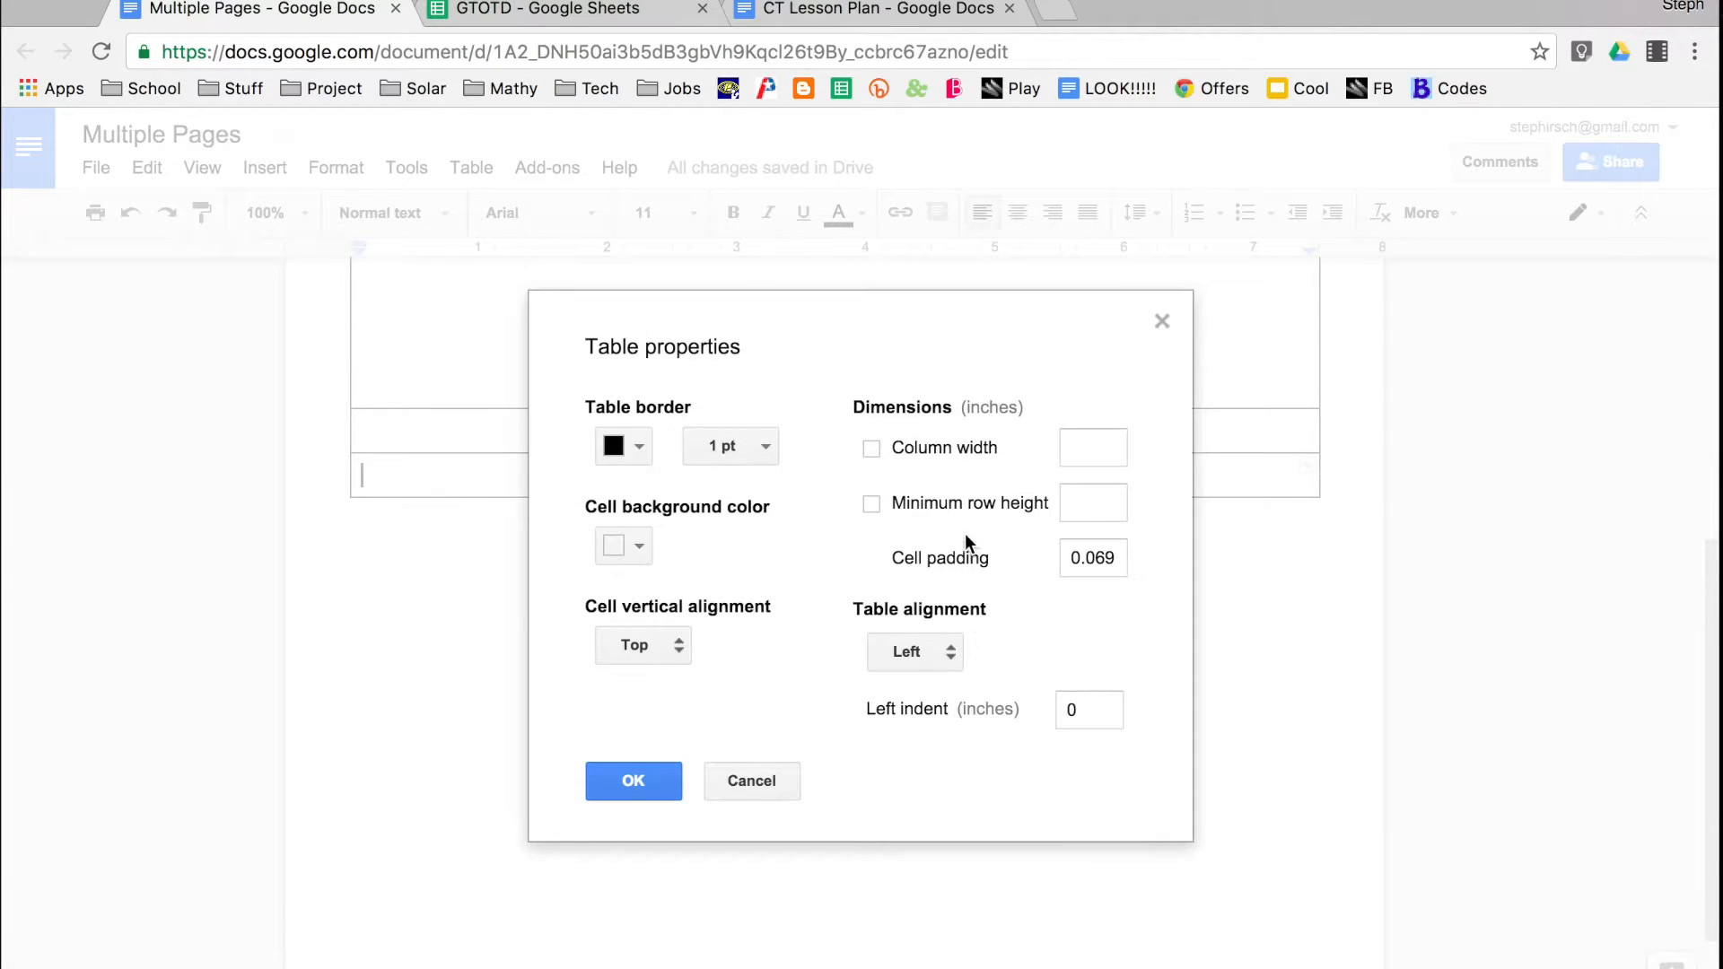
{"action": "left_click", "coordinate": [955, 501]}
{"action": "left_click", "coordinate": [1079, 501]}
{"action": "type", "text": "4.5"}
{"action": "left_click", "coordinate": [635, 783]}
Step: Set the minimum row height of the table's middle row to 0.5 inches
{"action": "left_click", "coordinate": [680, 431]}
{"action": "right_click", "coordinate": [680, 432]}
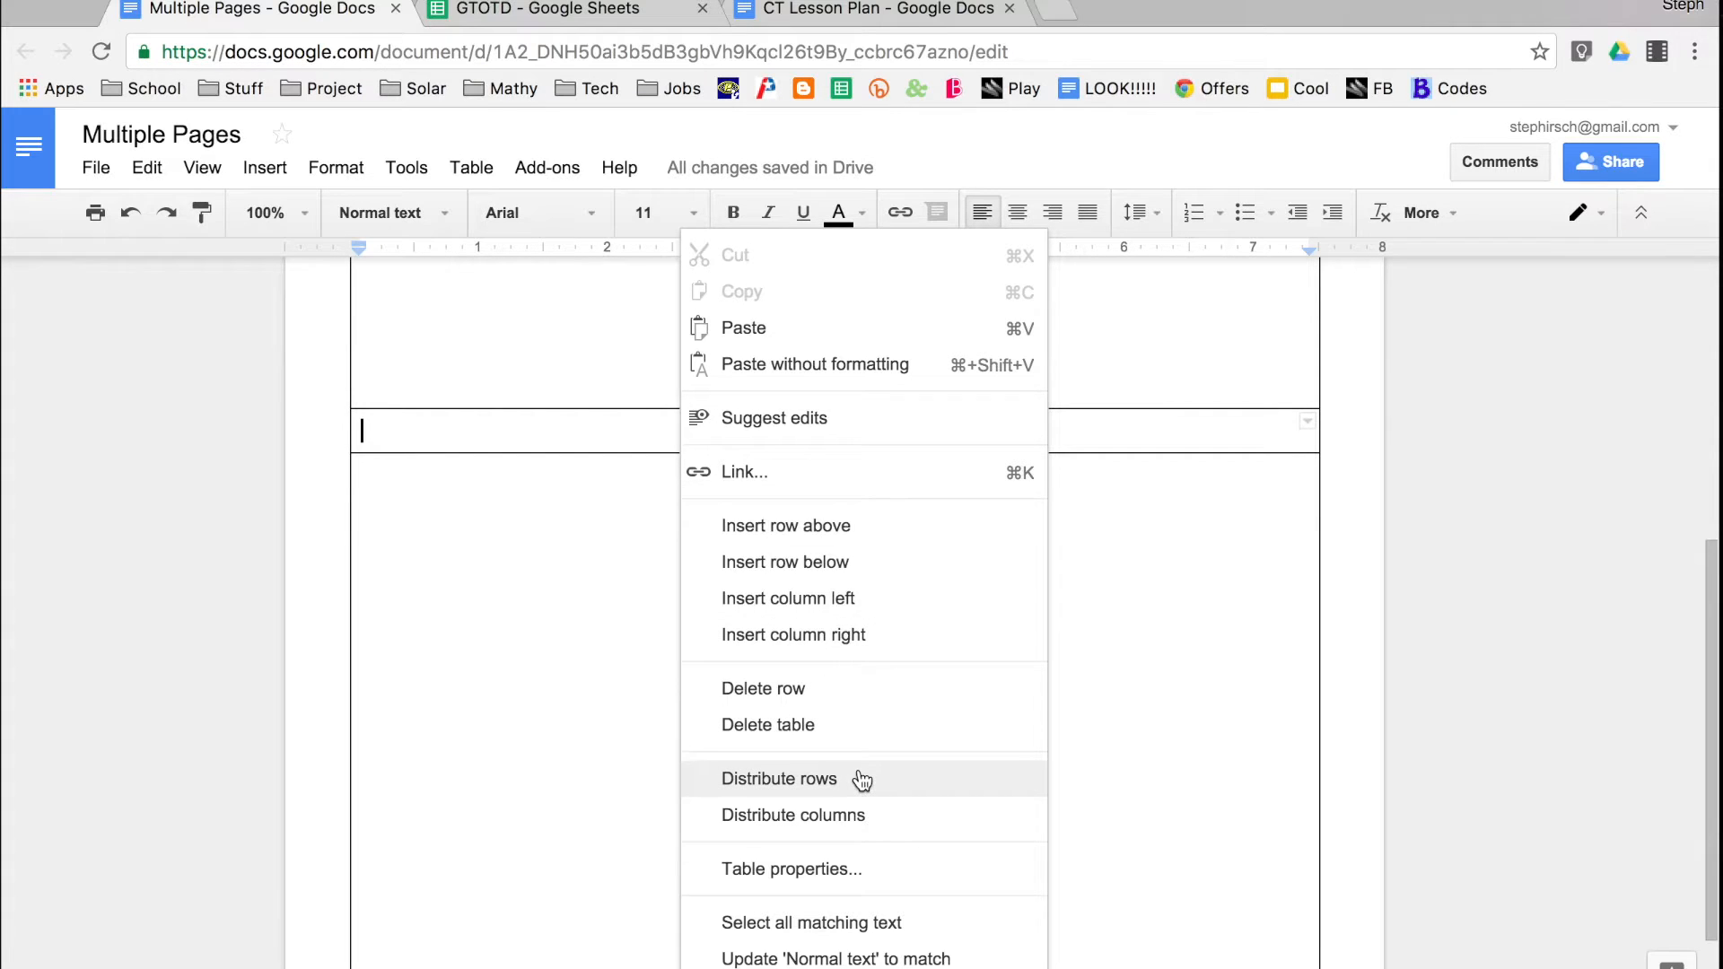
{"action": "left_click", "coordinate": [843, 878]}
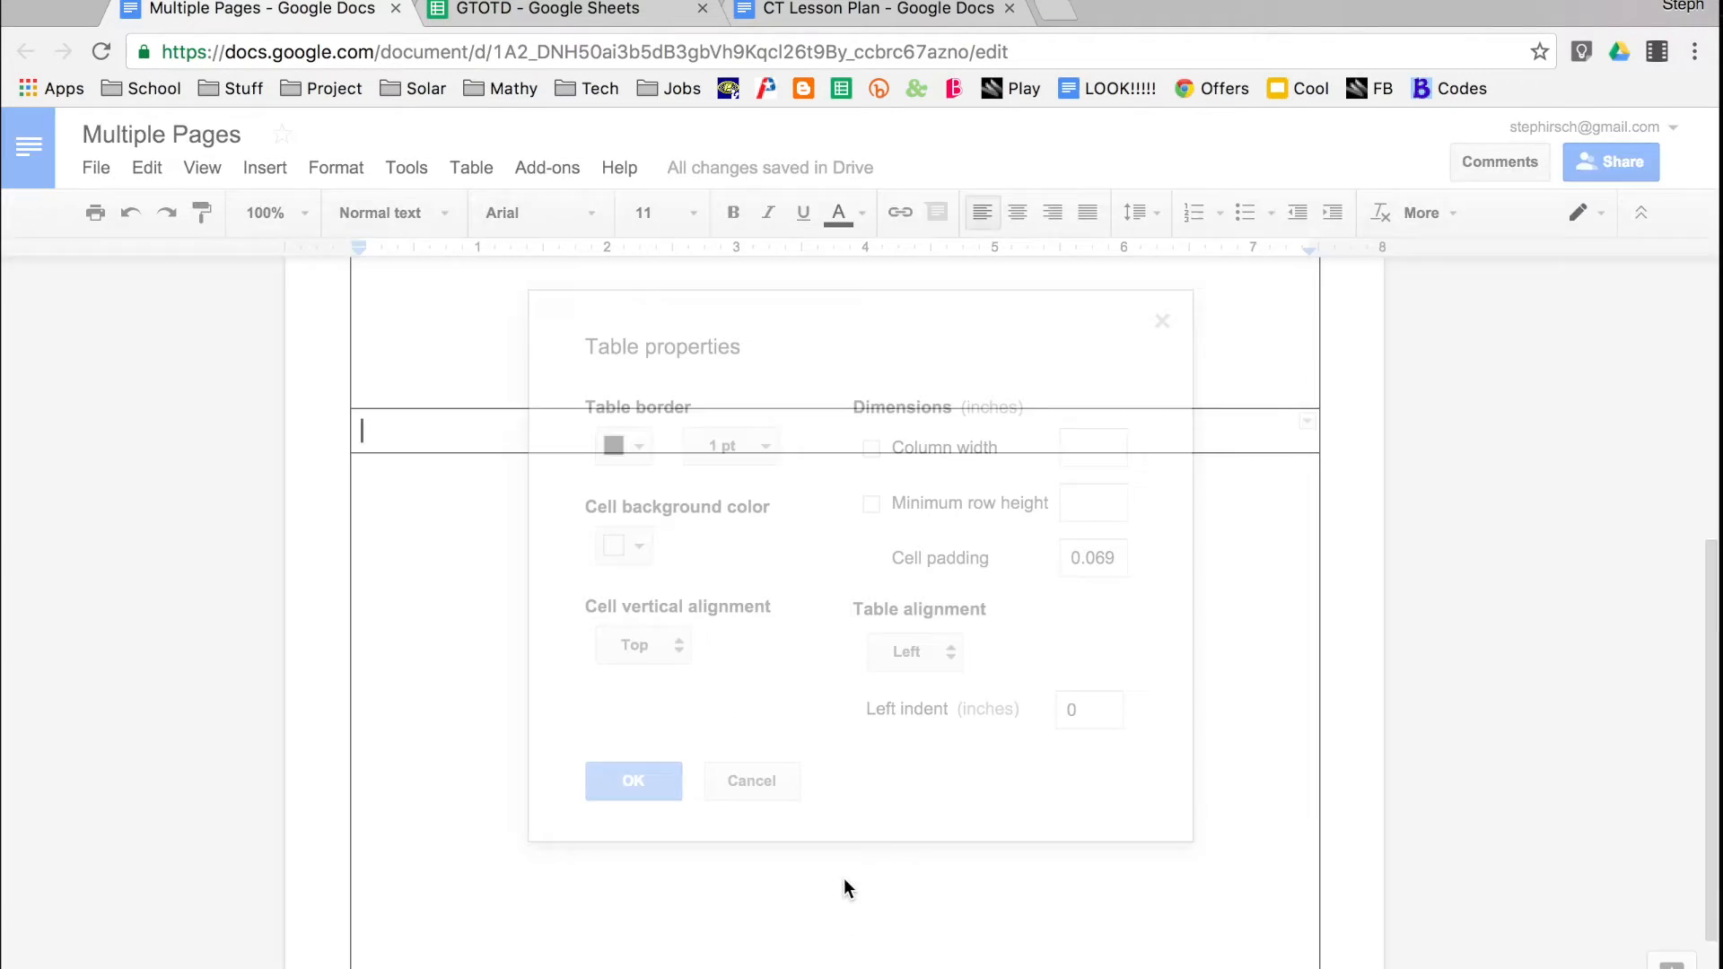
{"action": "left_click", "coordinate": [942, 501]}
{"action": "left_click", "coordinate": [1077, 508]}
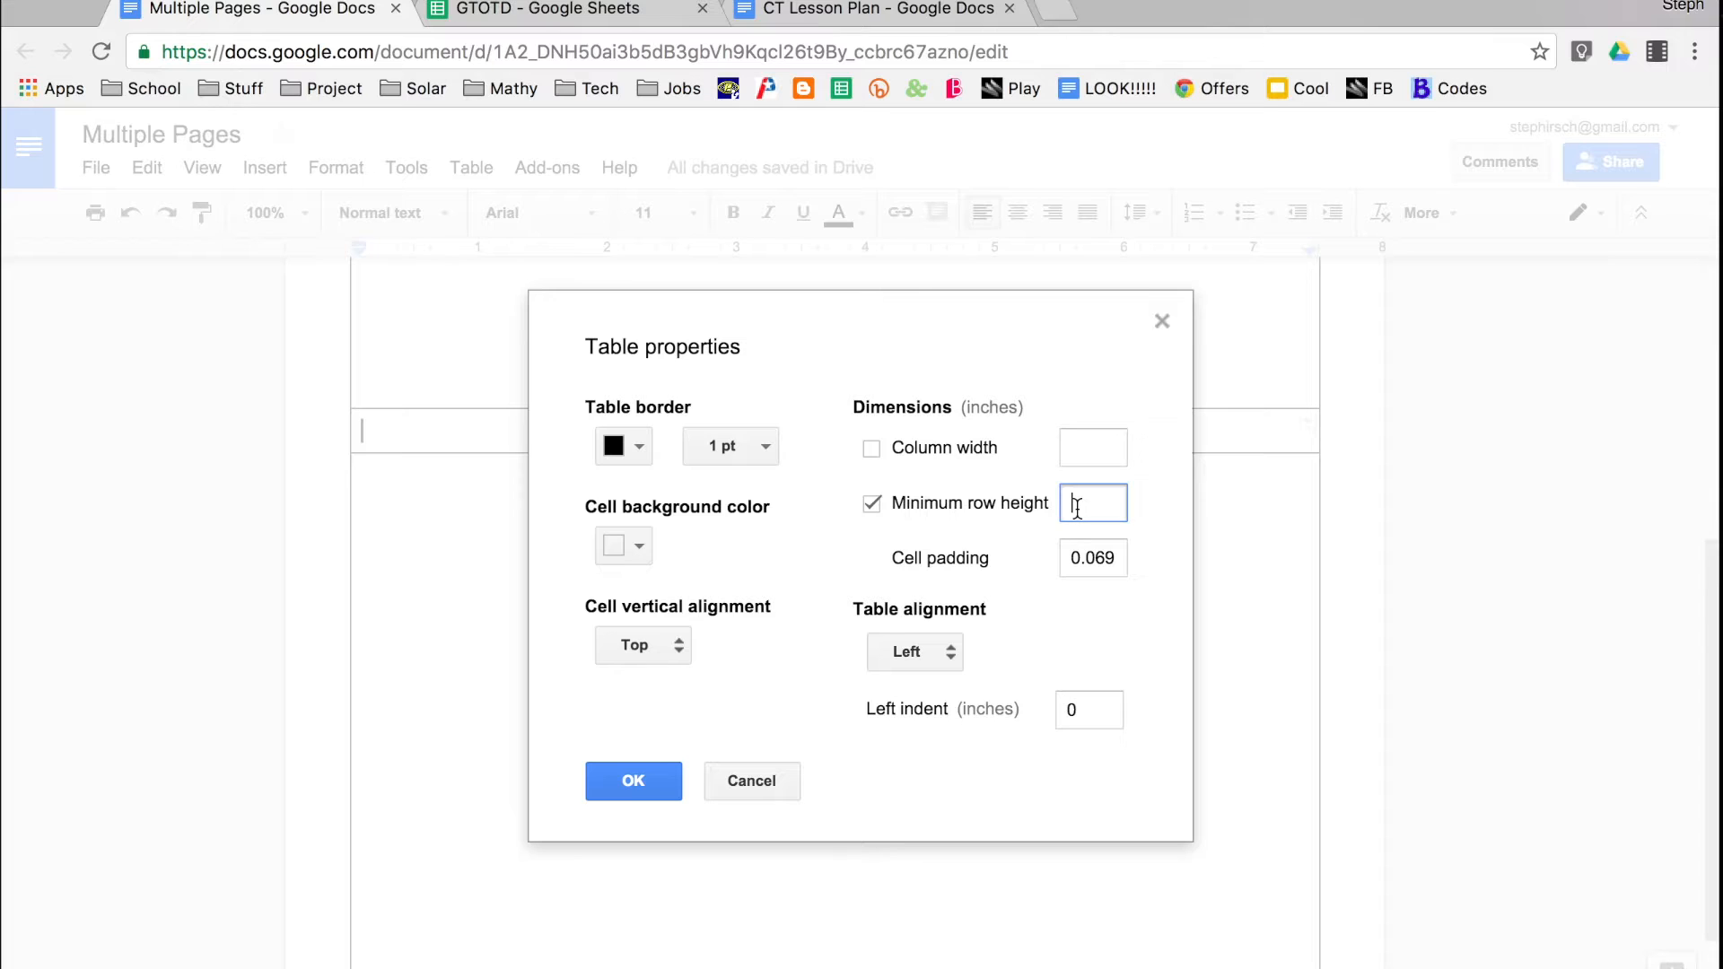
{"action": "type", "text": ".5"}
{"action": "left_click", "coordinate": [653, 775]}
Step: Increase the minimum row height of the table's middle row to 1 inch
{"action": "scroll", "coordinate": [679, 719], "scroll_direction": "down", "scroll_amount": 2}
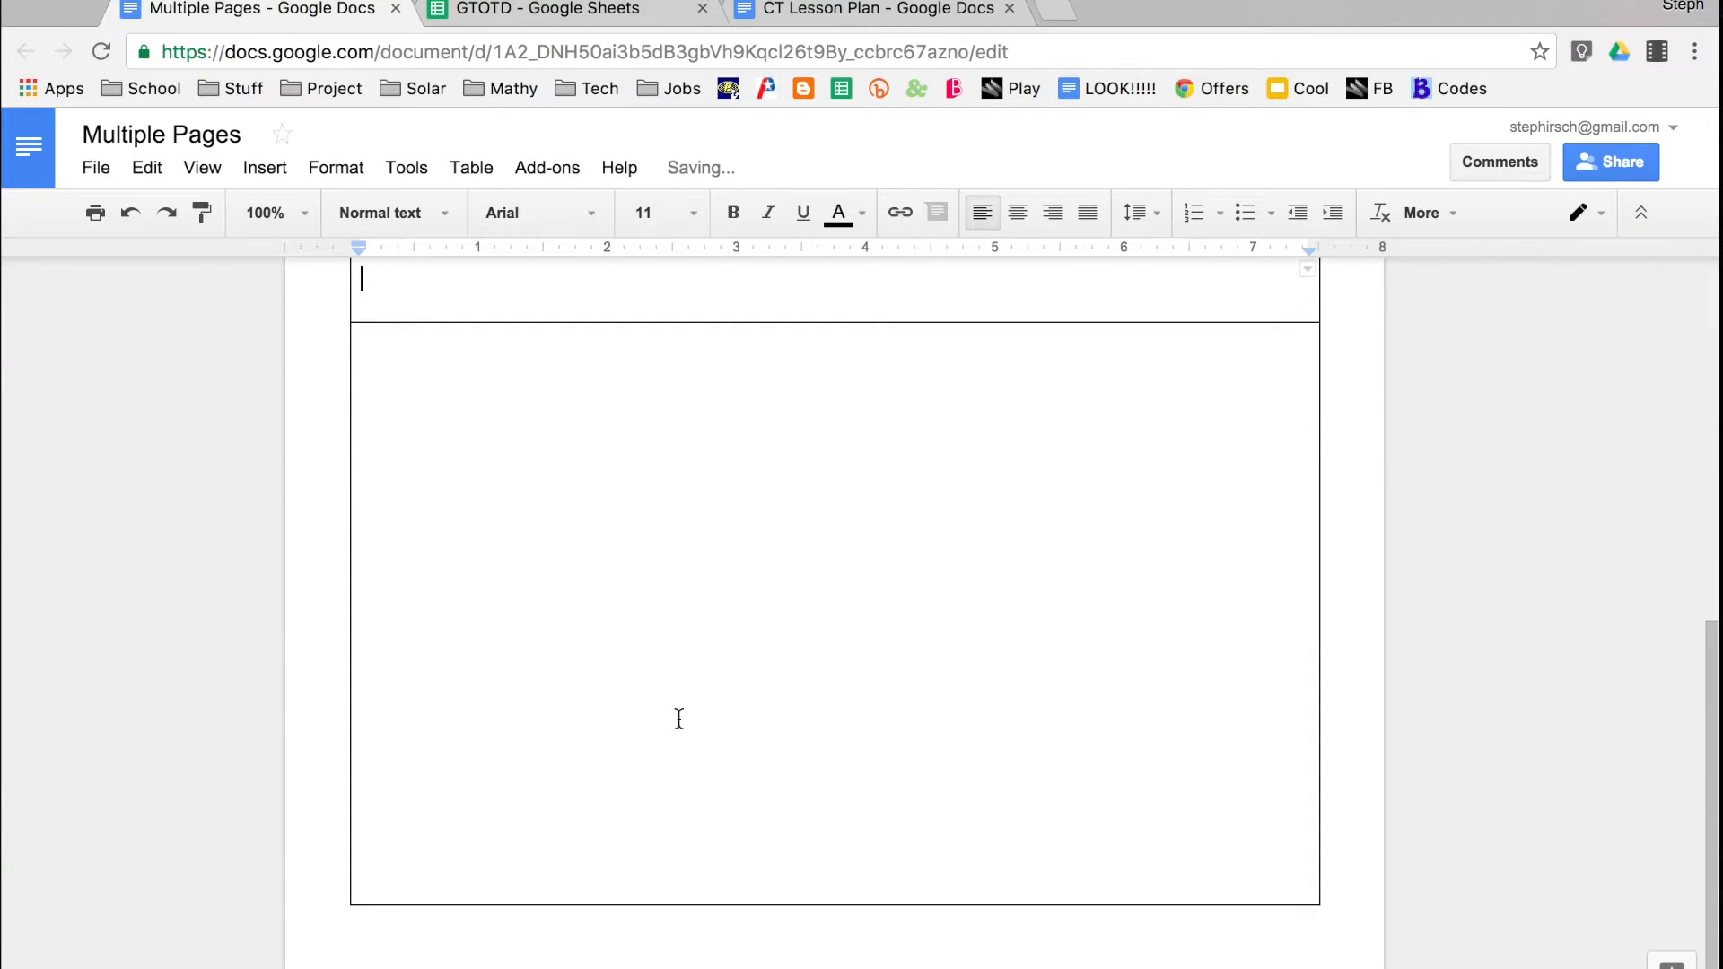
{"action": "scroll", "coordinate": [680, 719], "scroll_direction": "down", "scroll_amount": 5}
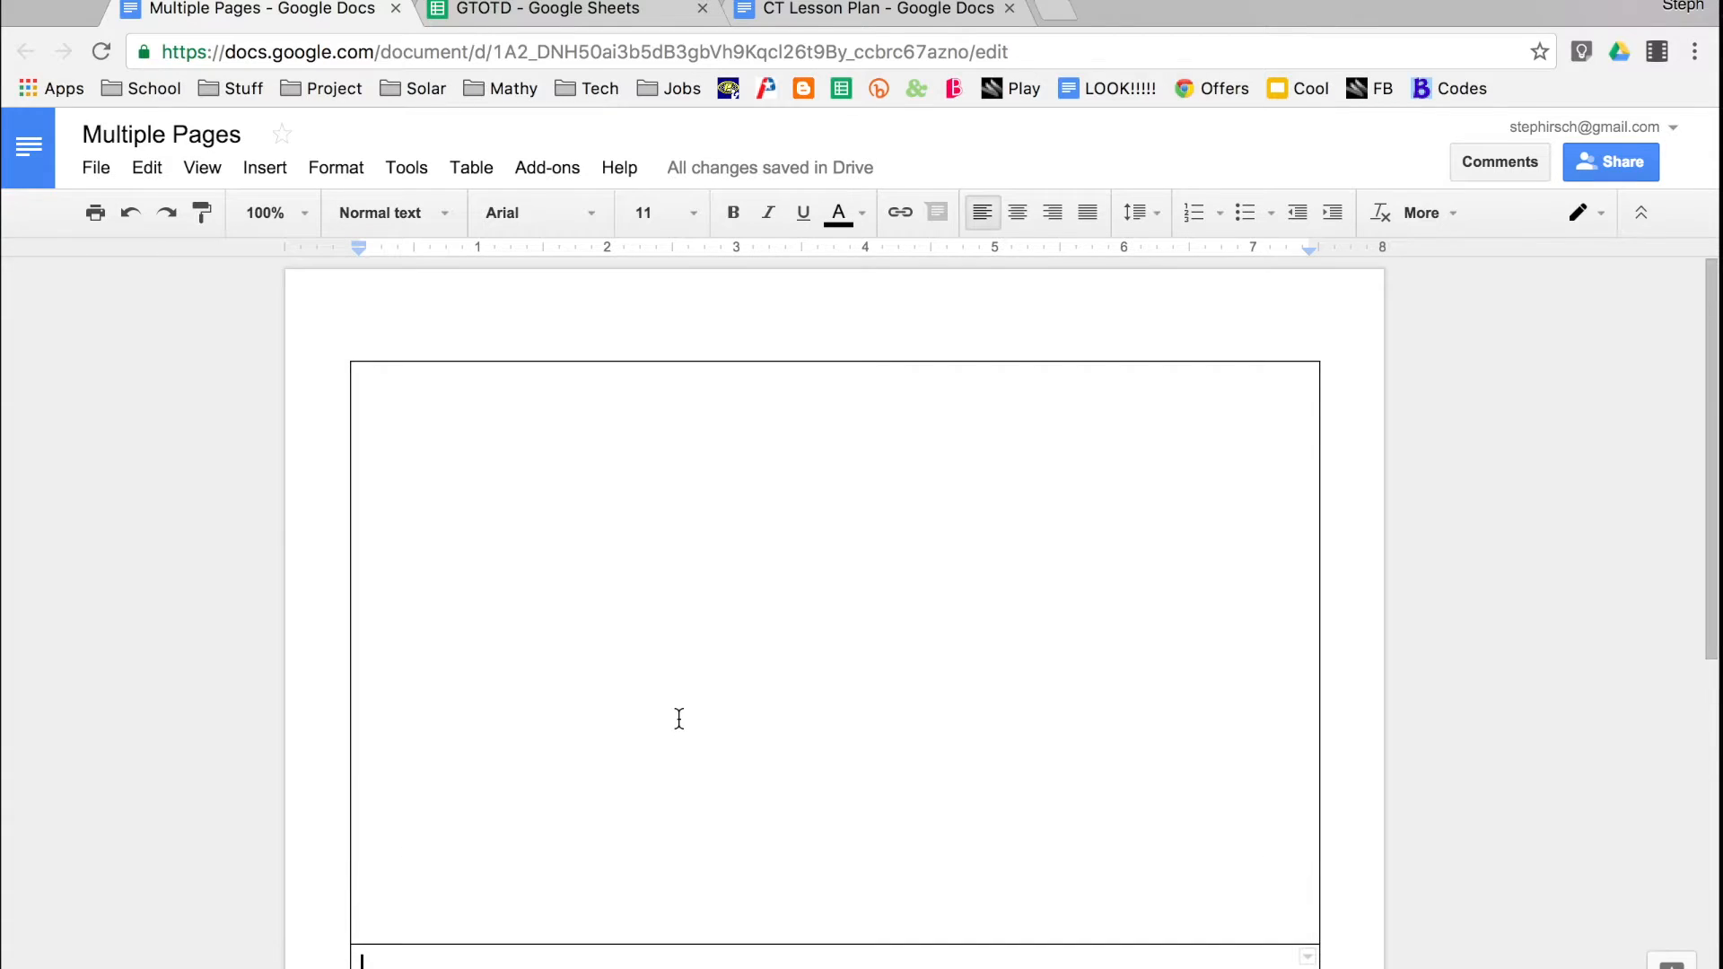
{"action": "scroll", "coordinate": [680, 719], "scroll_direction": "down", "scroll_amount": 1}
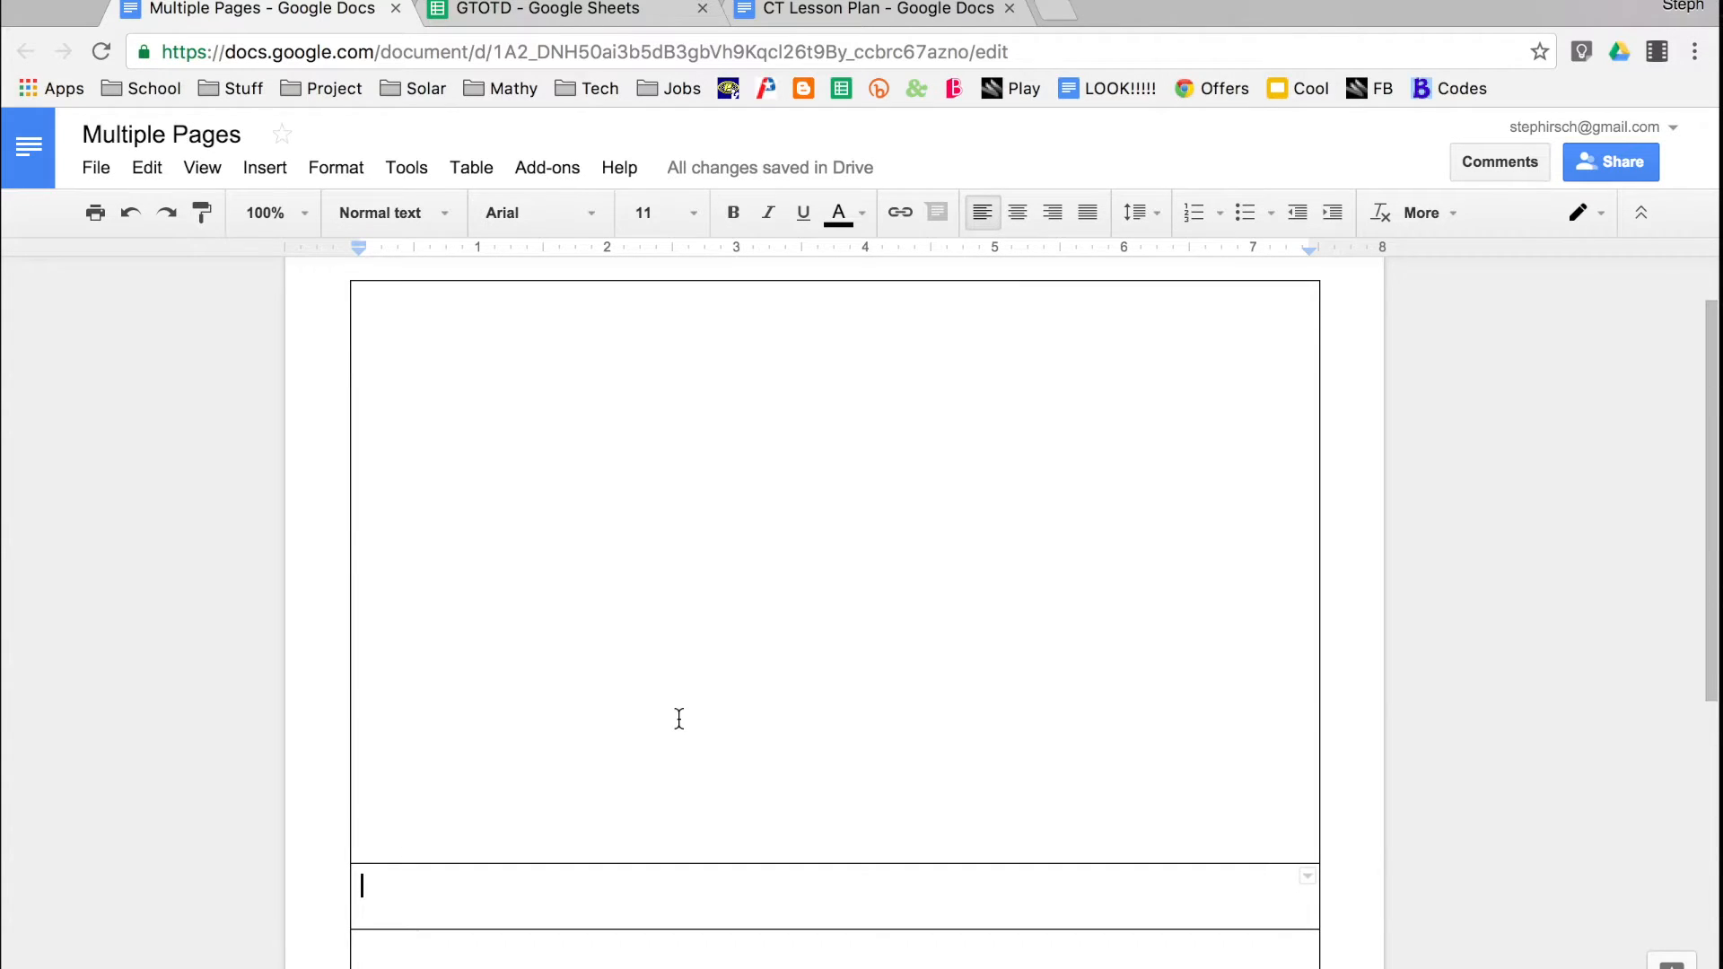
{"action": "scroll", "coordinate": [679, 719], "scroll_direction": "down", "scroll_amount": 2}
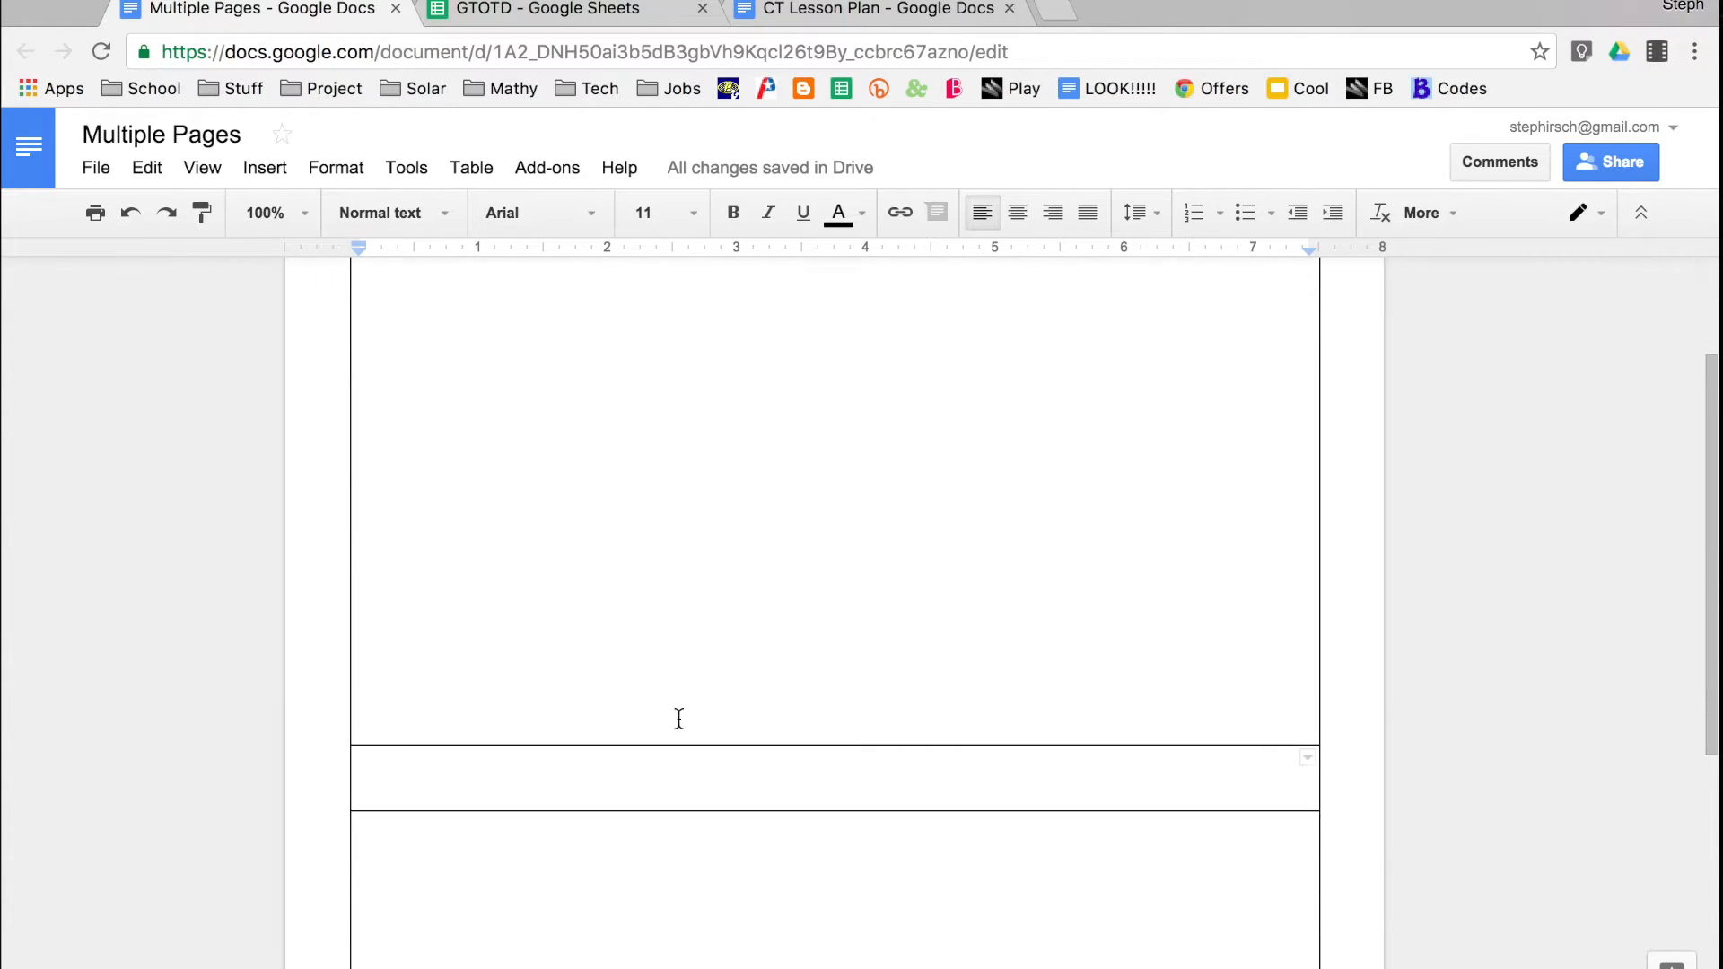
{"action": "right_click", "coordinate": [582, 766]}
{"action": "left_click", "coordinate": [709, 868]}
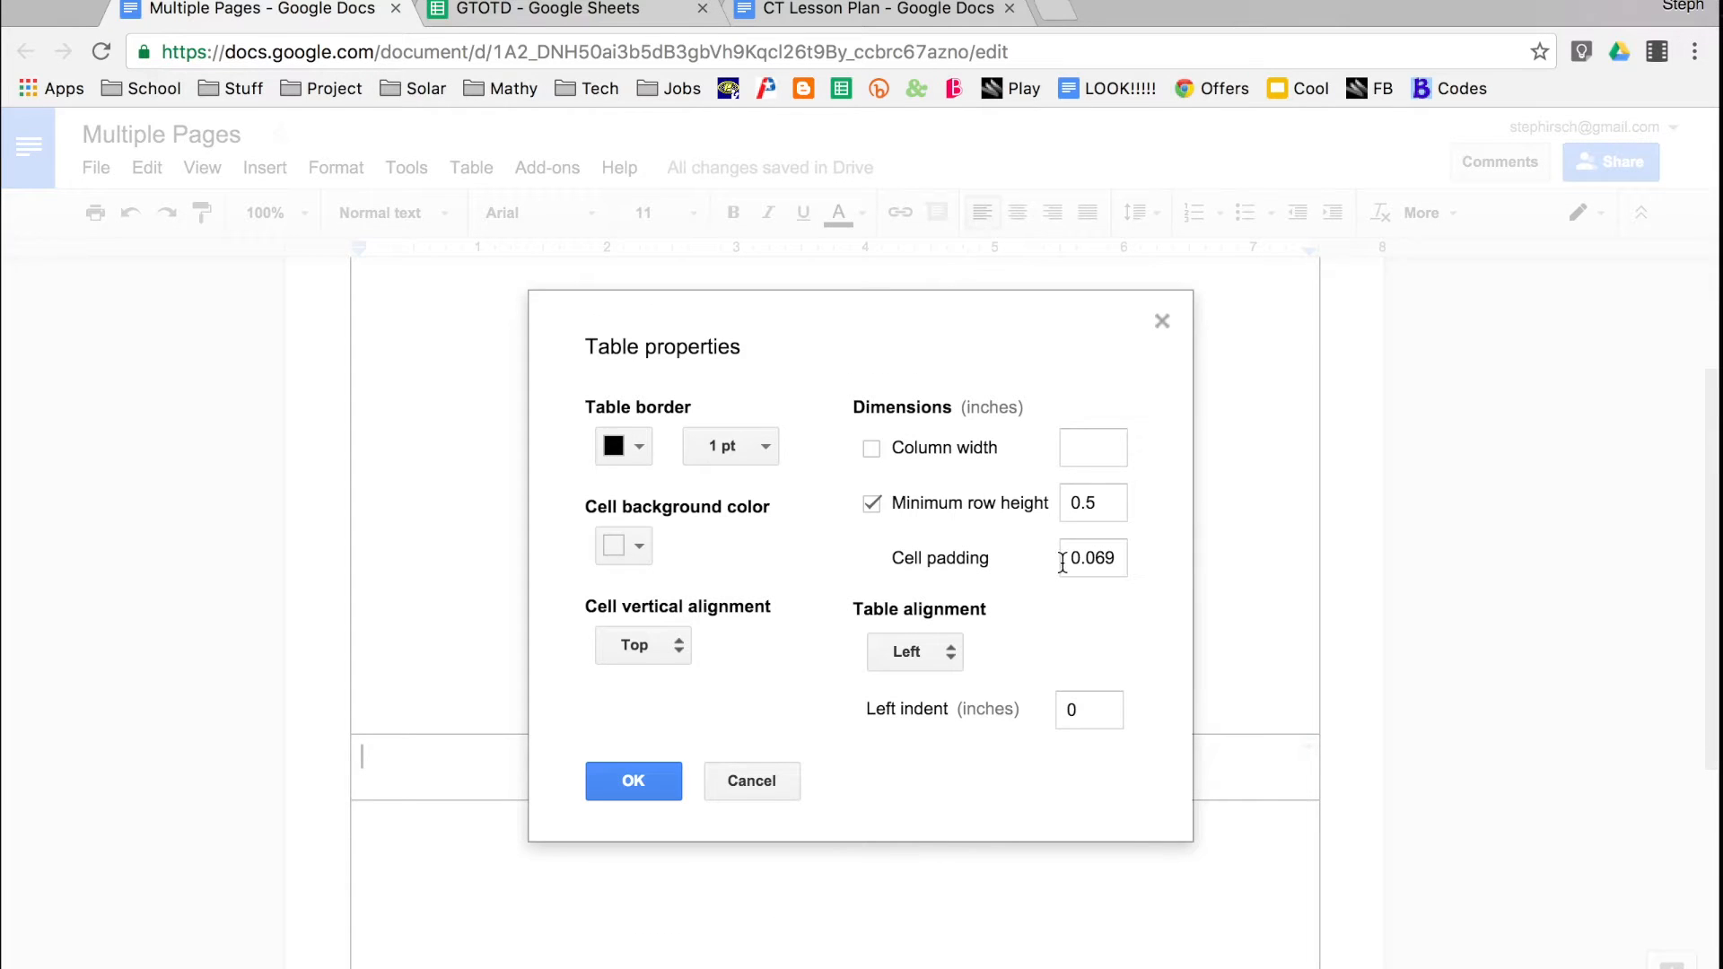
{"action": "left_click_drag", "start_coordinate": [1104, 503], "coordinate": [1041, 504]}
{"action": "type", "text": "1"}
{"action": "left_click", "coordinate": [641, 780]}
Step: Add blank lines above the table until its first row is pushed onto the following page
{"action": "scroll", "coordinate": [757, 674], "scroll_direction": "up", "scroll_amount": 3}
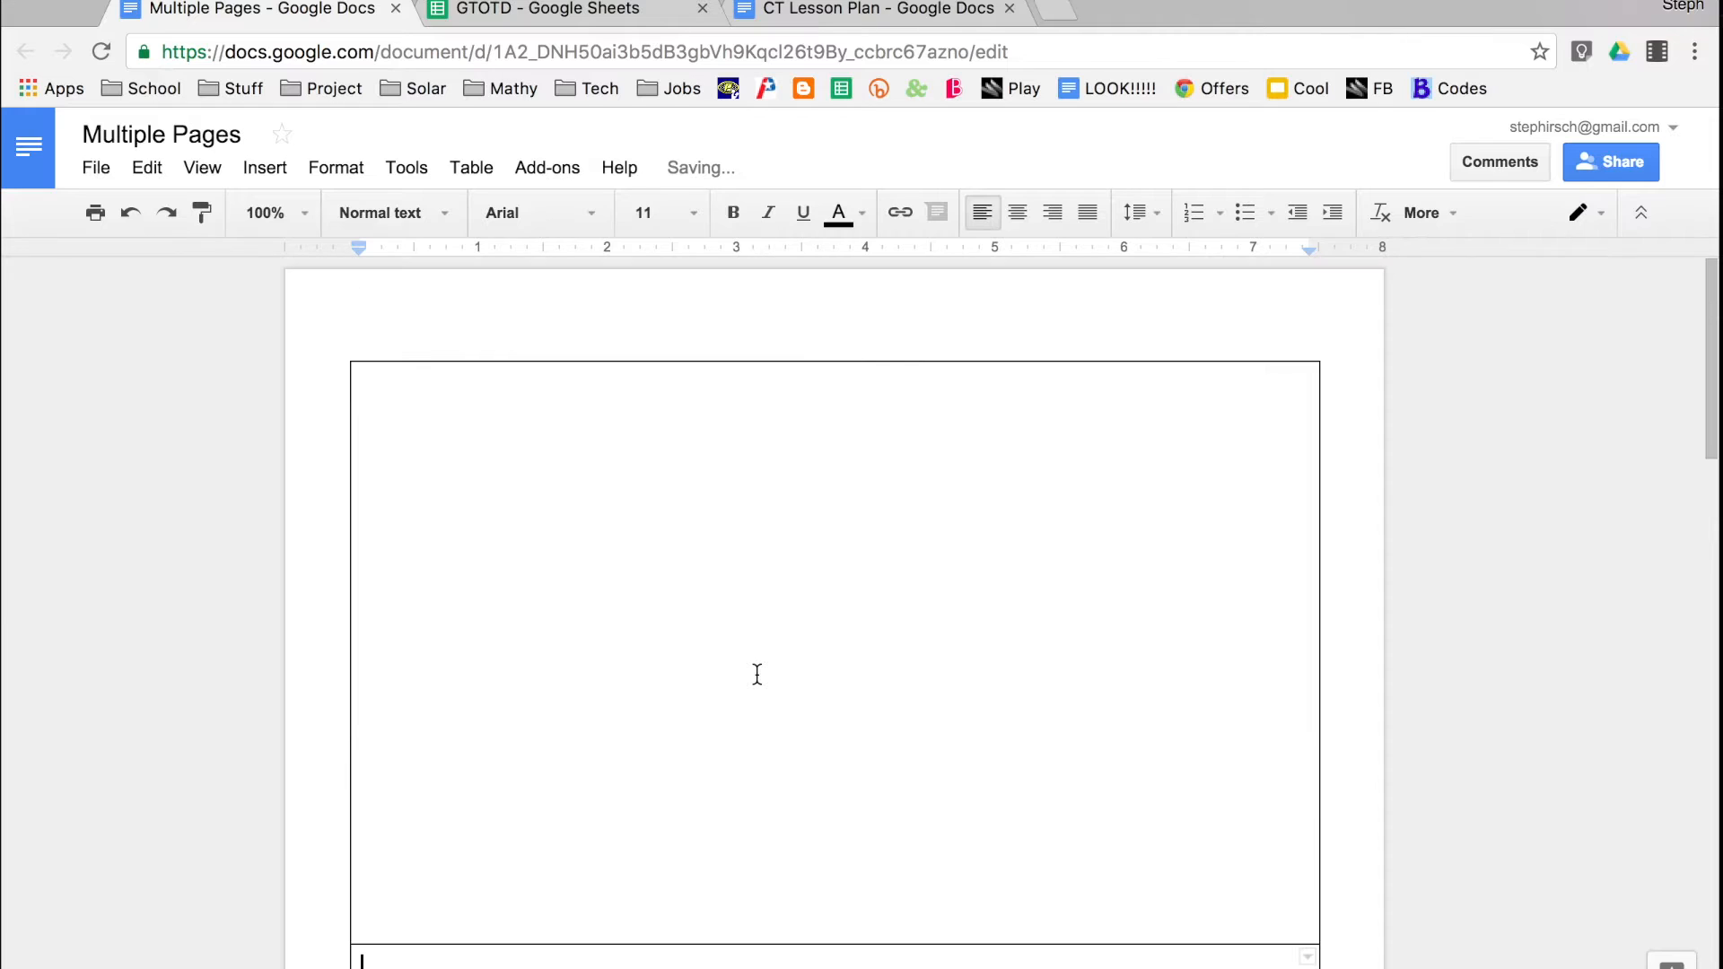
{"action": "scroll", "coordinate": [757, 674], "scroll_direction": "down", "scroll_amount": 10}
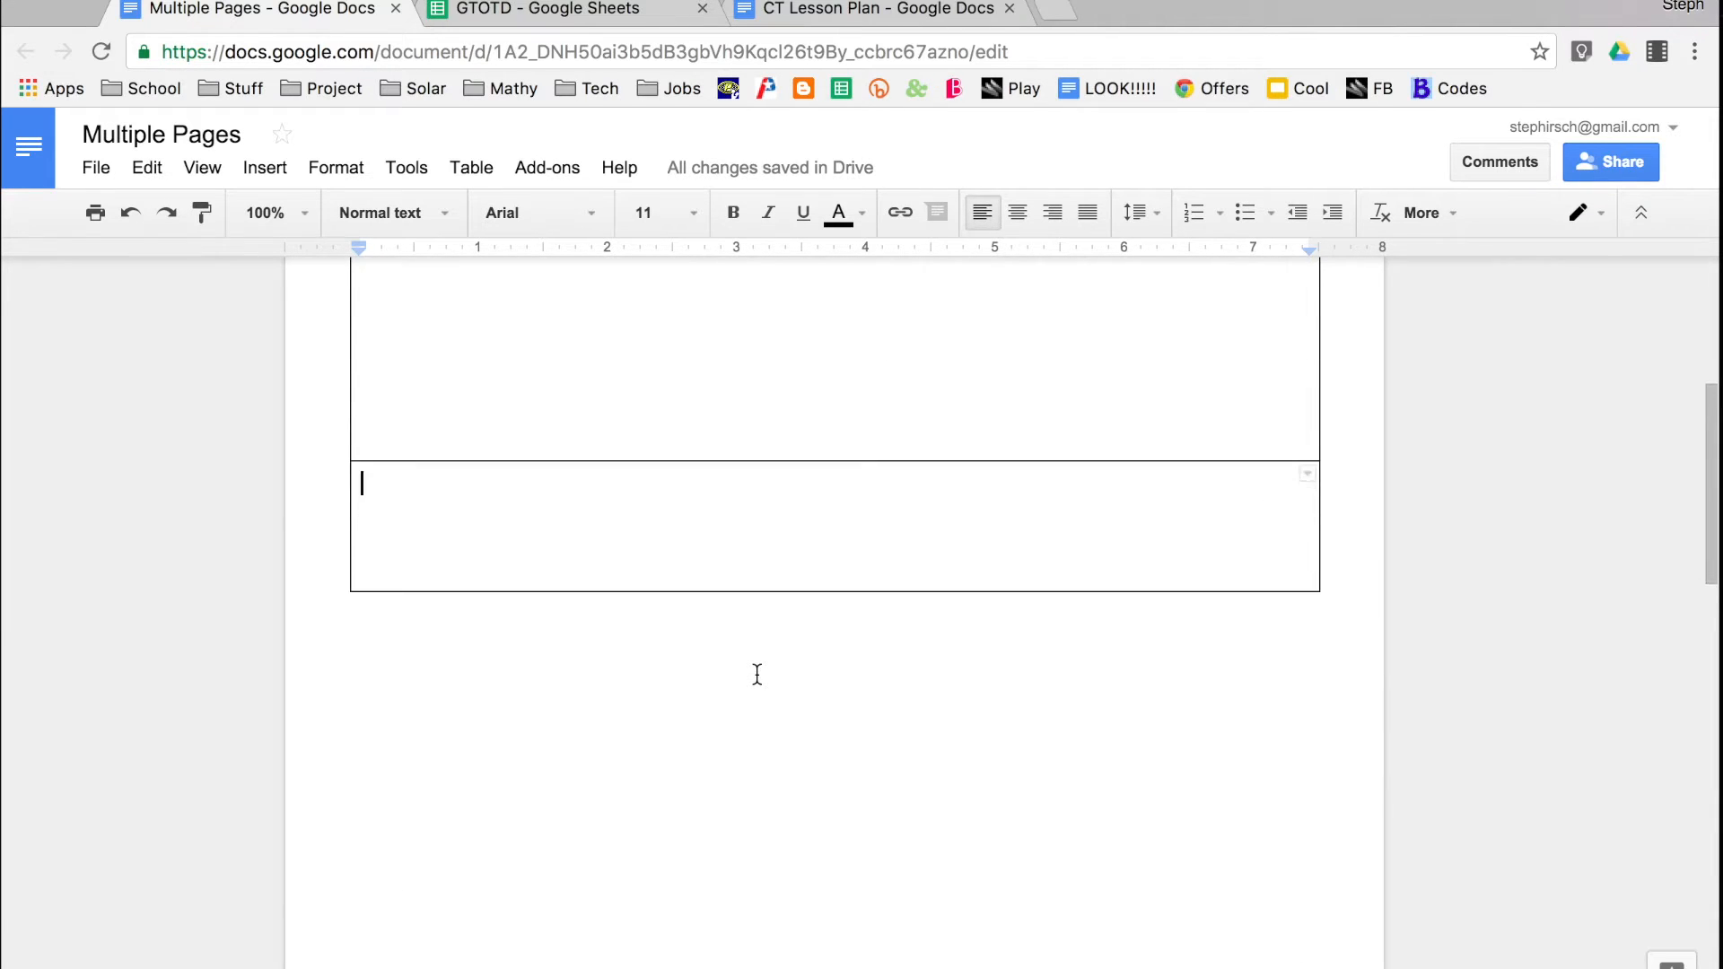
{"action": "key", "text": "Tab"}
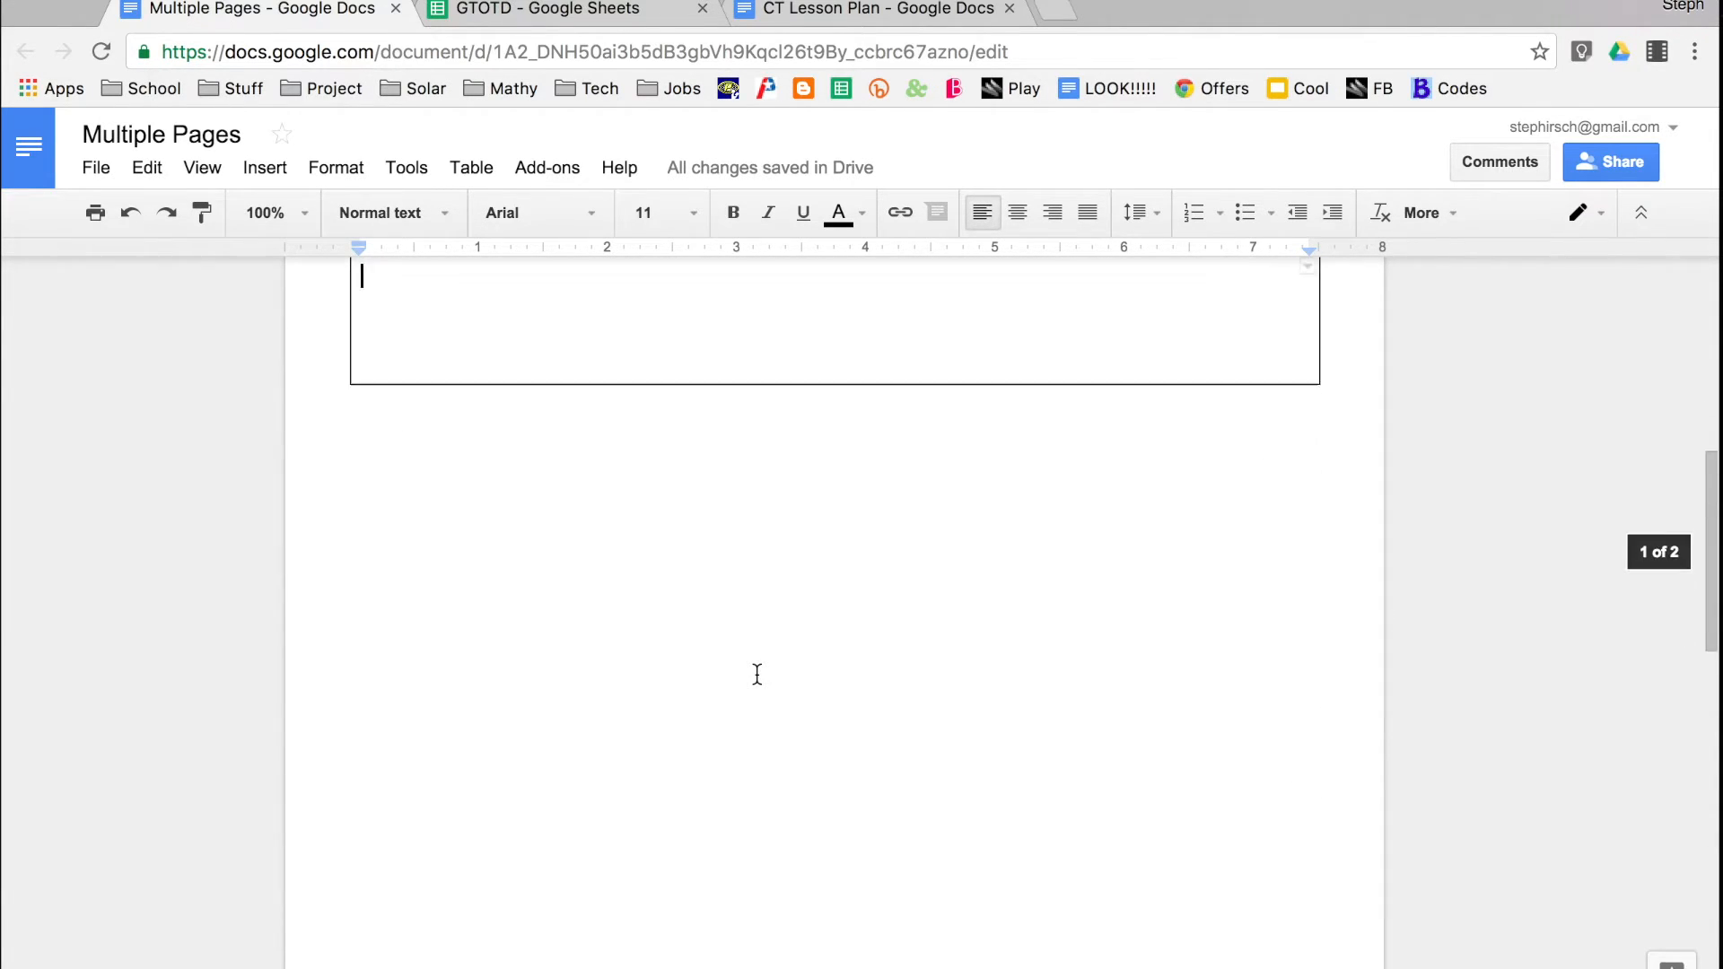
{"action": "scroll", "coordinate": [757, 674], "scroll_direction": "up", "scroll_amount": 1}
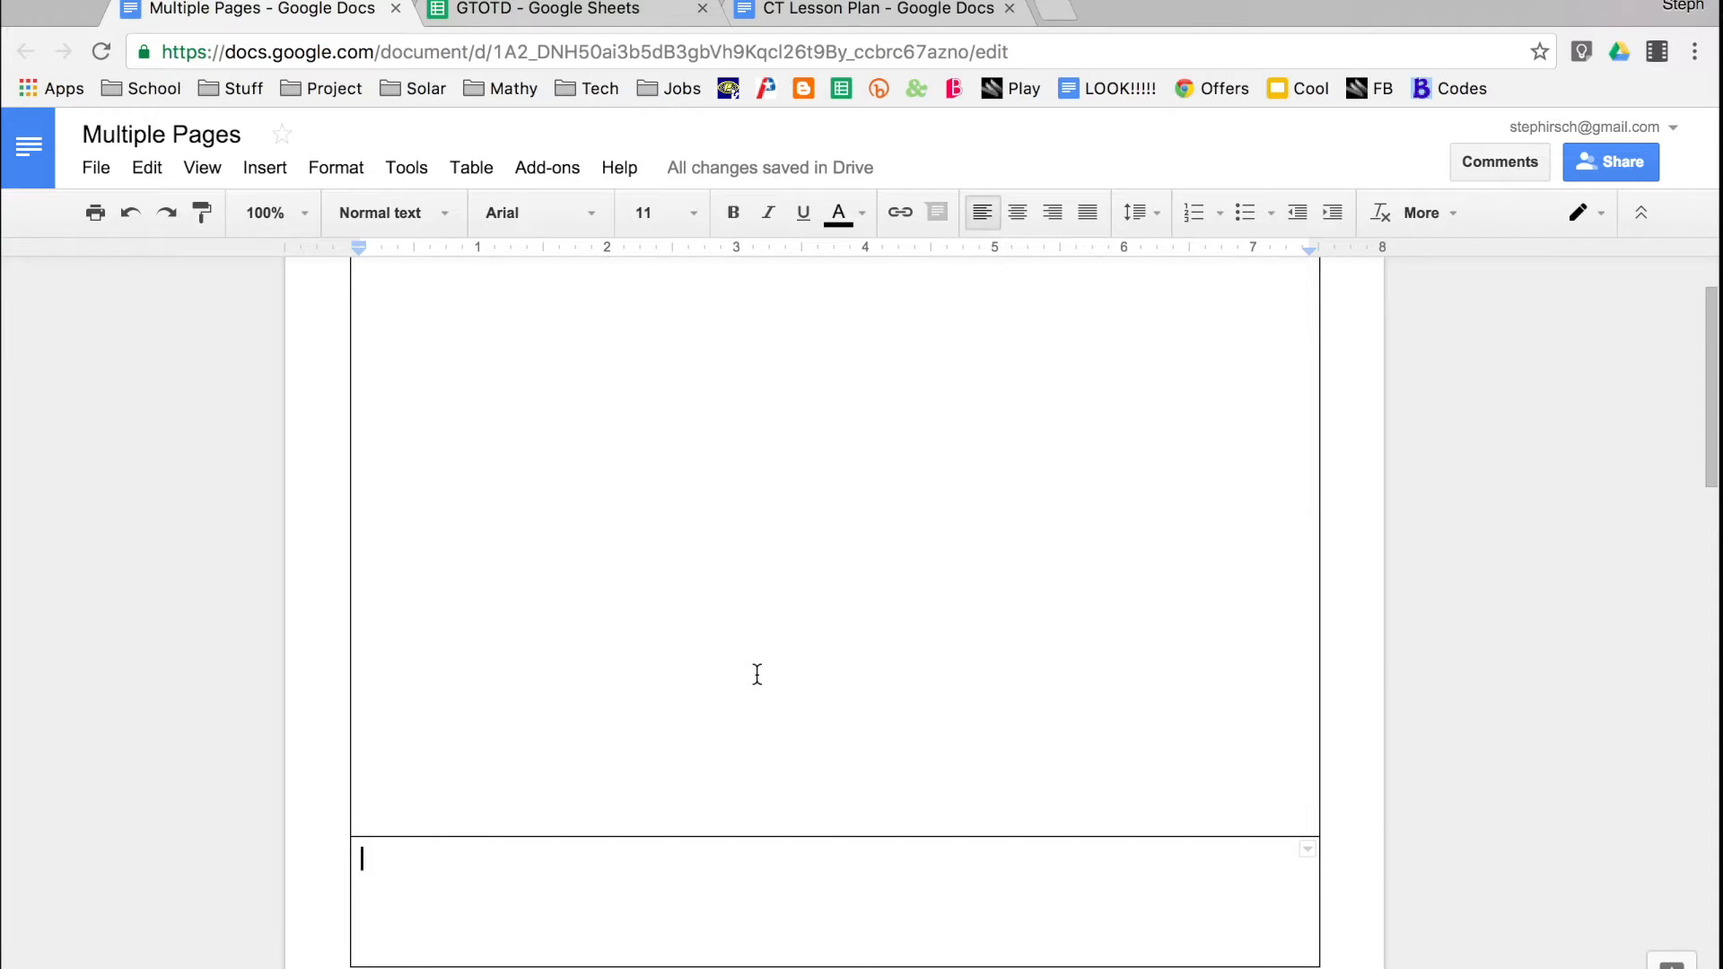
{"action": "scroll", "coordinate": [756, 674], "scroll_direction": "down", "scroll_amount": 1}
{"action": "scroll", "coordinate": [756, 674], "scroll_direction": "up", "scroll_amount": 3}
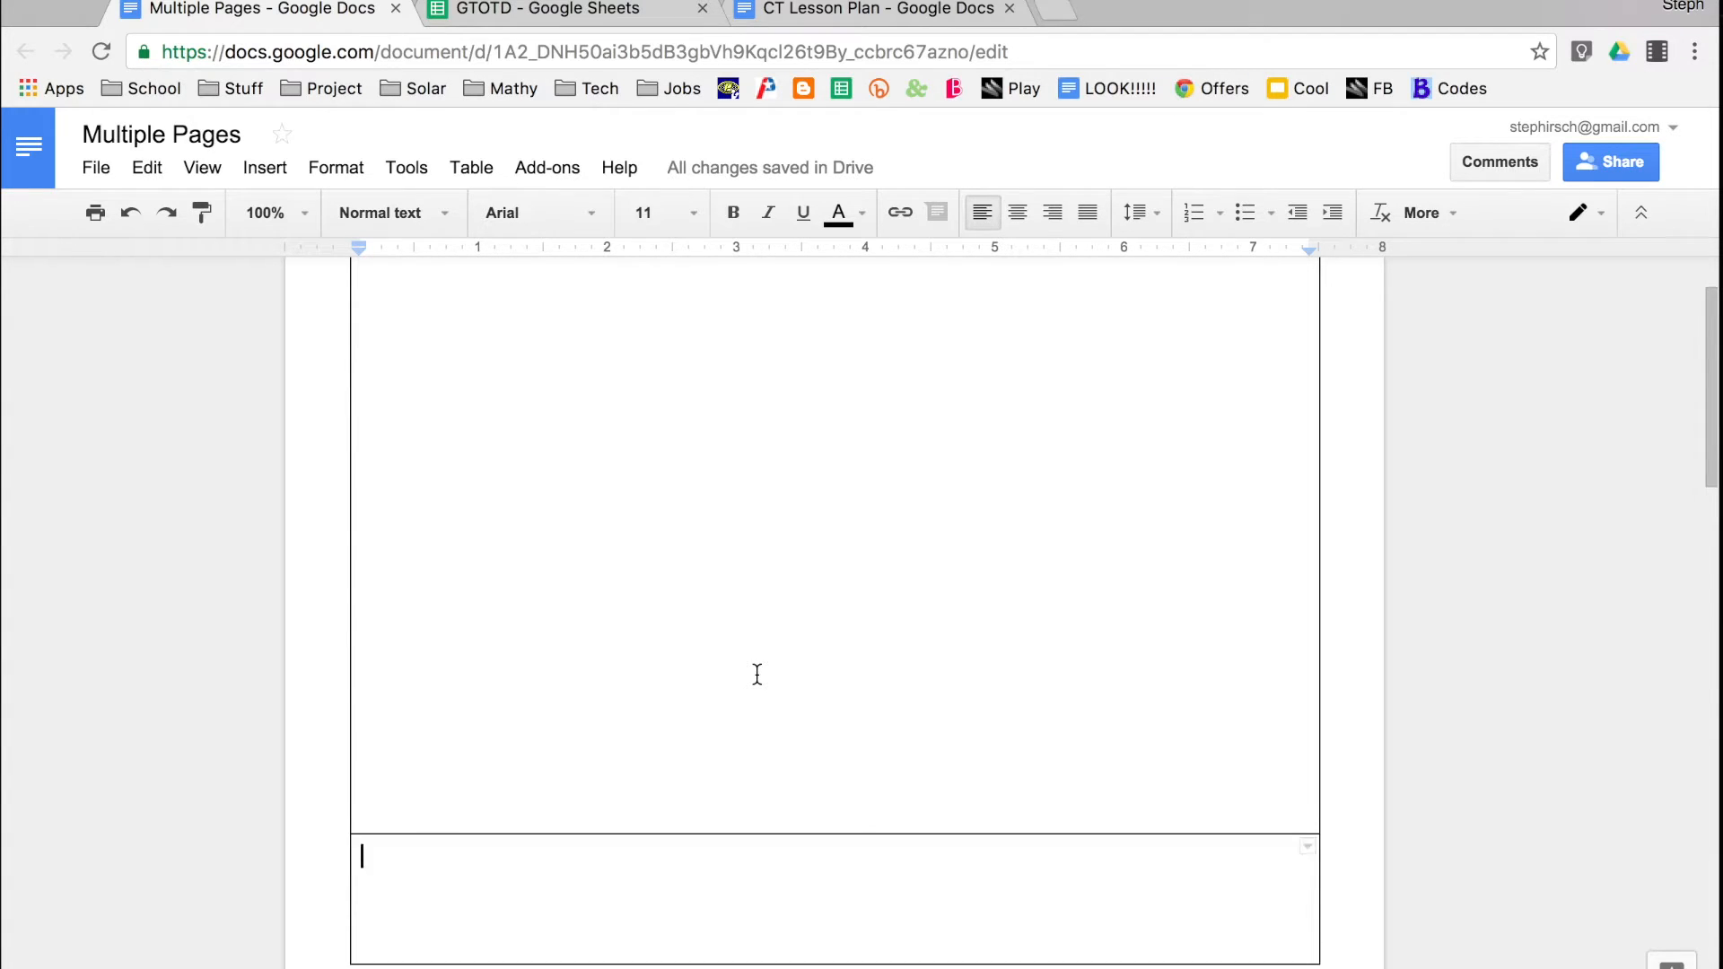
{"action": "left_click", "coordinate": [445, 348]}
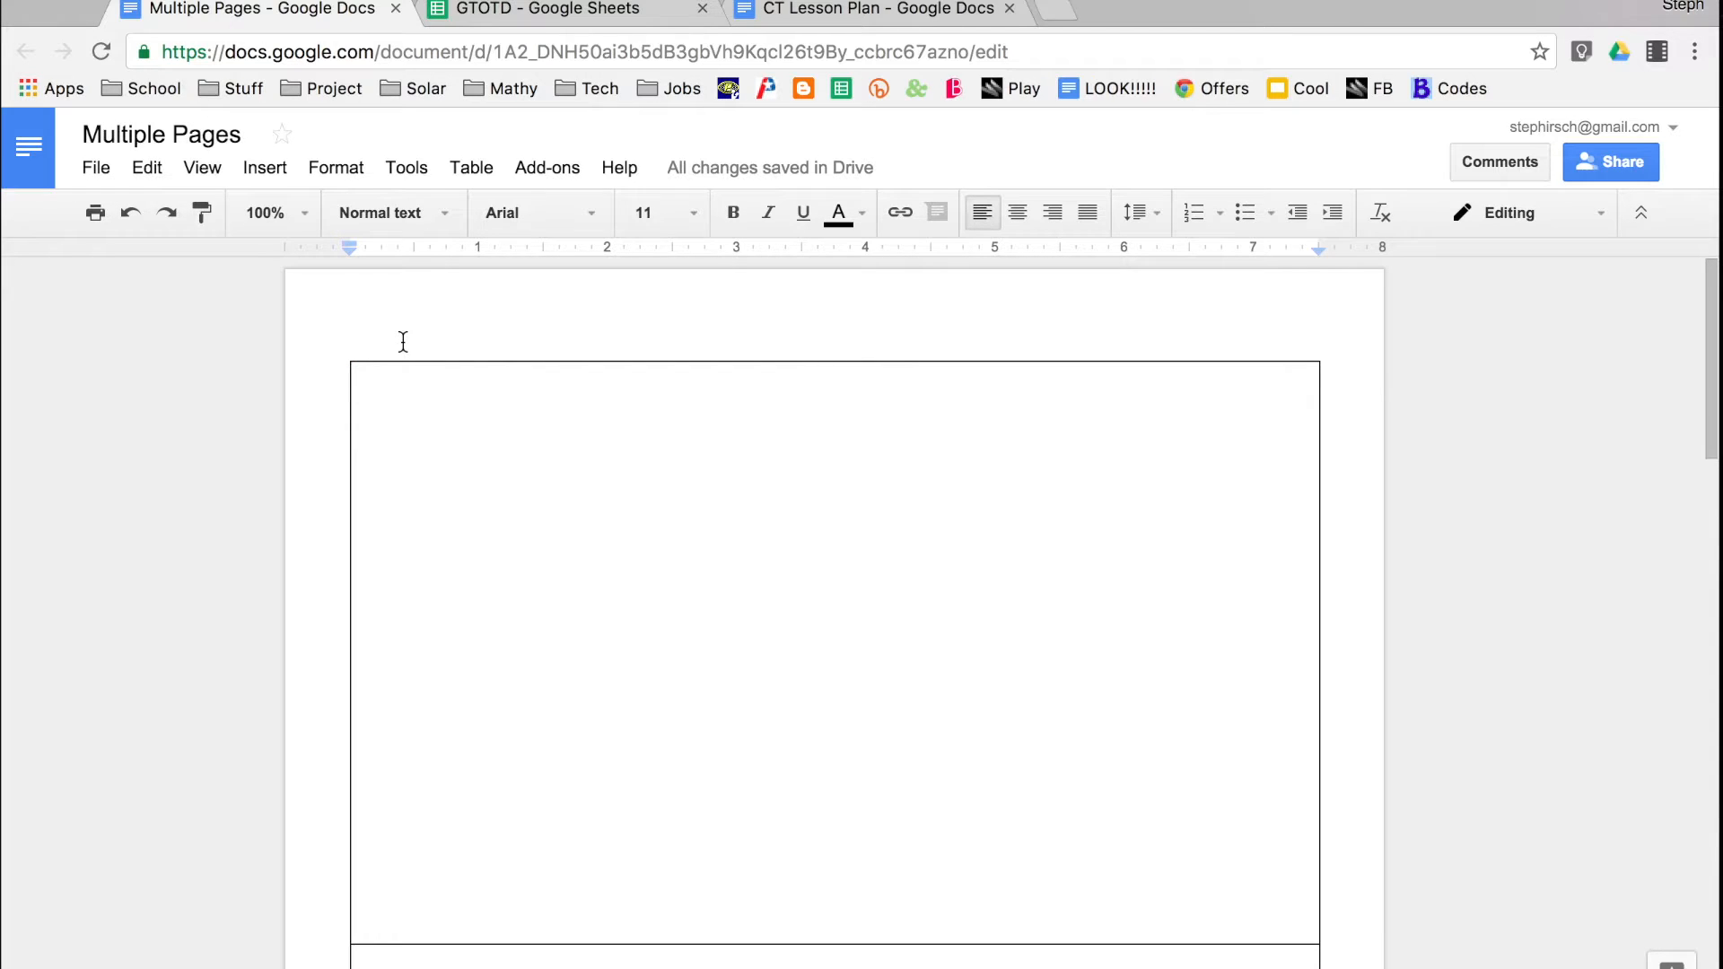
{"action": "key", "text": "Return"}
{"action": "key", "text": "Return"}
{"action": "key", "text": "Return"}
{"action": "key", "text": "Return"}
{"action": "key", "text": "Return"}
{"action": "key", "text": "Return"}
{"action": "key", "text": "Return"}
{"action": "key", "text": "Return"}
{"action": "key", "text": "Return"}
{"action": "key", "text": "Return"}
{"action": "key", "text": "Return"}
{"action": "key", "text": "Return"}
{"action": "key", "text": "Return"}
{"action": "key", "text": "Return"}
{"action": "key", "text": "Return"}
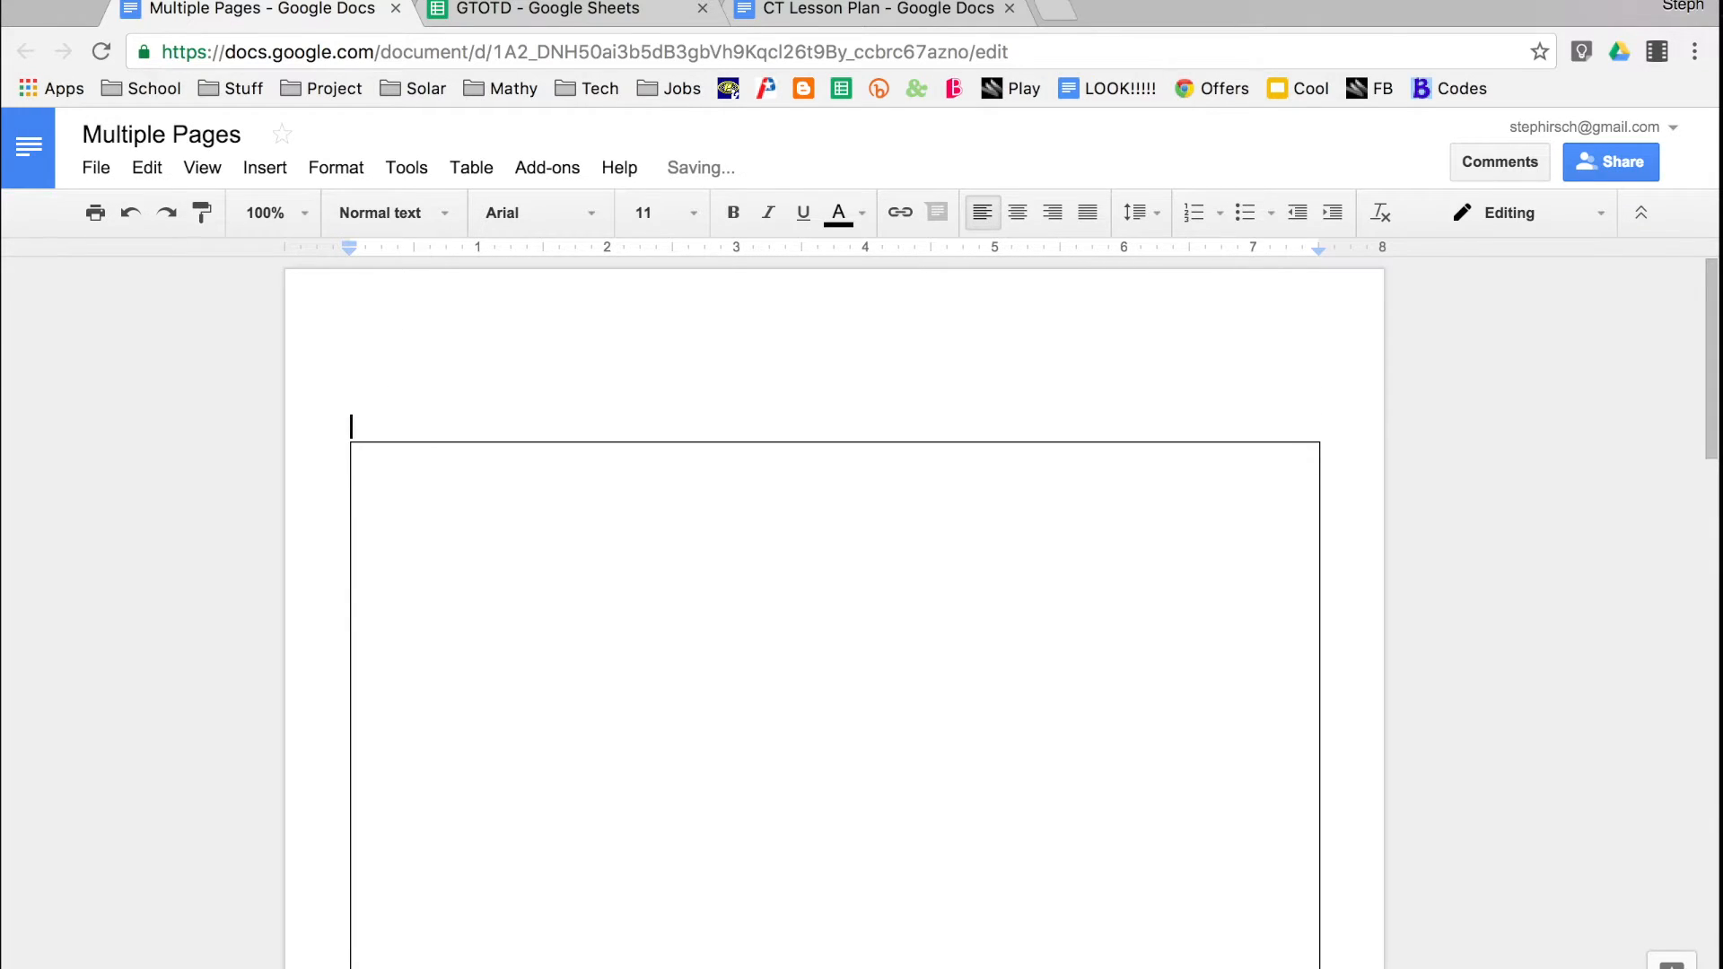
{"action": "key", "text": "Return"}
{"action": "key", "text": "Return"}
{"action": "key", "text": "Return"}
{"action": "key", "text": "Return"}
{"action": "key", "text": "Return"}
{"action": "key", "text": "Return"}
{"action": "key", "text": "Return"}
{"action": "key", "text": "Return"}
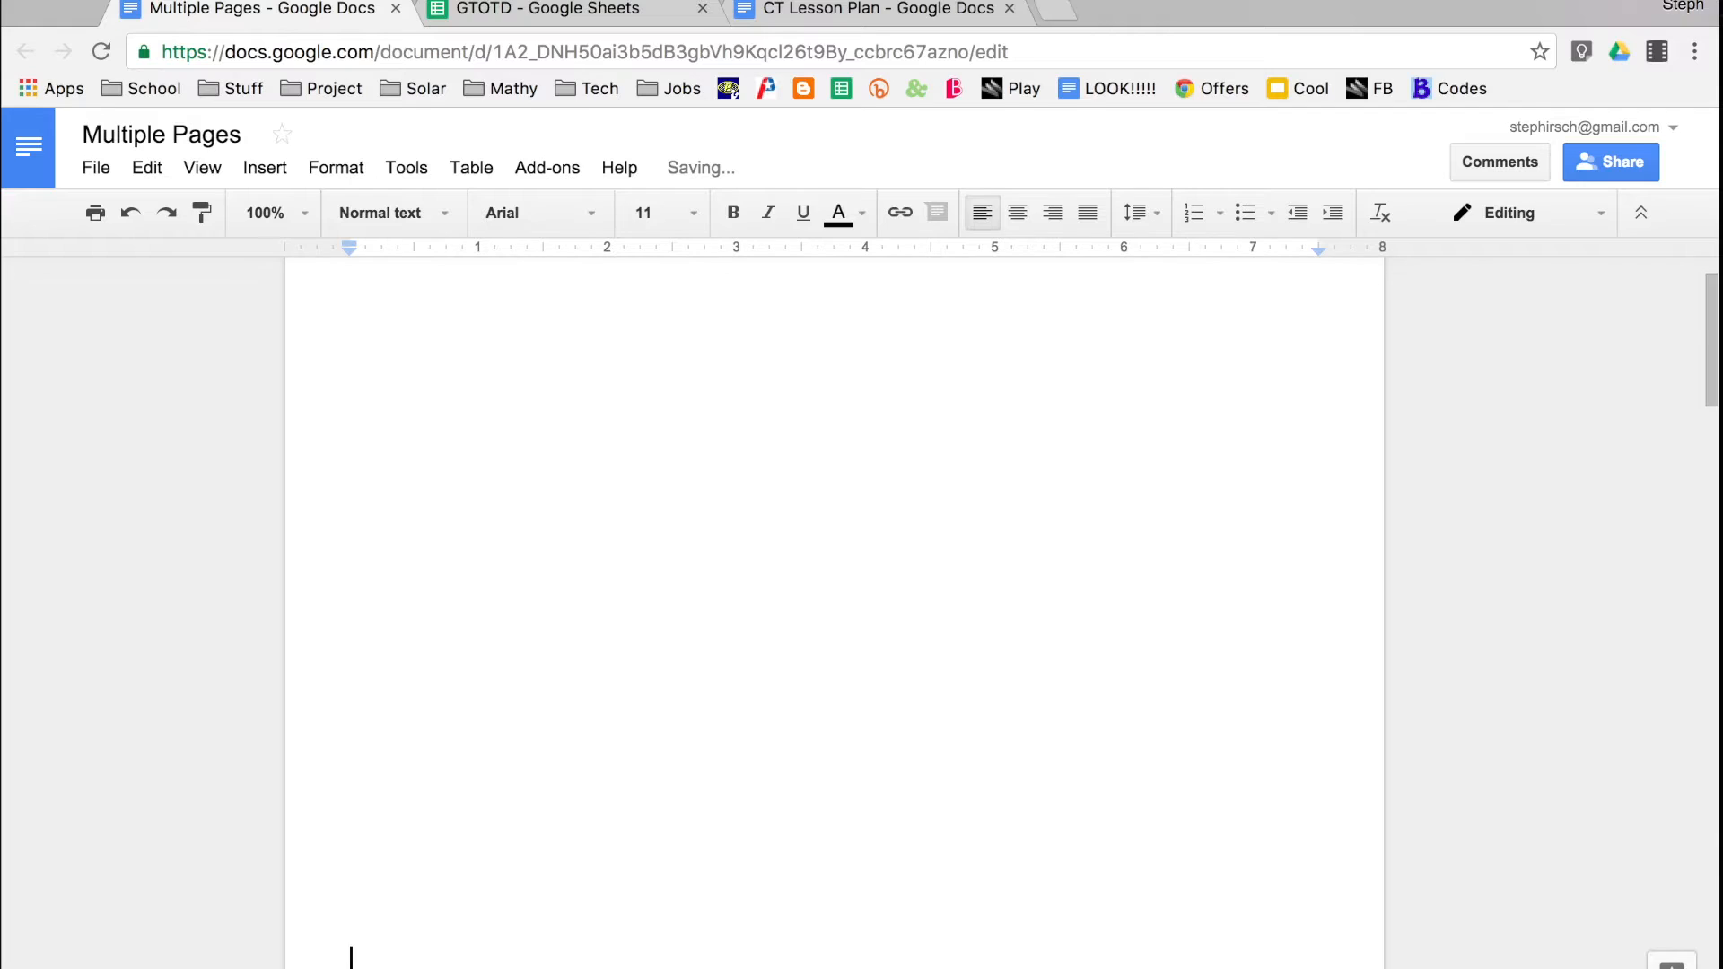
{"action": "scroll", "coordinate": [835, 610], "scroll_direction": "down", "scroll_amount": 8}
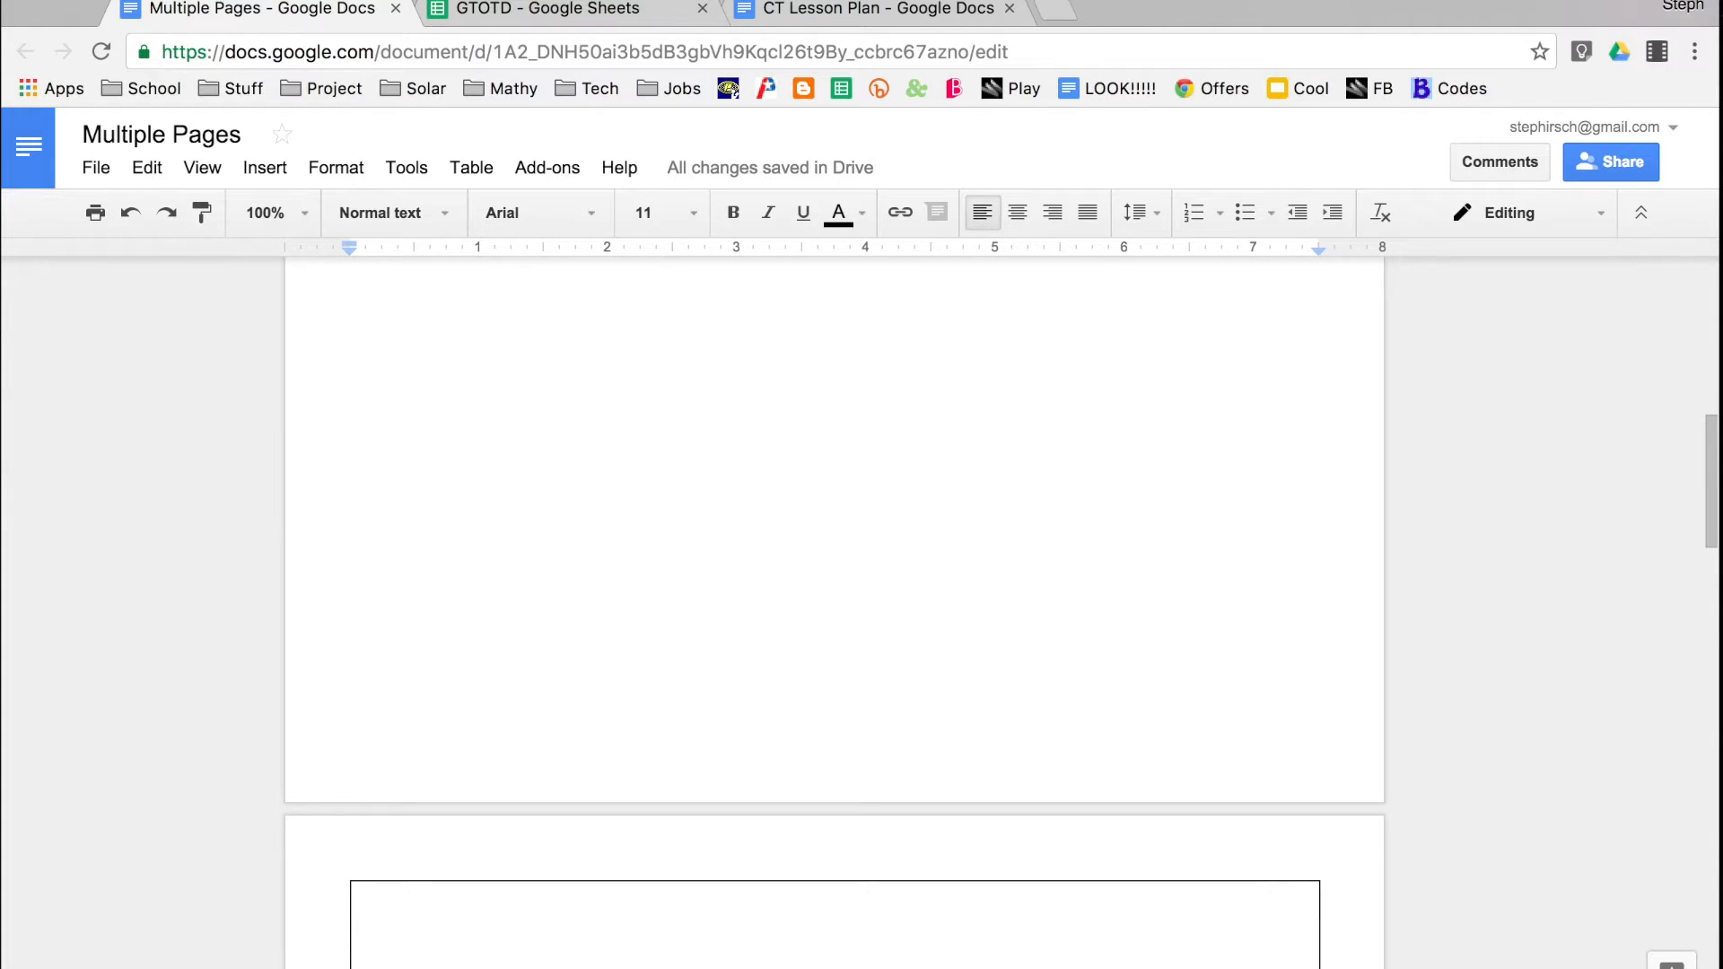
{"action": "scroll", "coordinate": [834, 611], "scroll_direction": "down", "scroll_amount": 5}
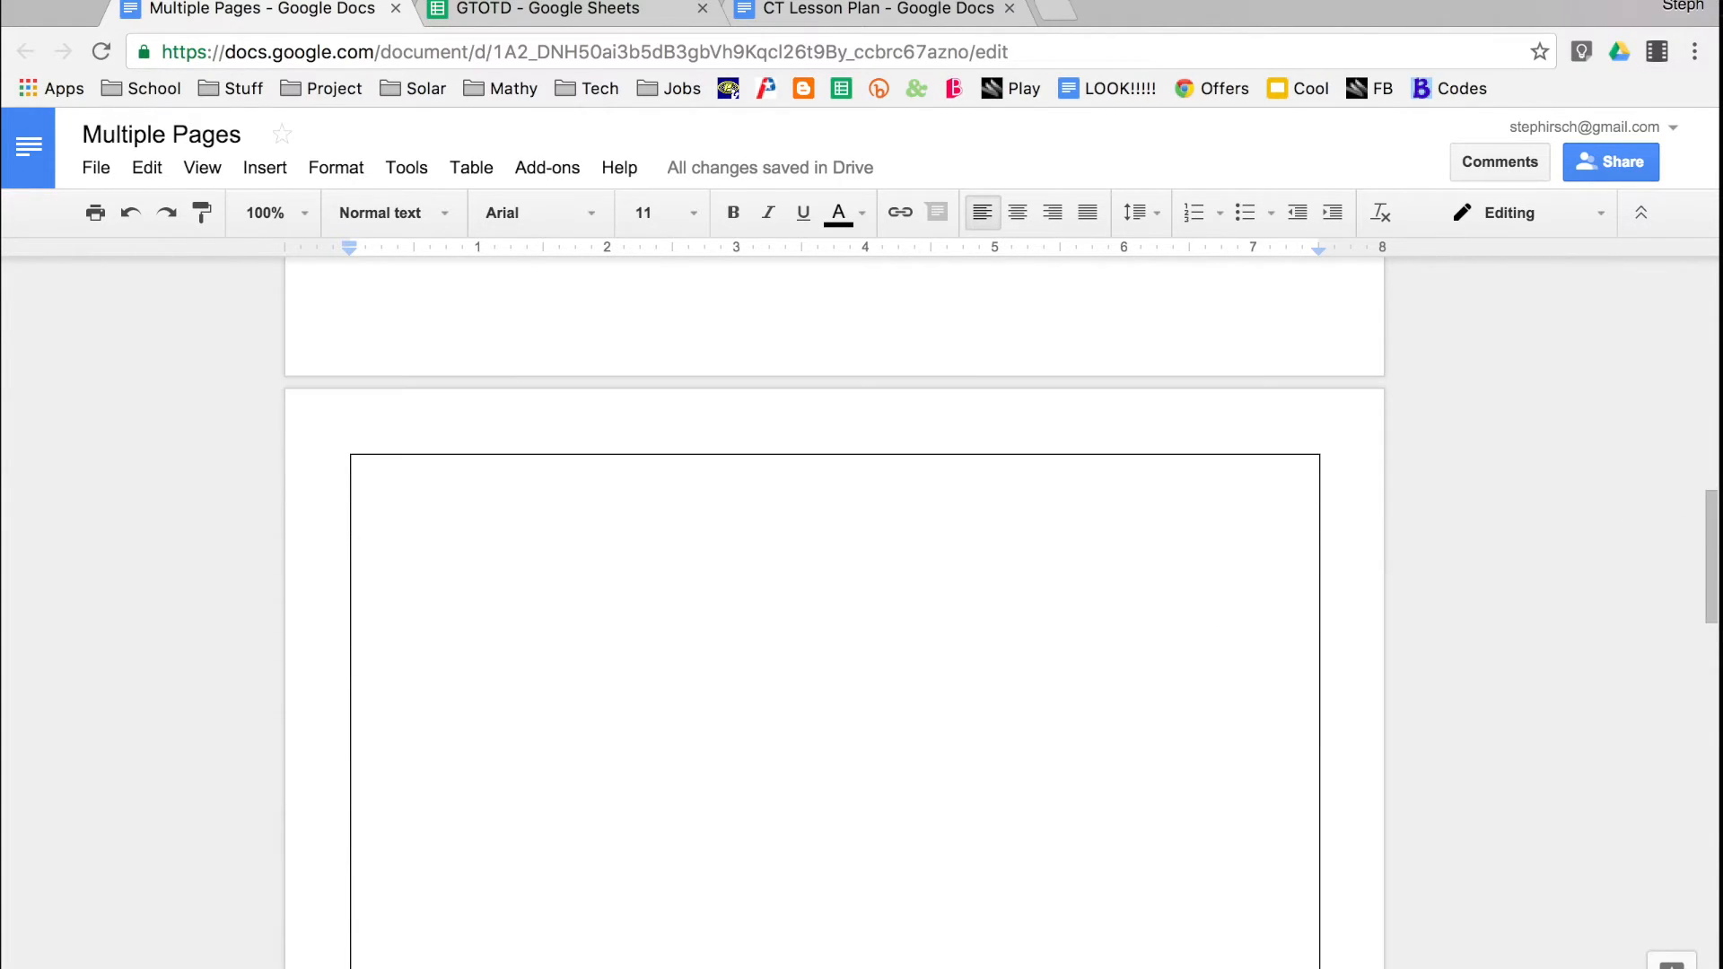
{"action": "scroll", "coordinate": [834, 610], "scroll_direction": "down", "scroll_amount": 7}
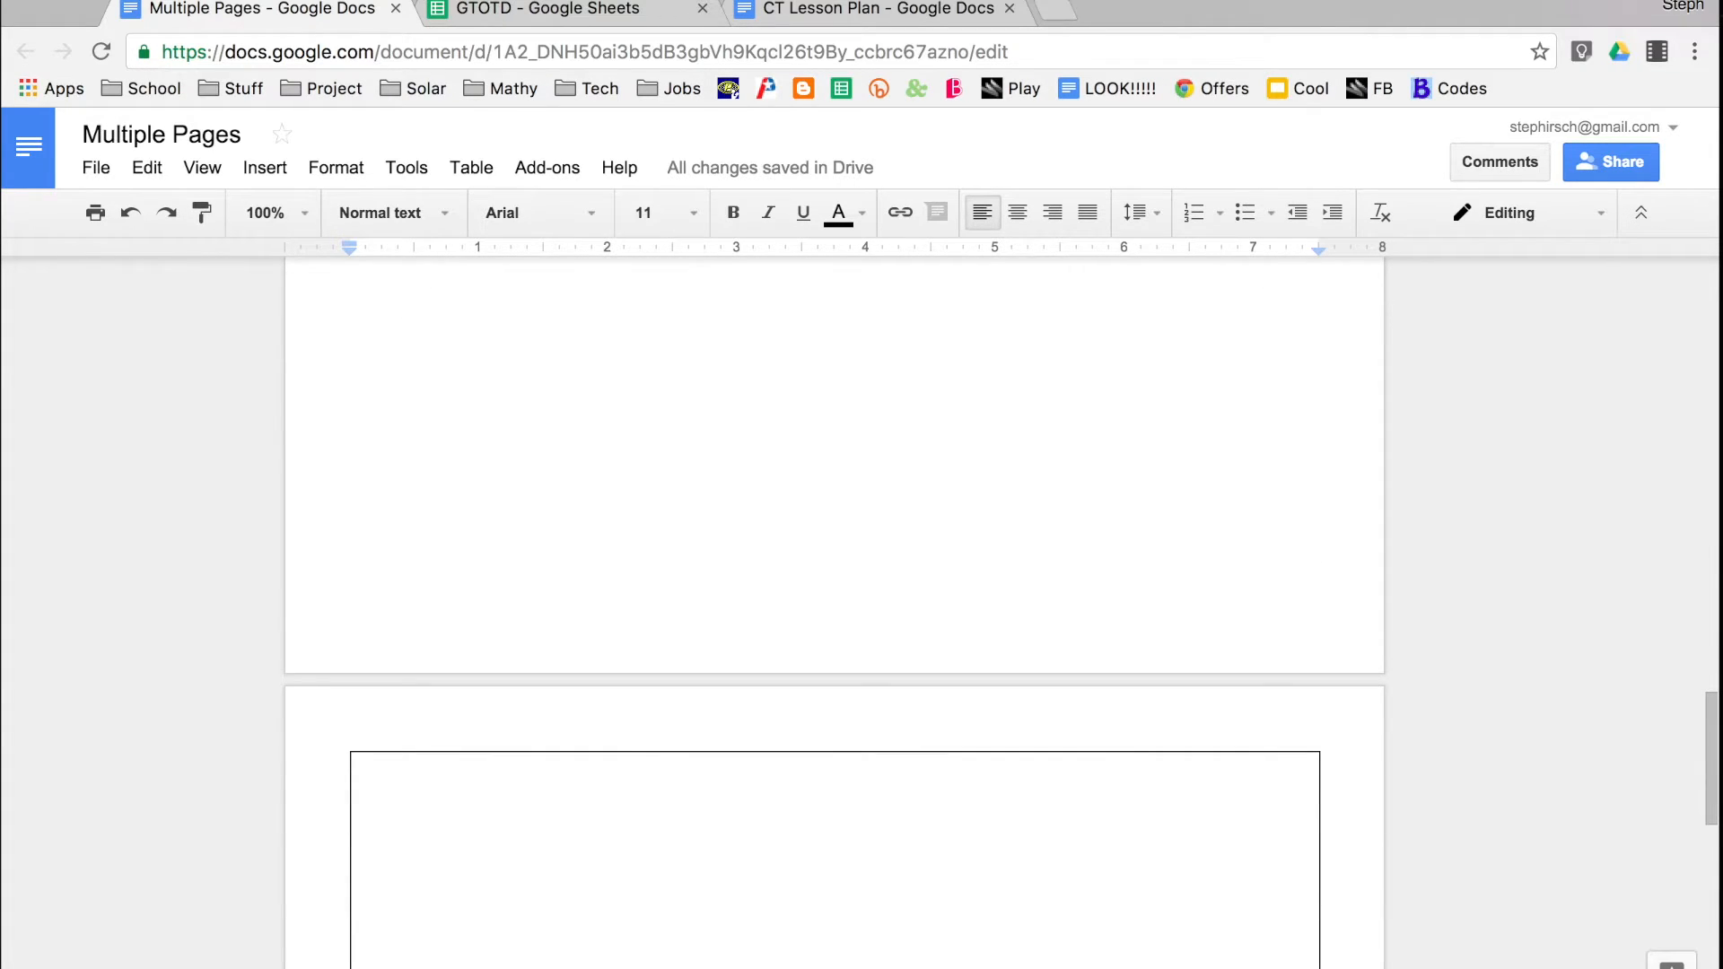
Step: Set the minimum row height of the table's middle row to 0.9 inches
{"action": "scroll", "coordinate": [835, 538], "scroll_direction": "up", "scroll_amount": 5}
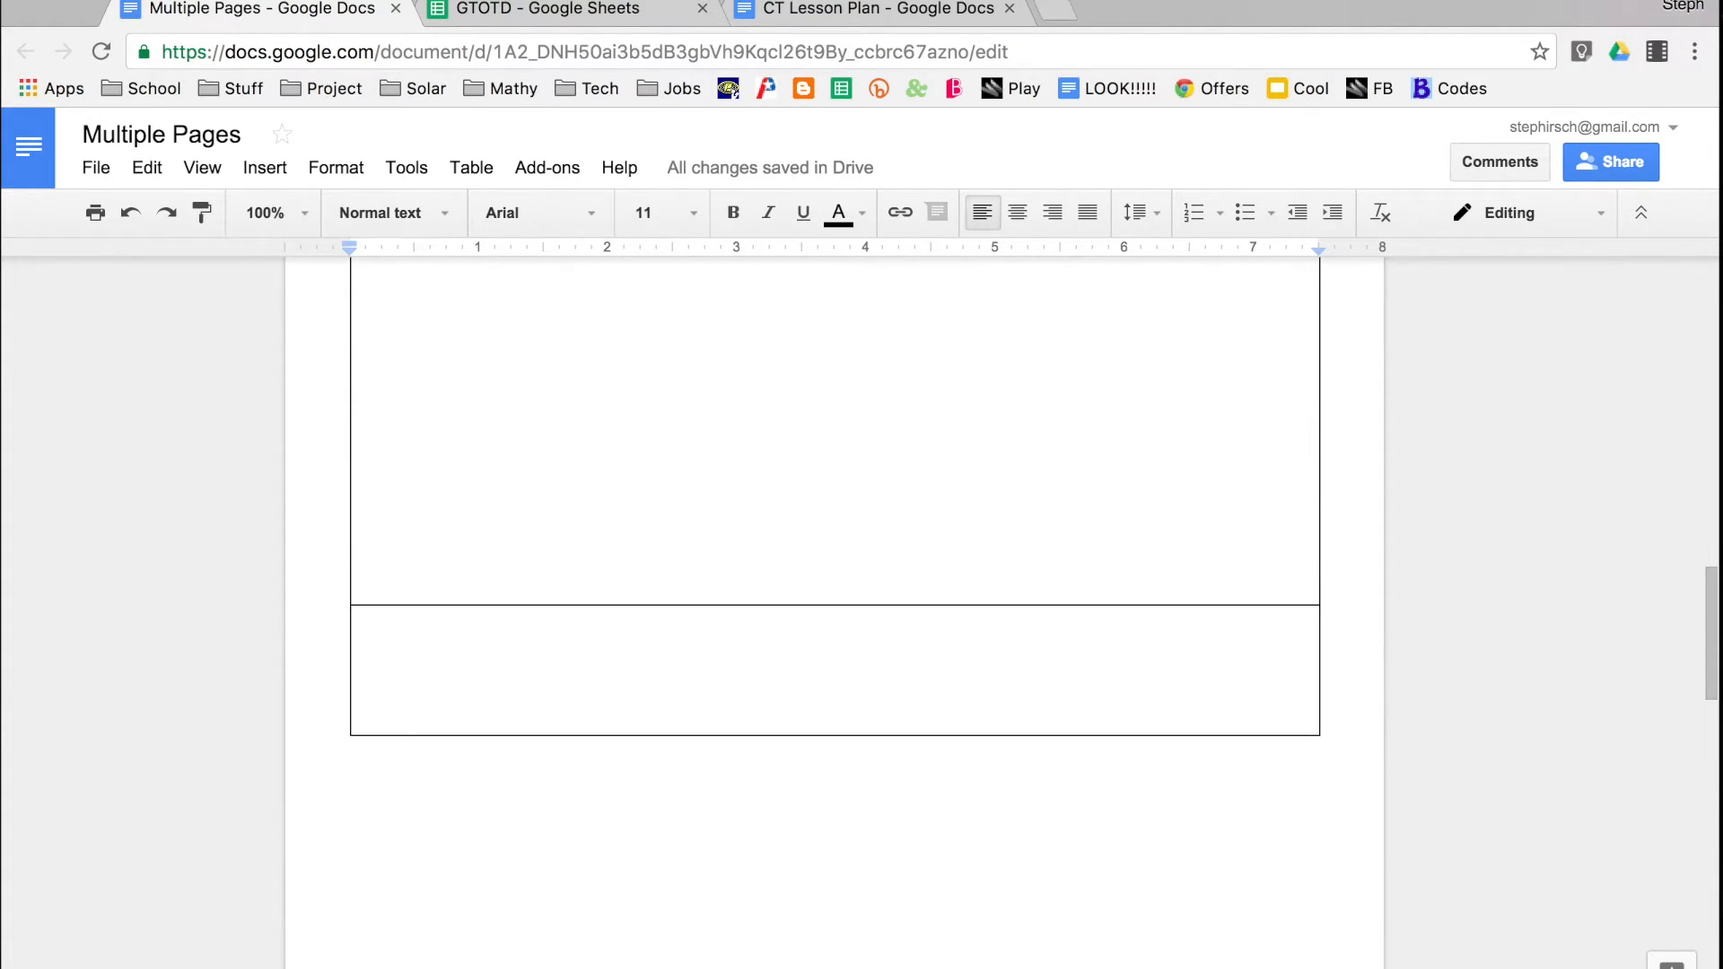
{"action": "left_click", "coordinate": [426, 670]}
{"action": "right_click", "coordinate": [425, 670]}
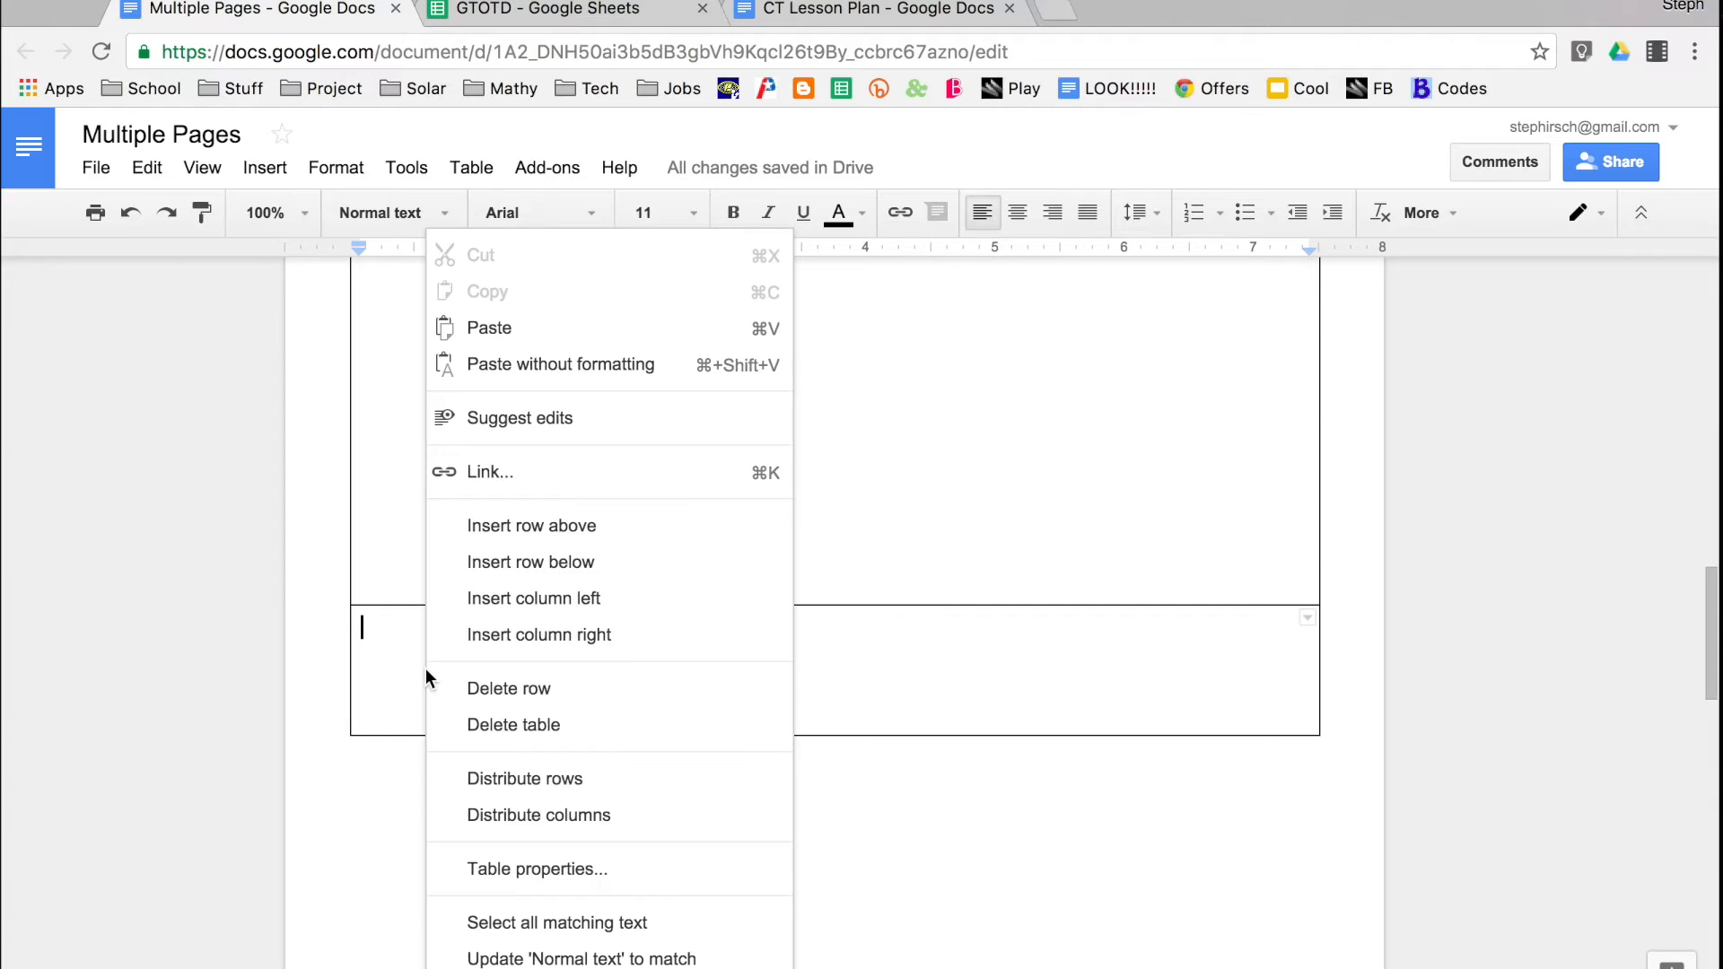
{"action": "left_click", "coordinate": [573, 871]}
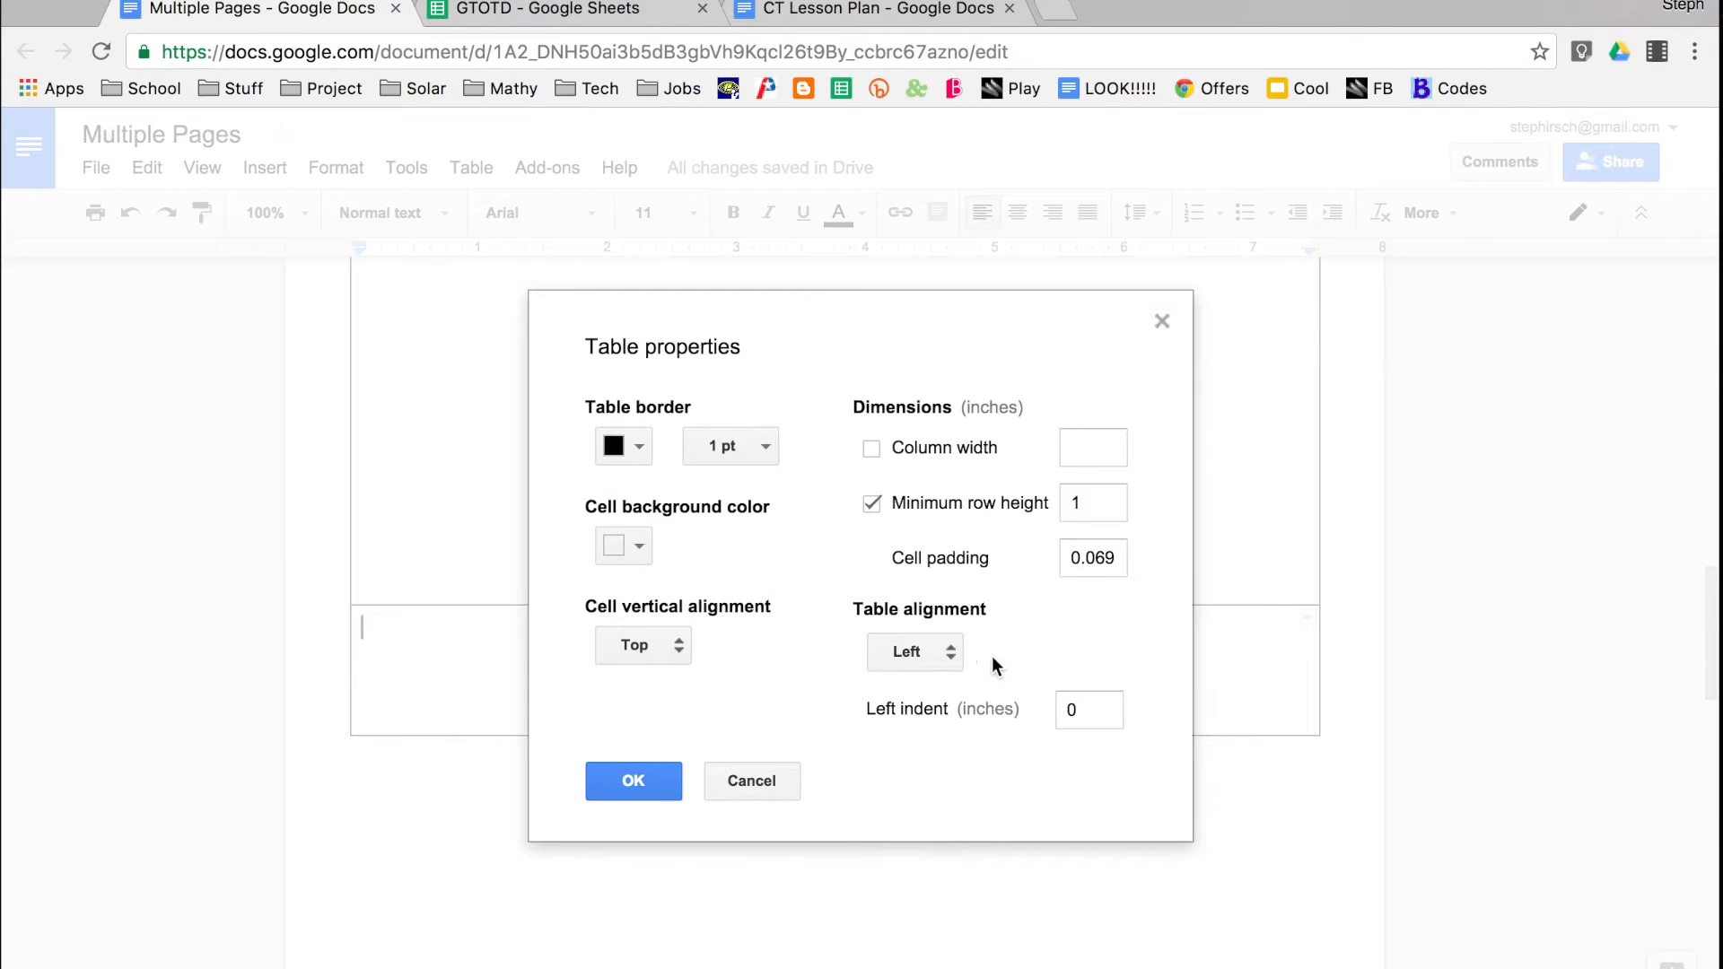
{"action": "left_click", "coordinate": [1092, 500]}
{"action": "key", "text": "BackSpace"}
{"action": "type", "text": ".9"}
{"action": "left_click", "coordinate": [630, 781]}
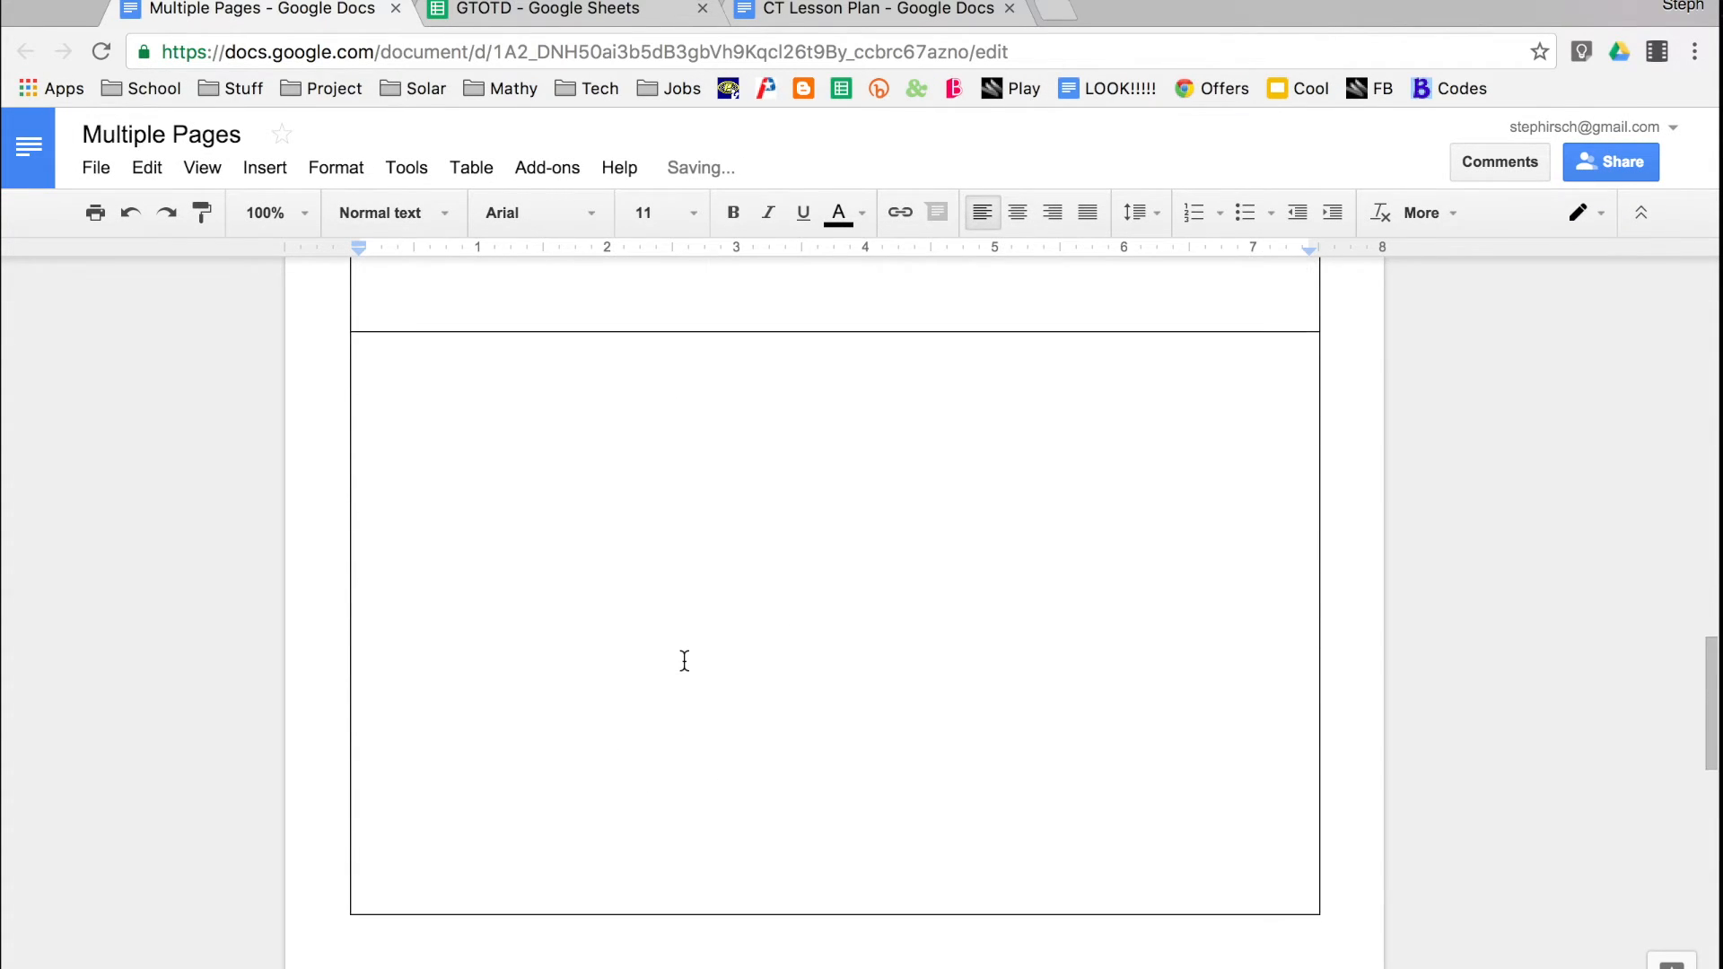
Step: Reduce the document zoom to 50% and examine how the three table rows fit on one page
{"action": "scroll", "coordinate": [683, 661], "scroll_direction": "up", "scroll_amount": 3}
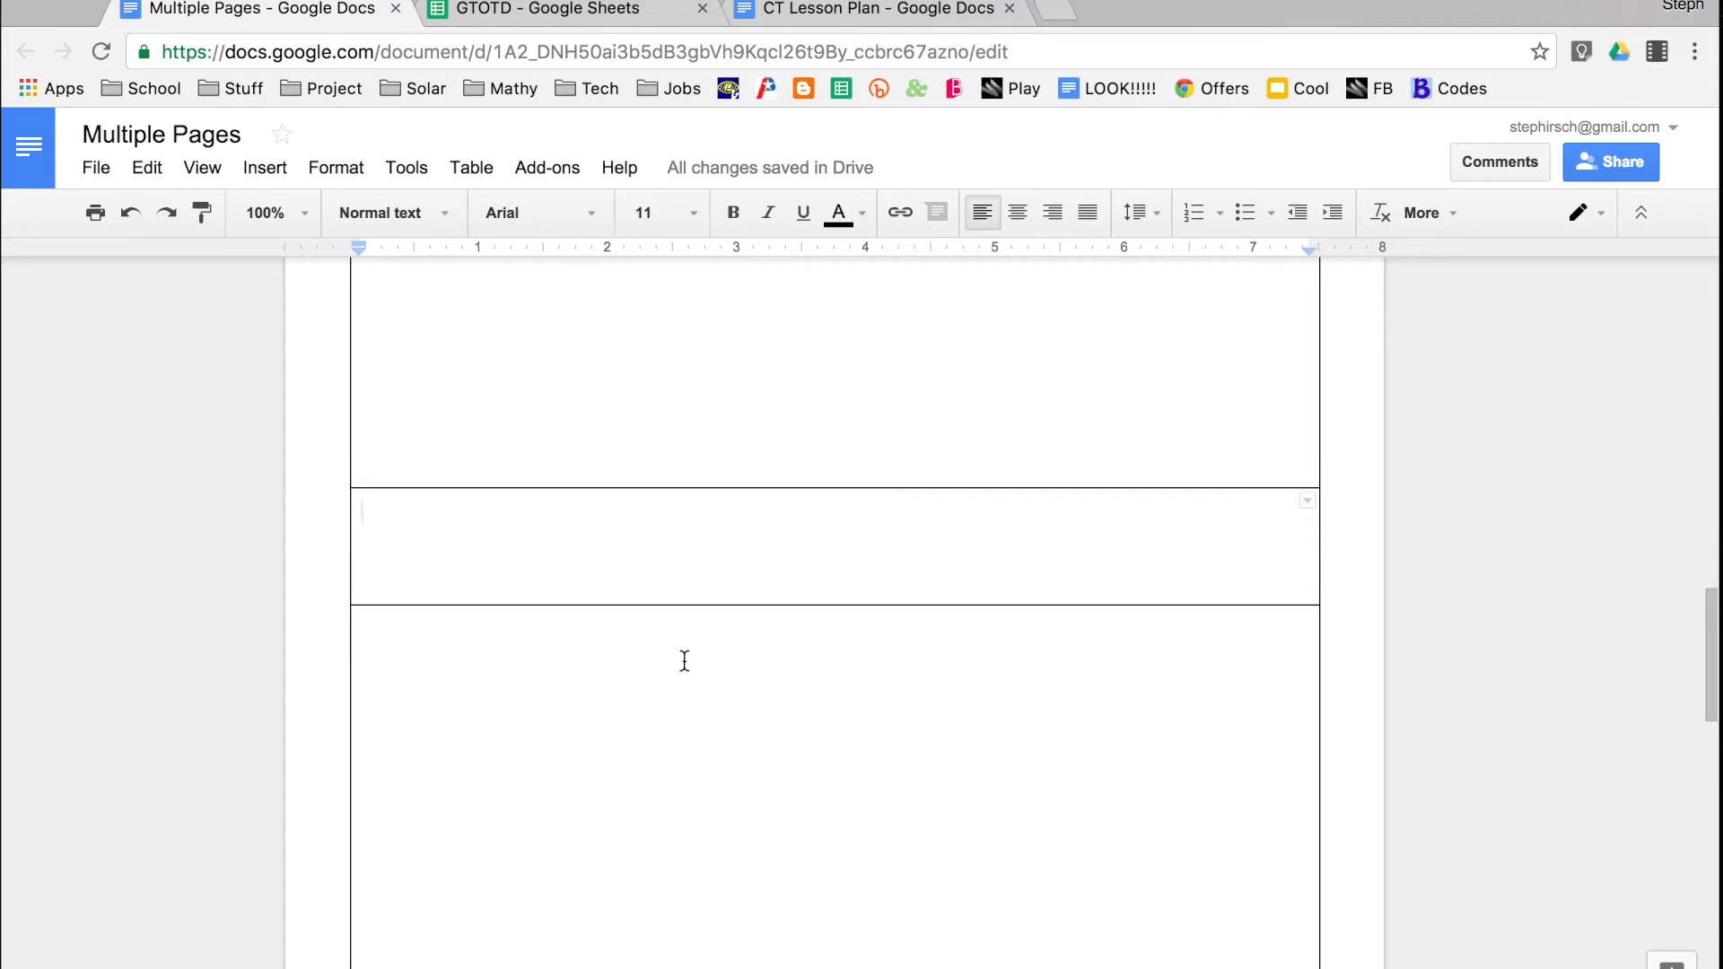
{"action": "left_click", "coordinate": [269, 212]}
{"action": "left_click", "coordinate": [282, 315]}
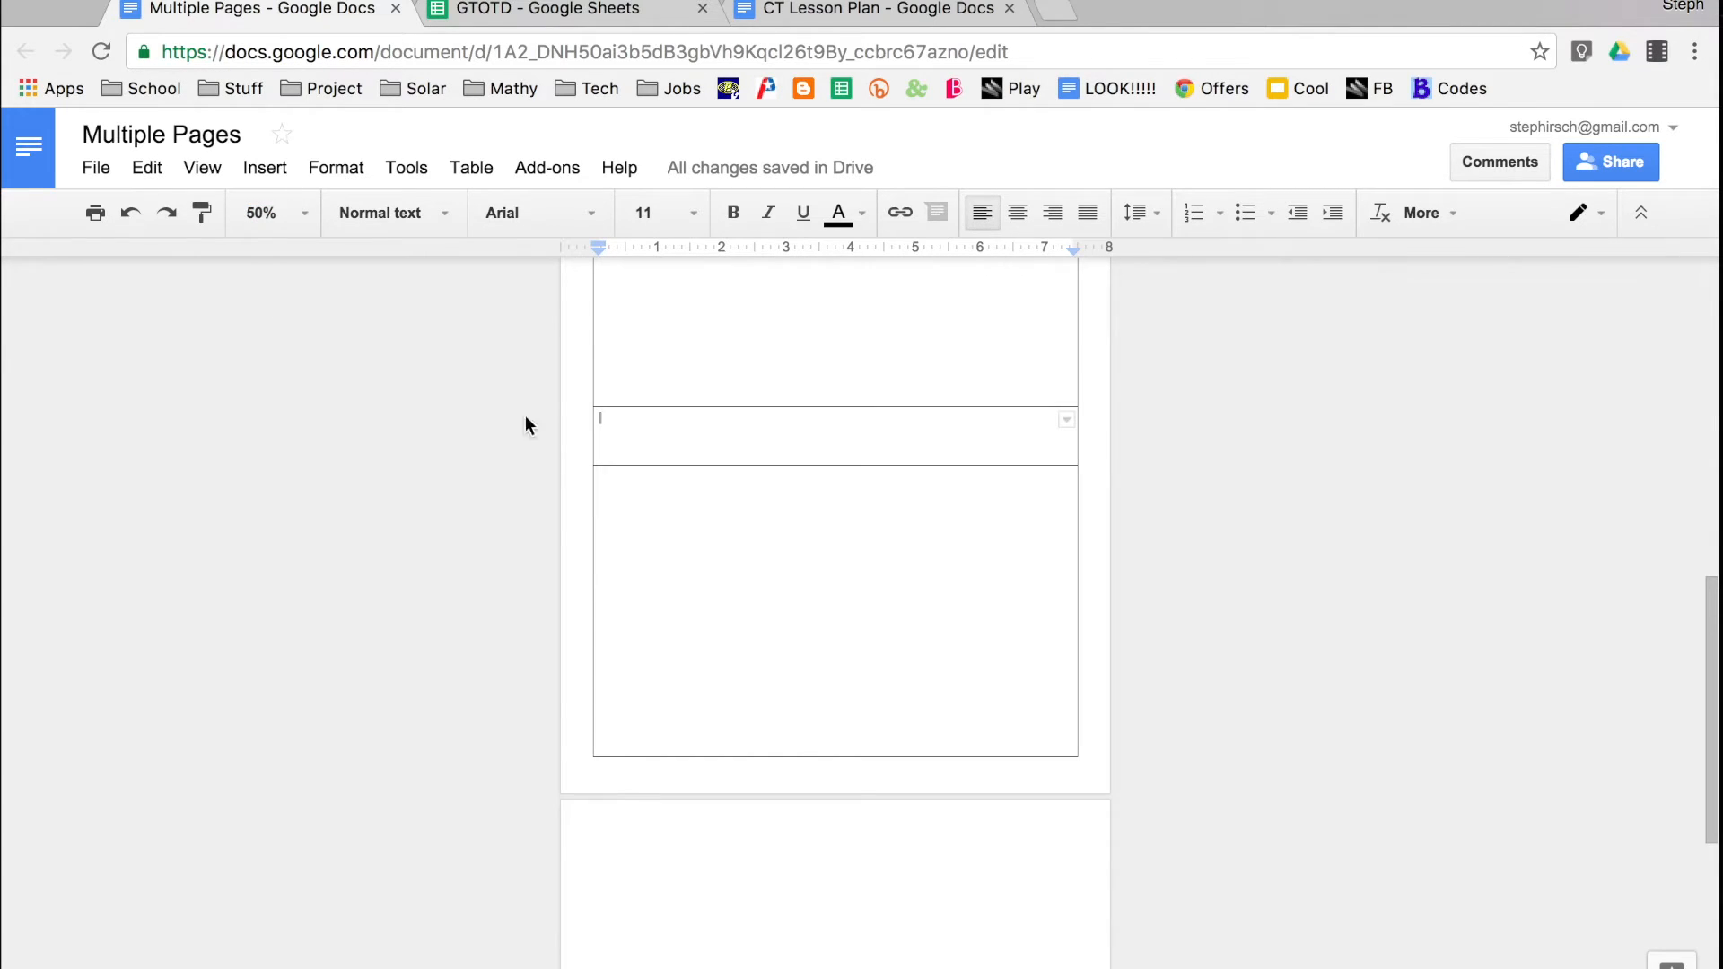
{"action": "scroll", "coordinate": [873, 550], "scroll_direction": "up", "scroll_amount": 3}
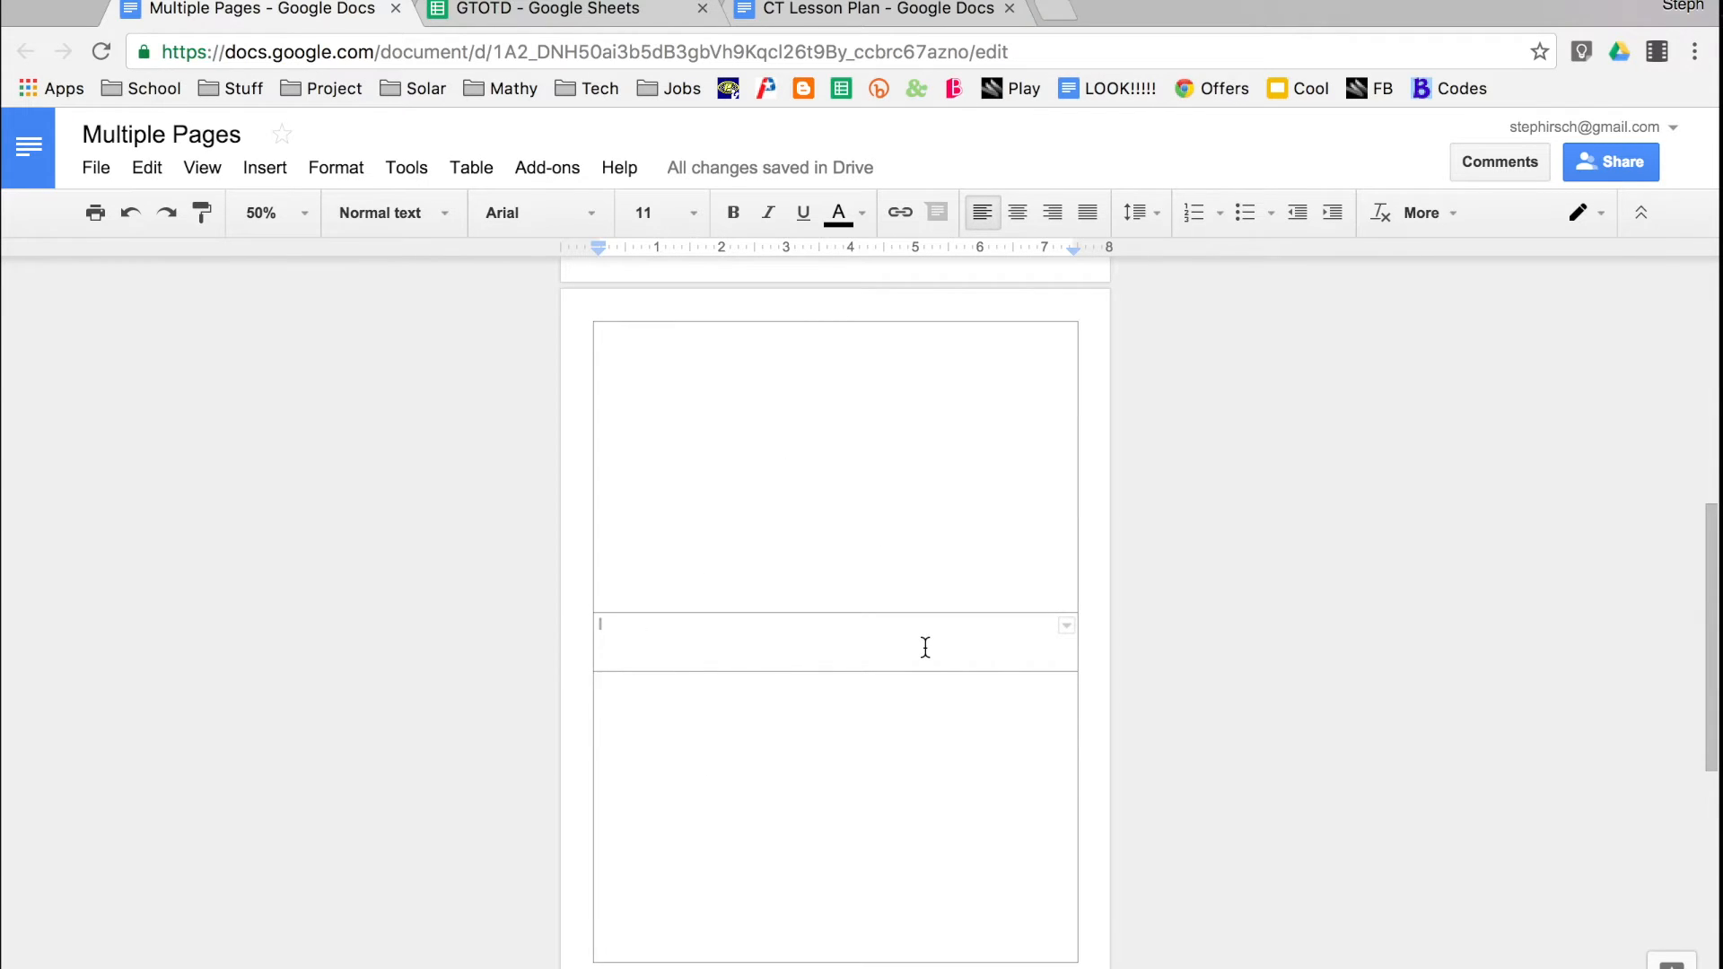
{"action": "scroll", "coordinate": [855, 580], "scroll_direction": "down", "scroll_amount": 1}
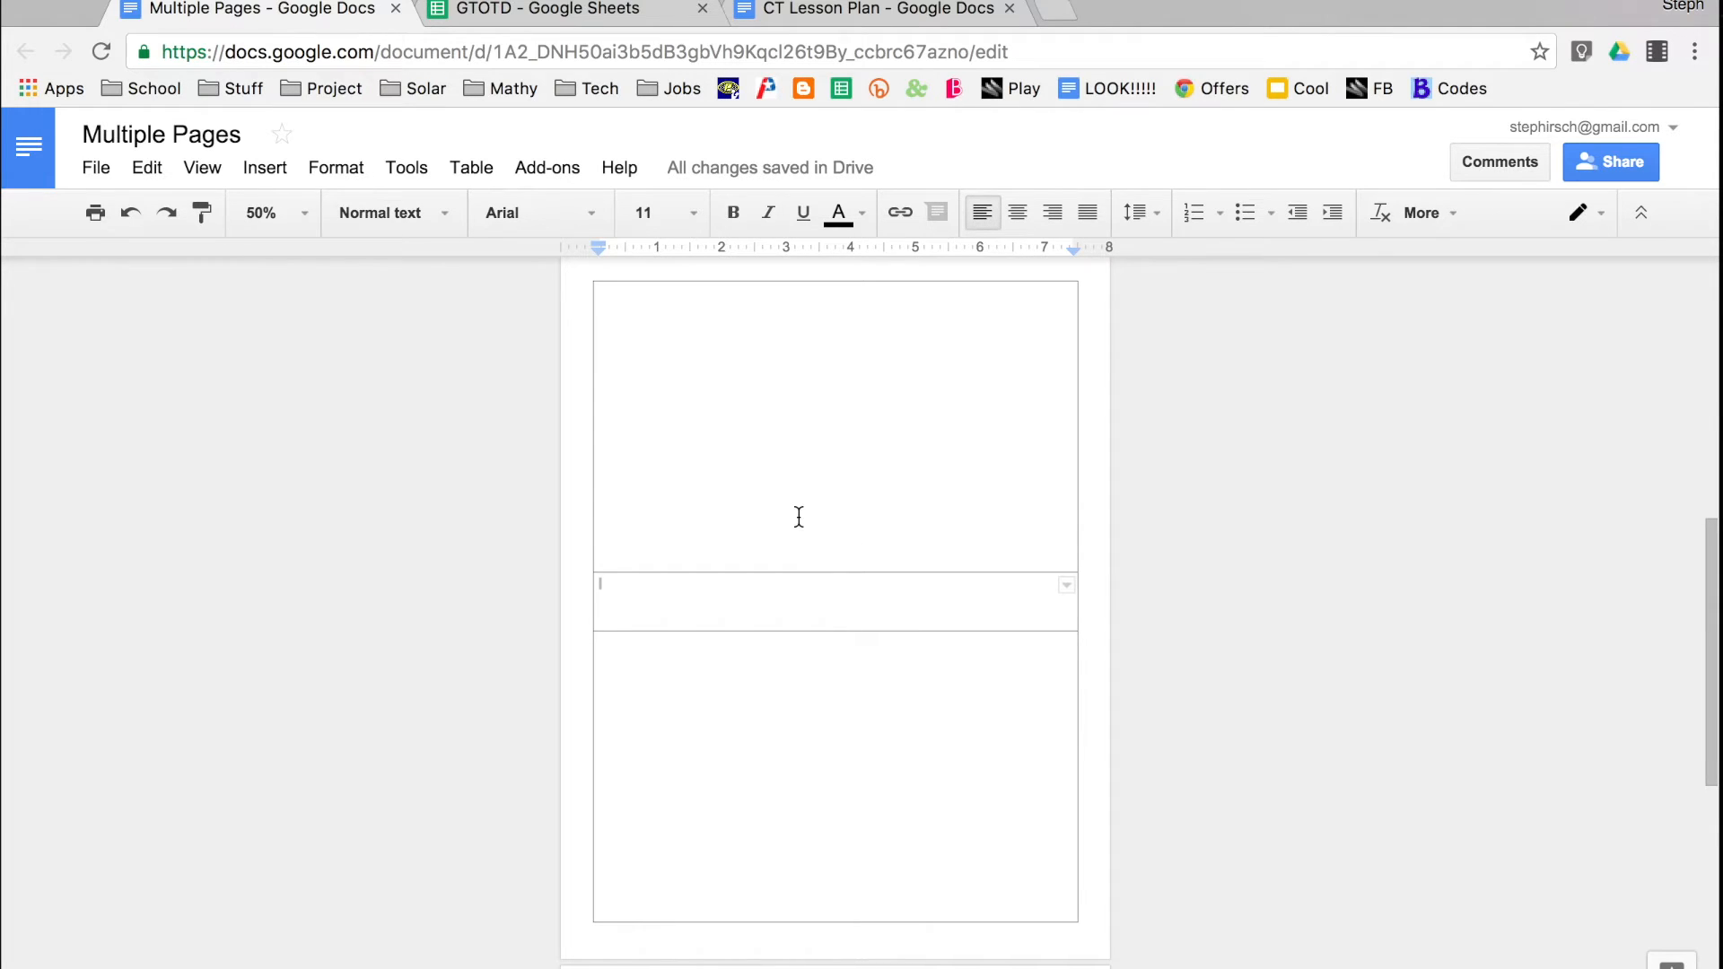
Step: Select all three table rows and set their border width to 0pt
{"action": "left_click", "coordinate": [690, 382]}
{"action": "left_click_drag", "start_coordinate": [764, 525], "coordinate": [784, 696]}
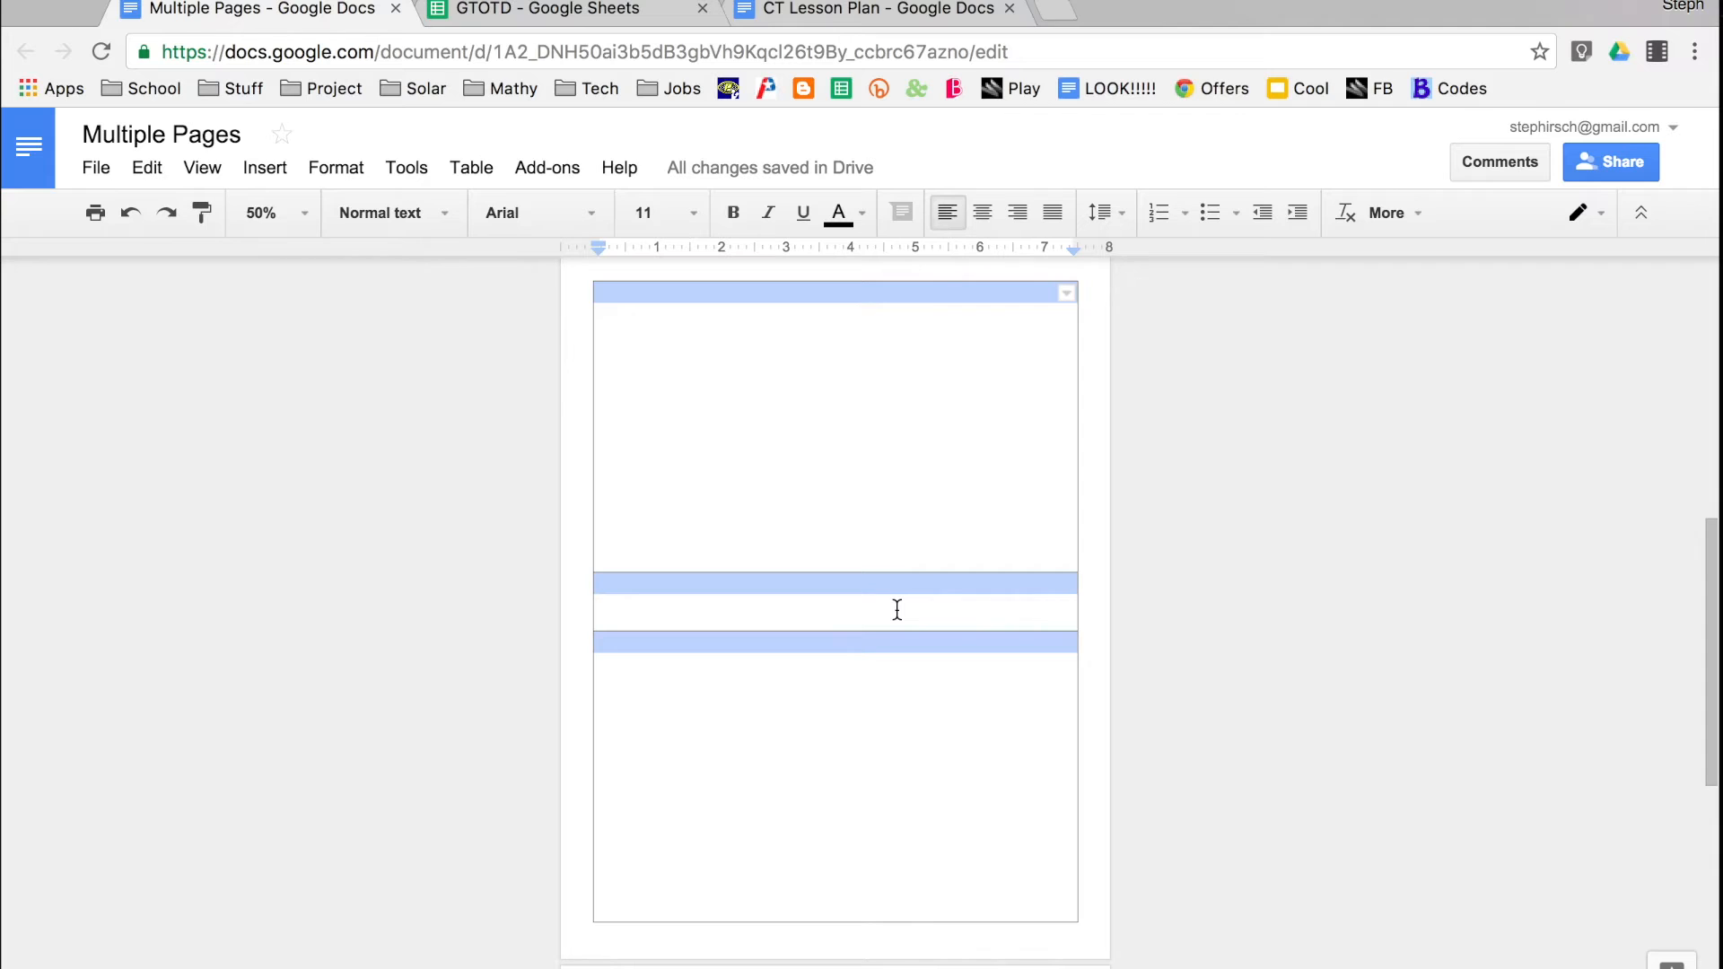
{"action": "left_click", "coordinate": [1407, 220]}
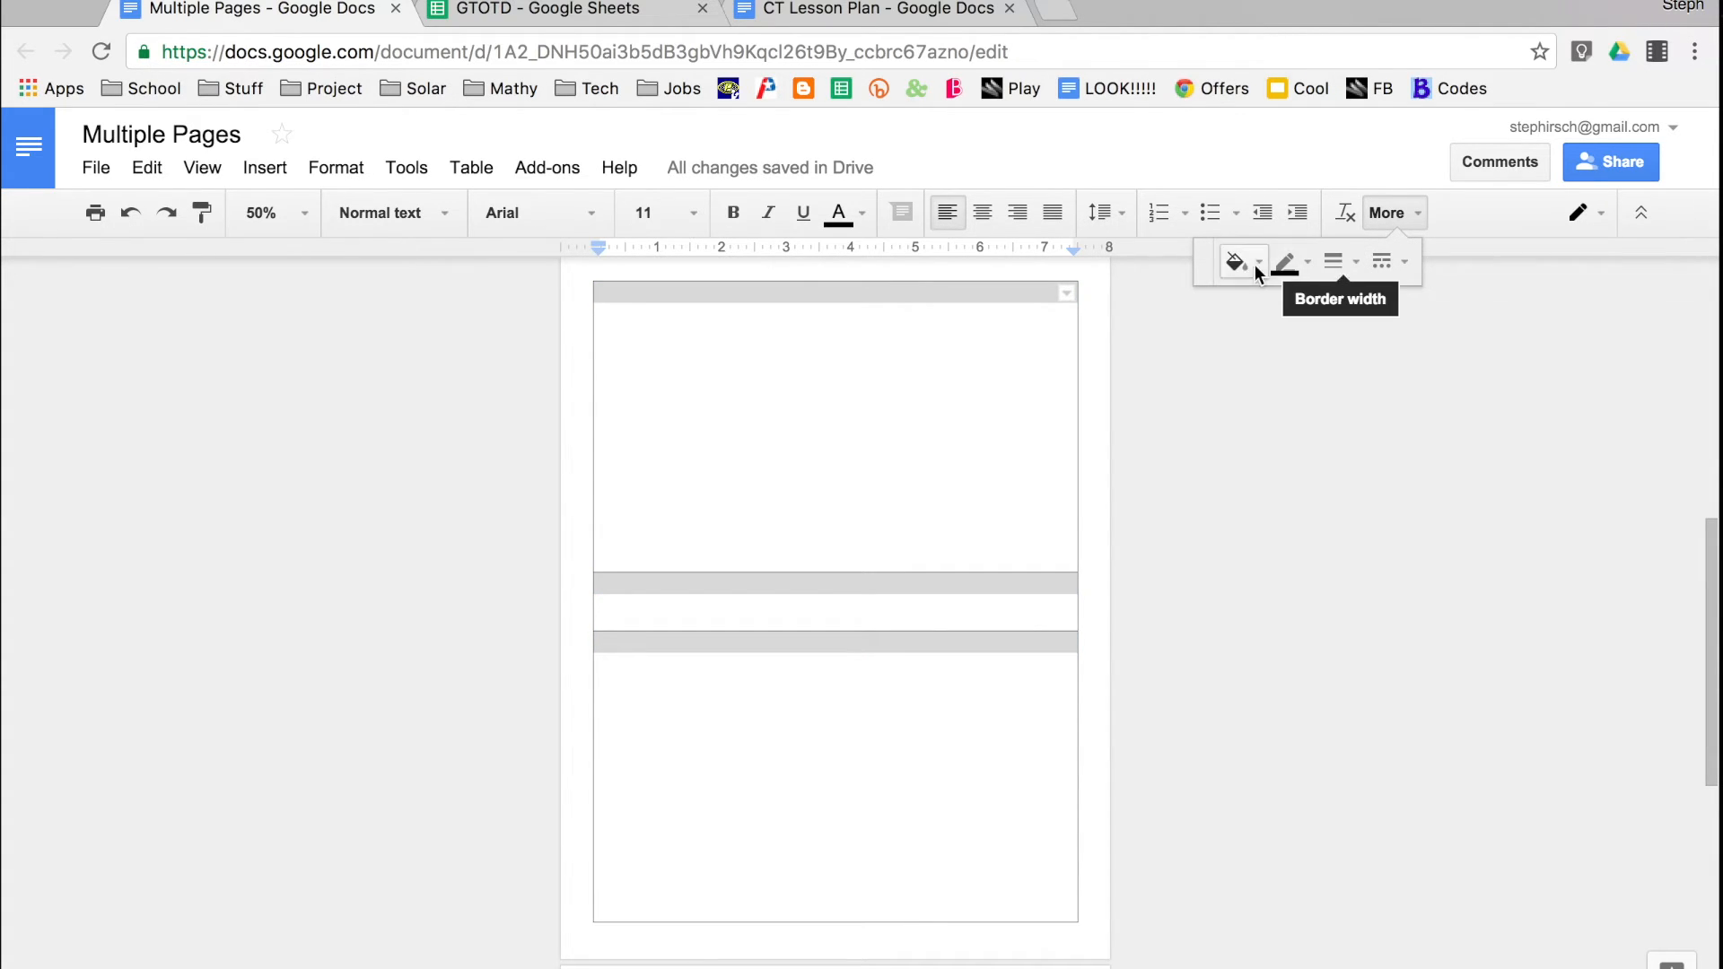
{"action": "left_click", "coordinate": [1296, 265]}
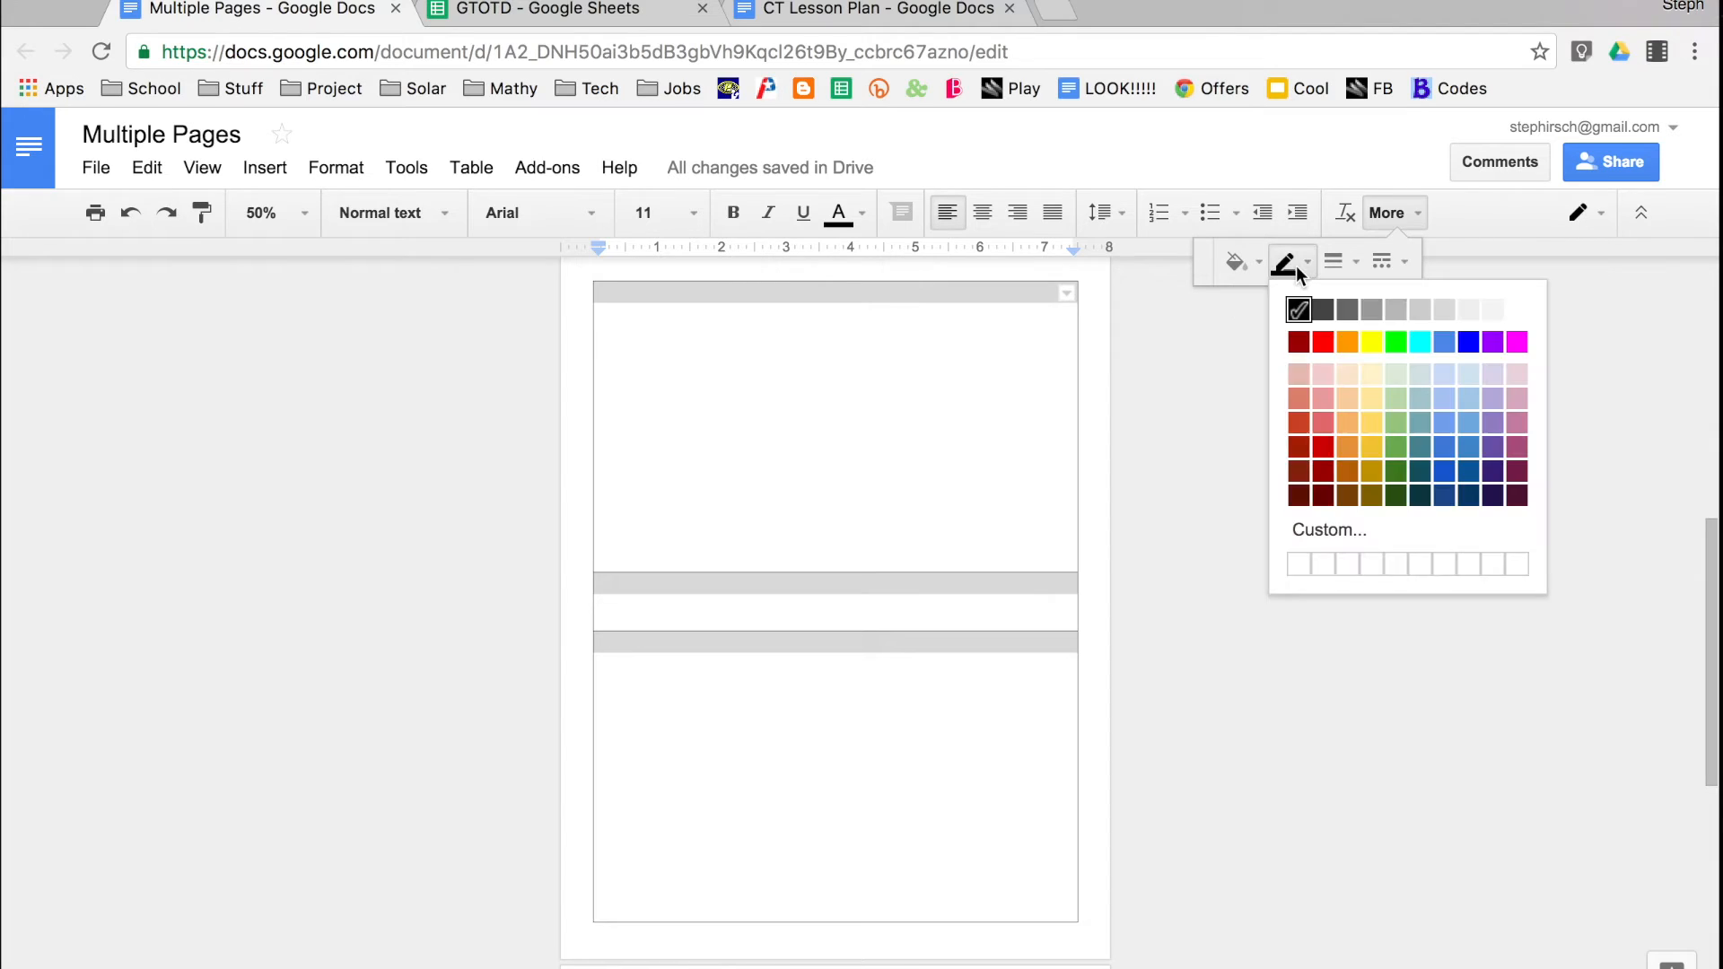
{"action": "left_click", "coordinate": [1342, 263]}
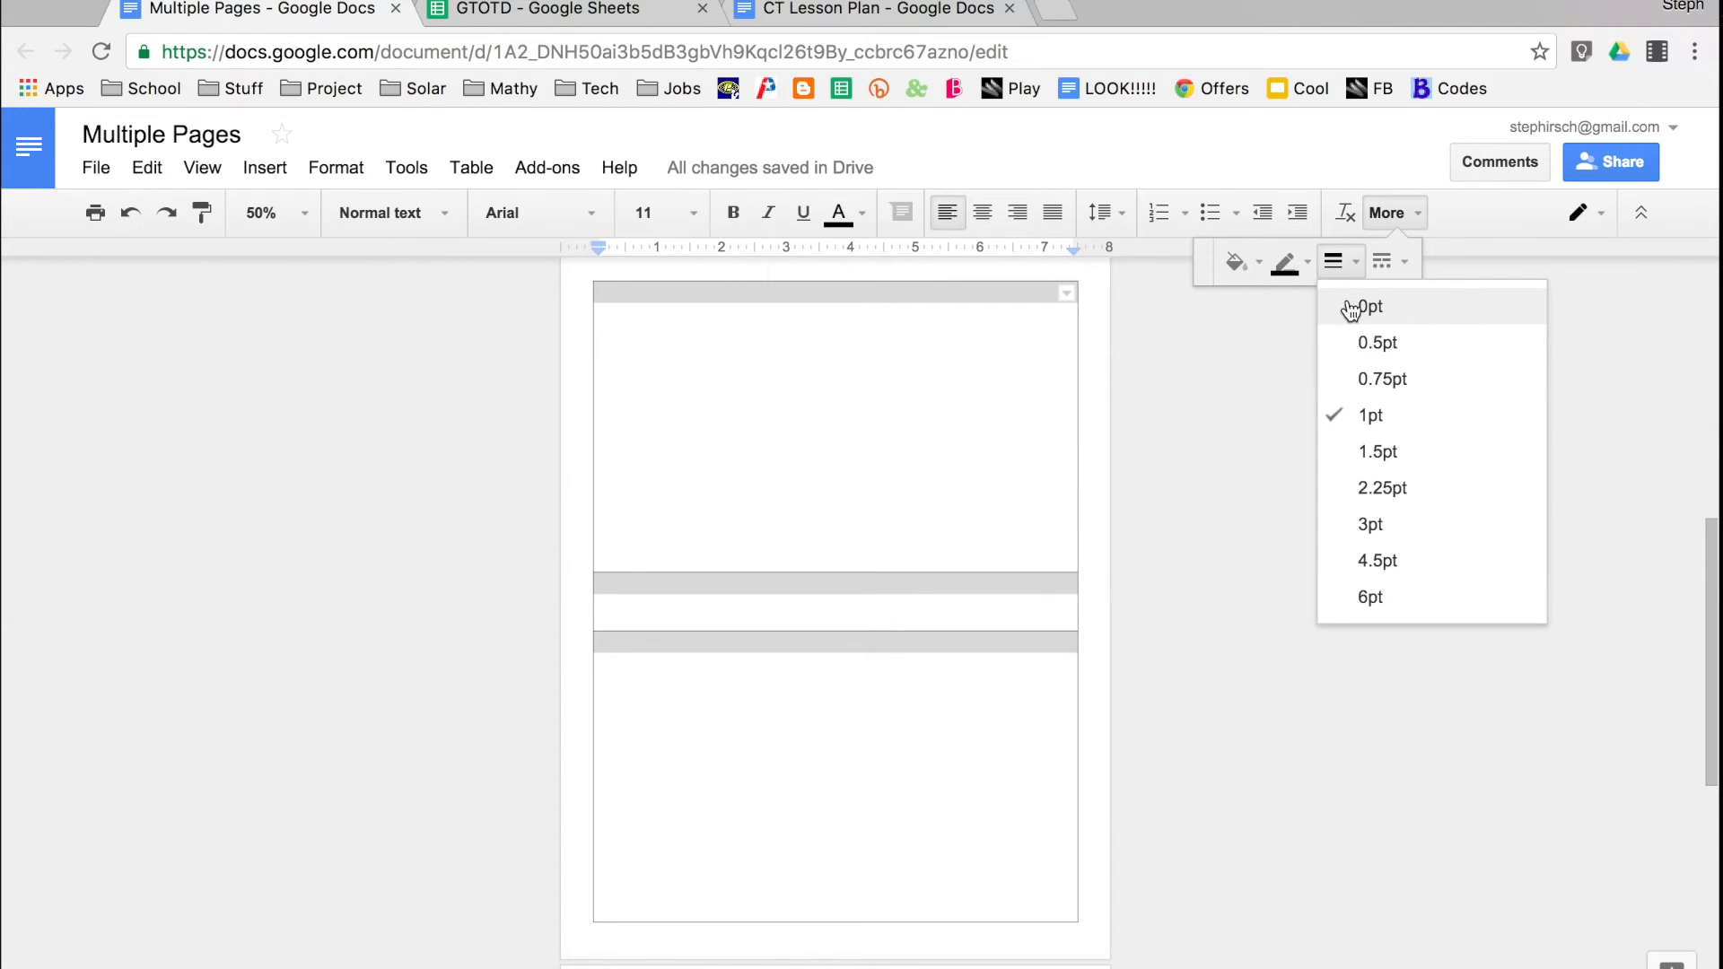
{"action": "left_click", "coordinate": [1348, 305]}
{"action": "left_click", "coordinate": [1051, 402]}
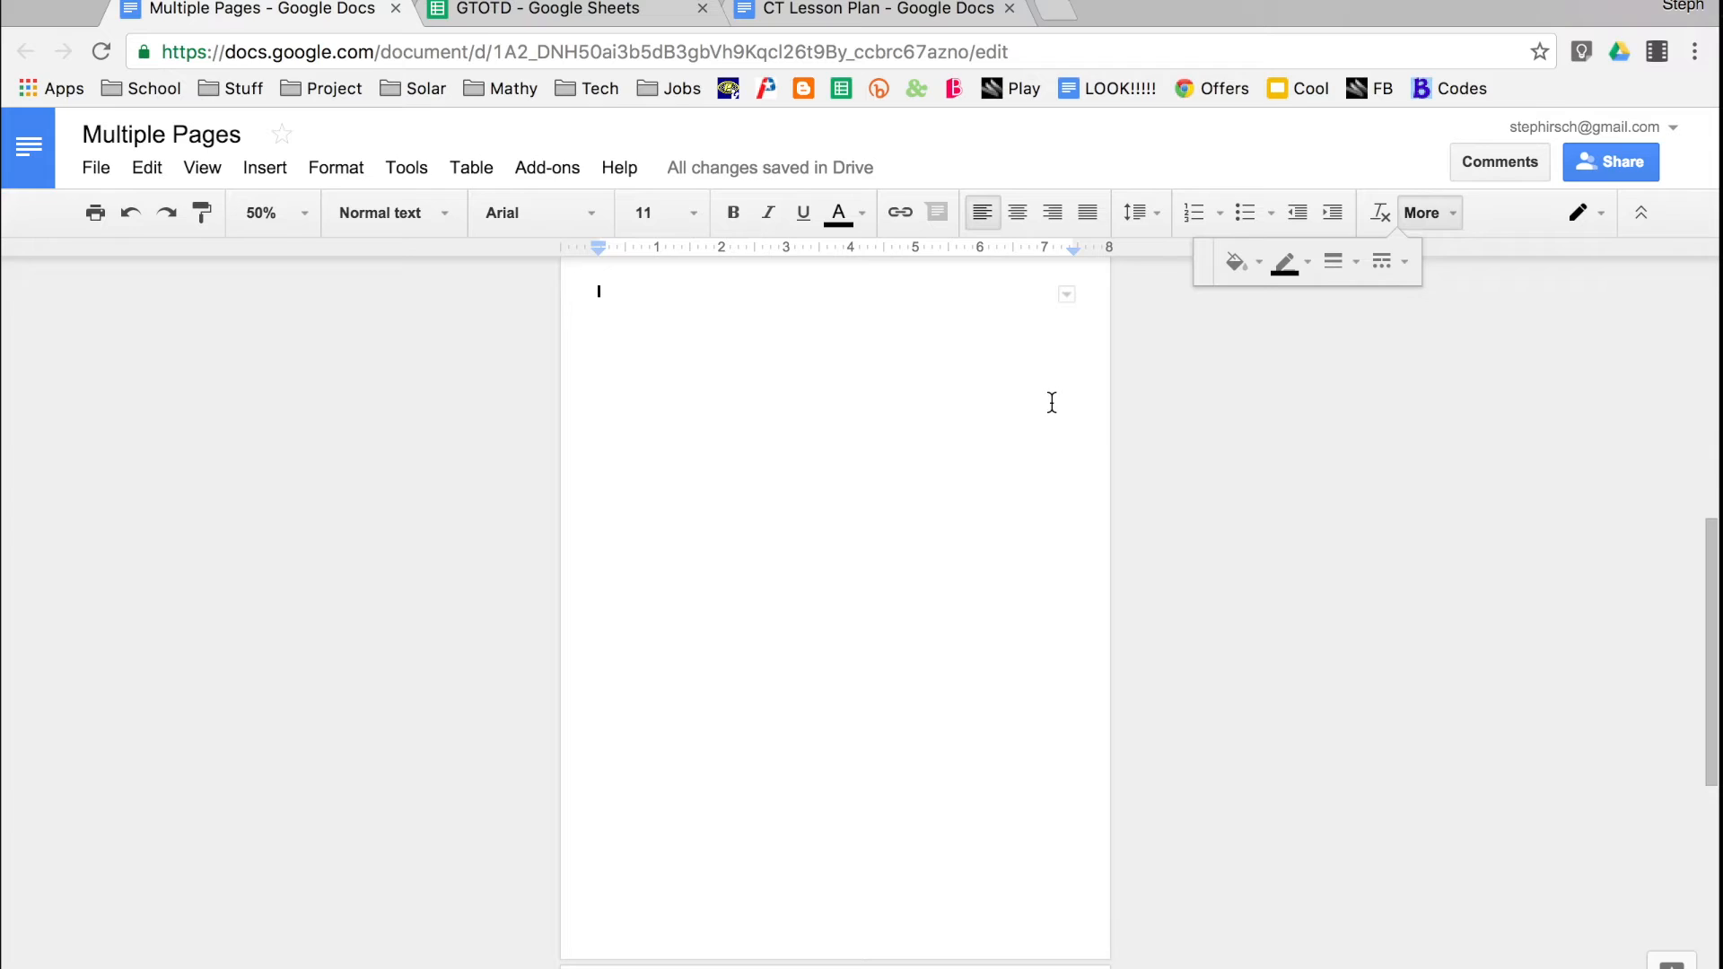
Step: Change the document's page orientation to Landscape in the page setup
{"action": "scroll", "coordinate": [947, 424], "scroll_direction": "down", "scroll_amount": 3}
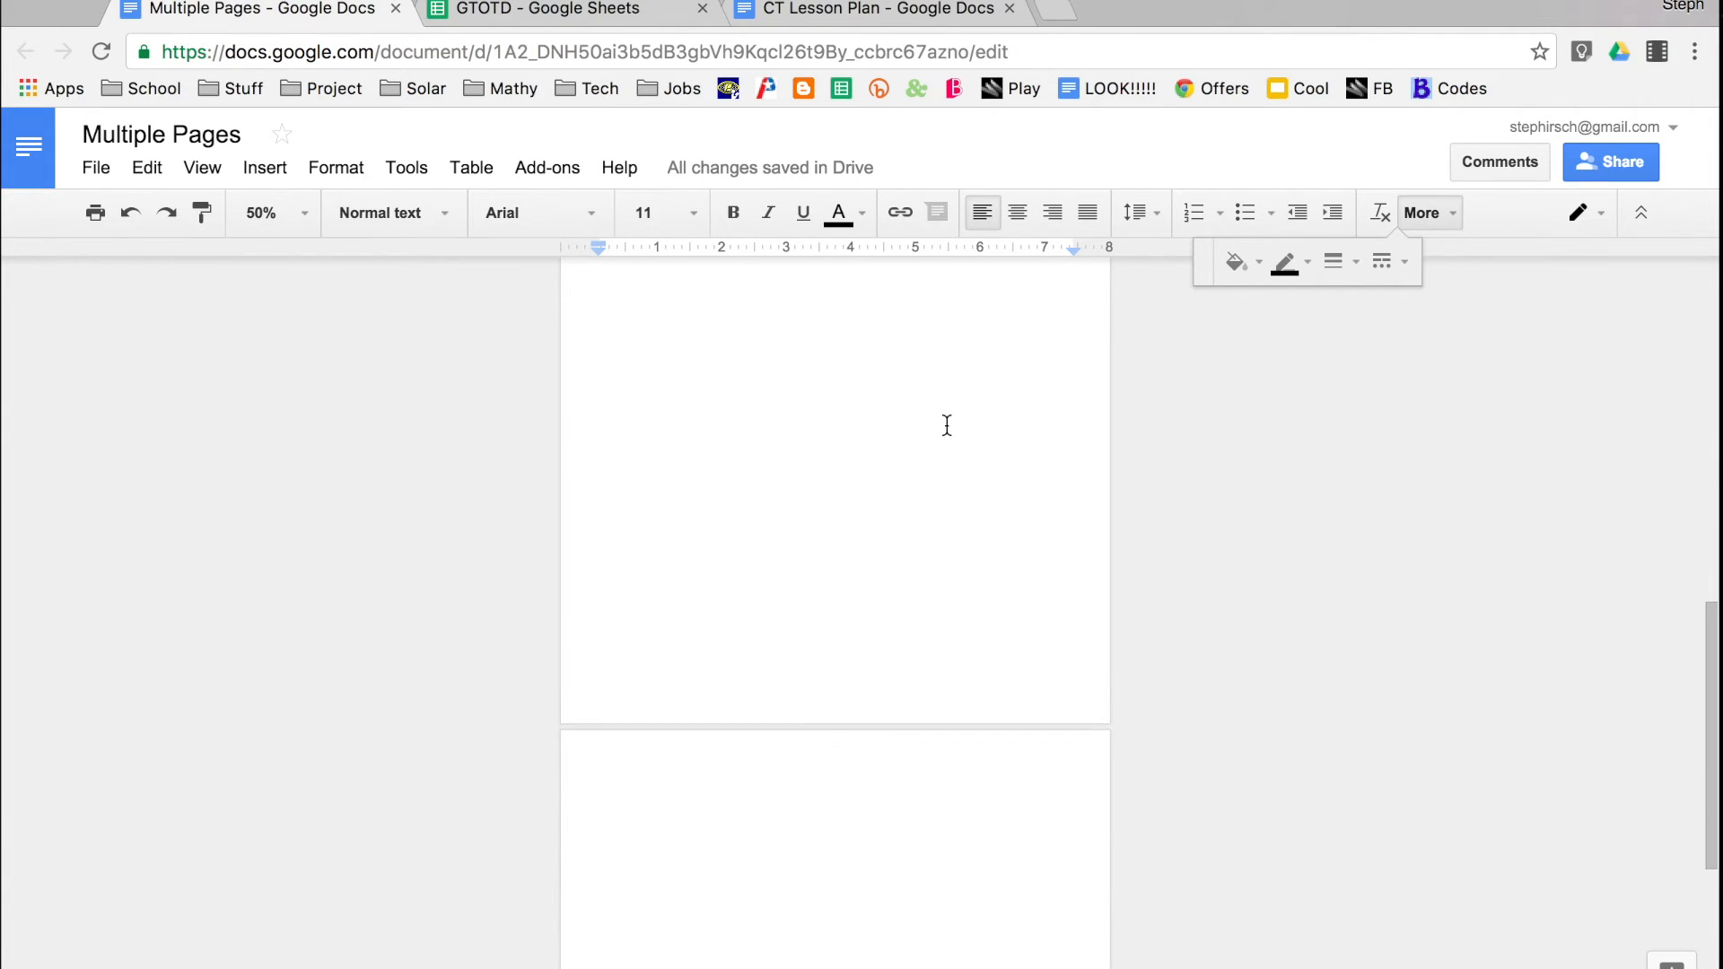
{"action": "scroll", "coordinate": [946, 424], "scroll_direction": "down", "scroll_amount": 5}
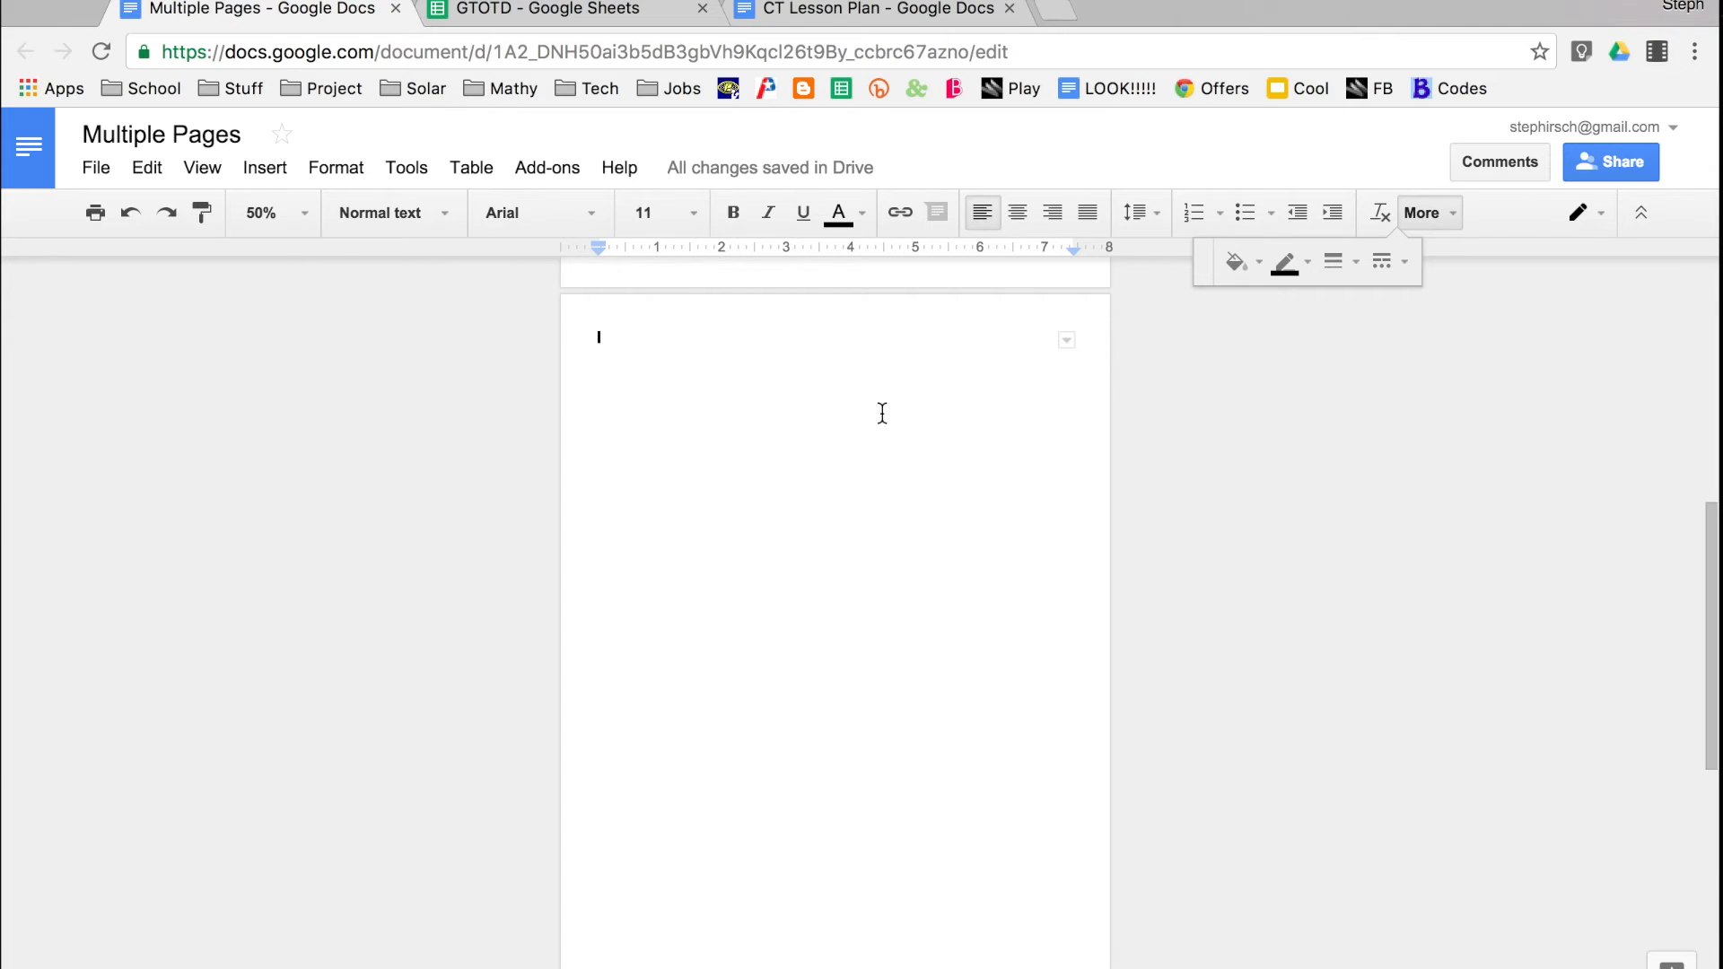
{"action": "left_click", "coordinate": [96, 167]}
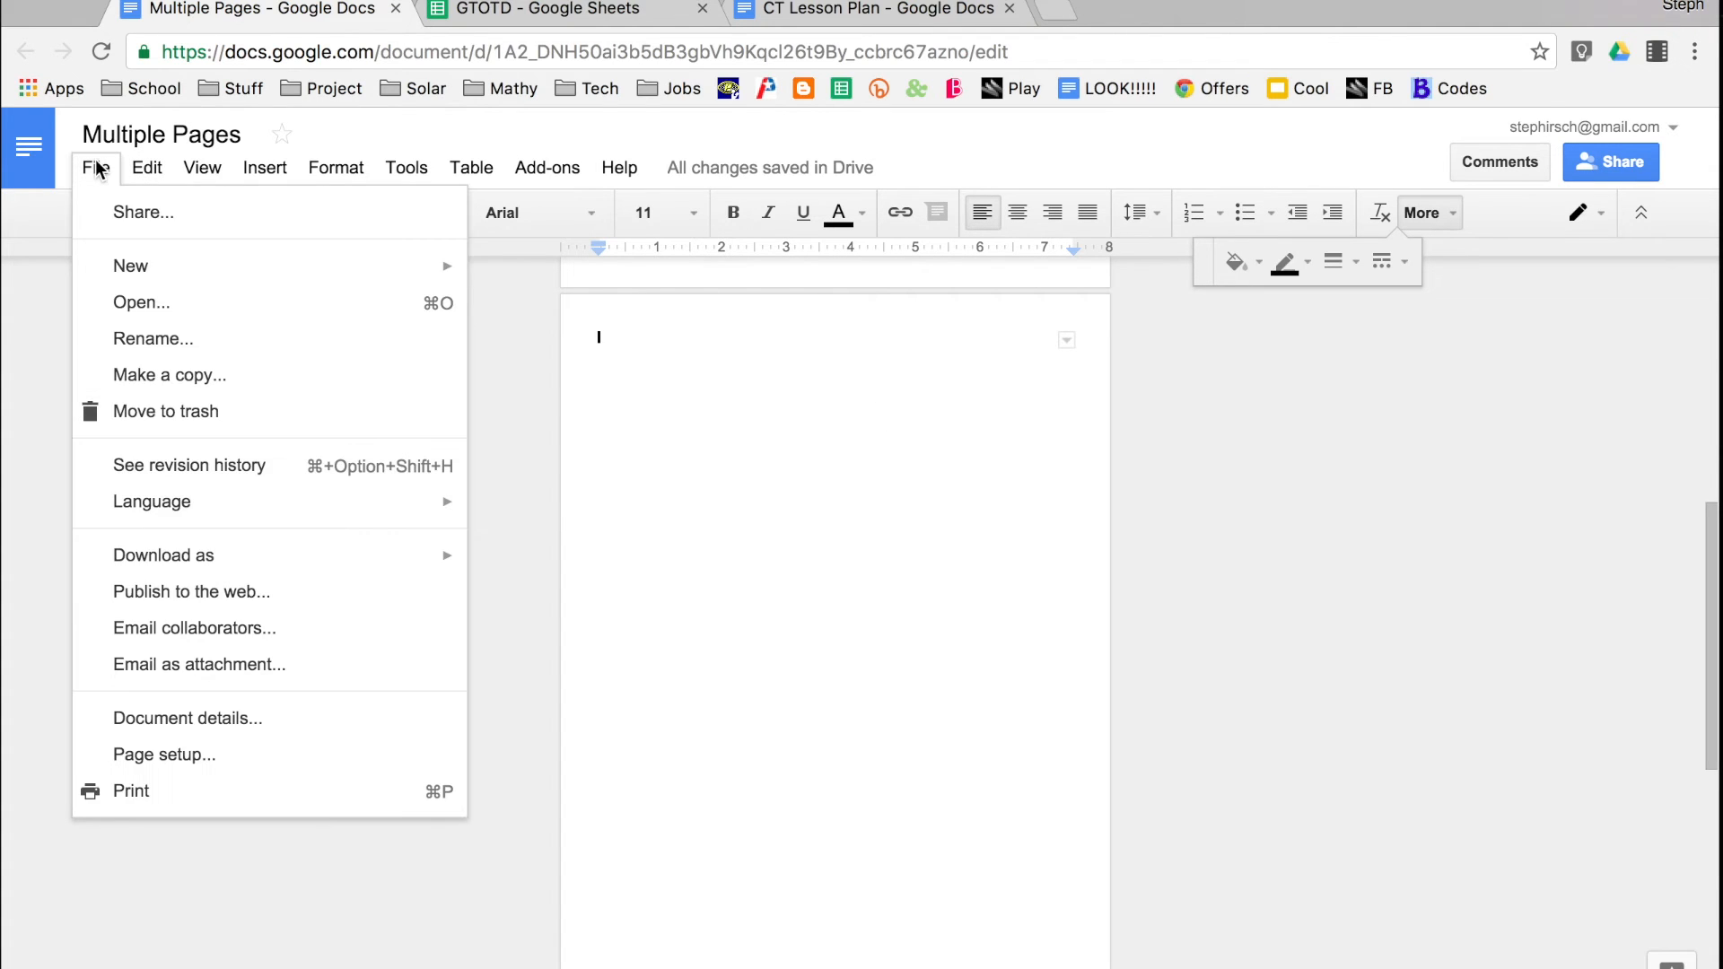
{"action": "left_click", "coordinate": [228, 759]}
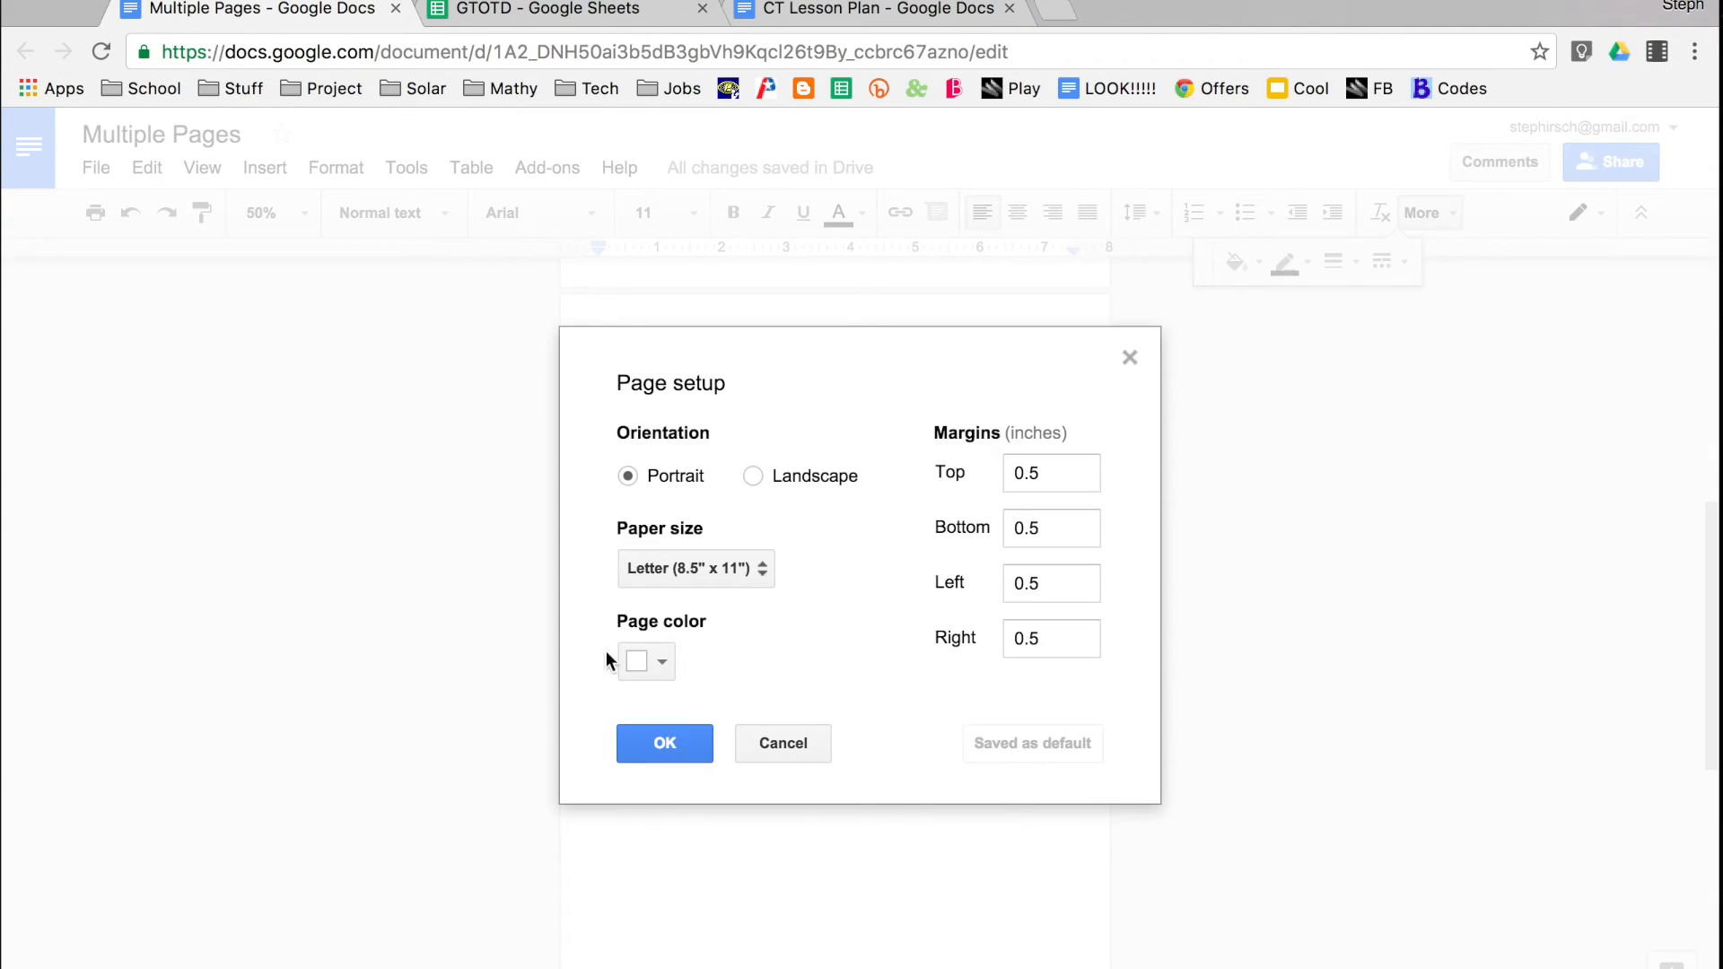
{"action": "left_click", "coordinate": [788, 479]}
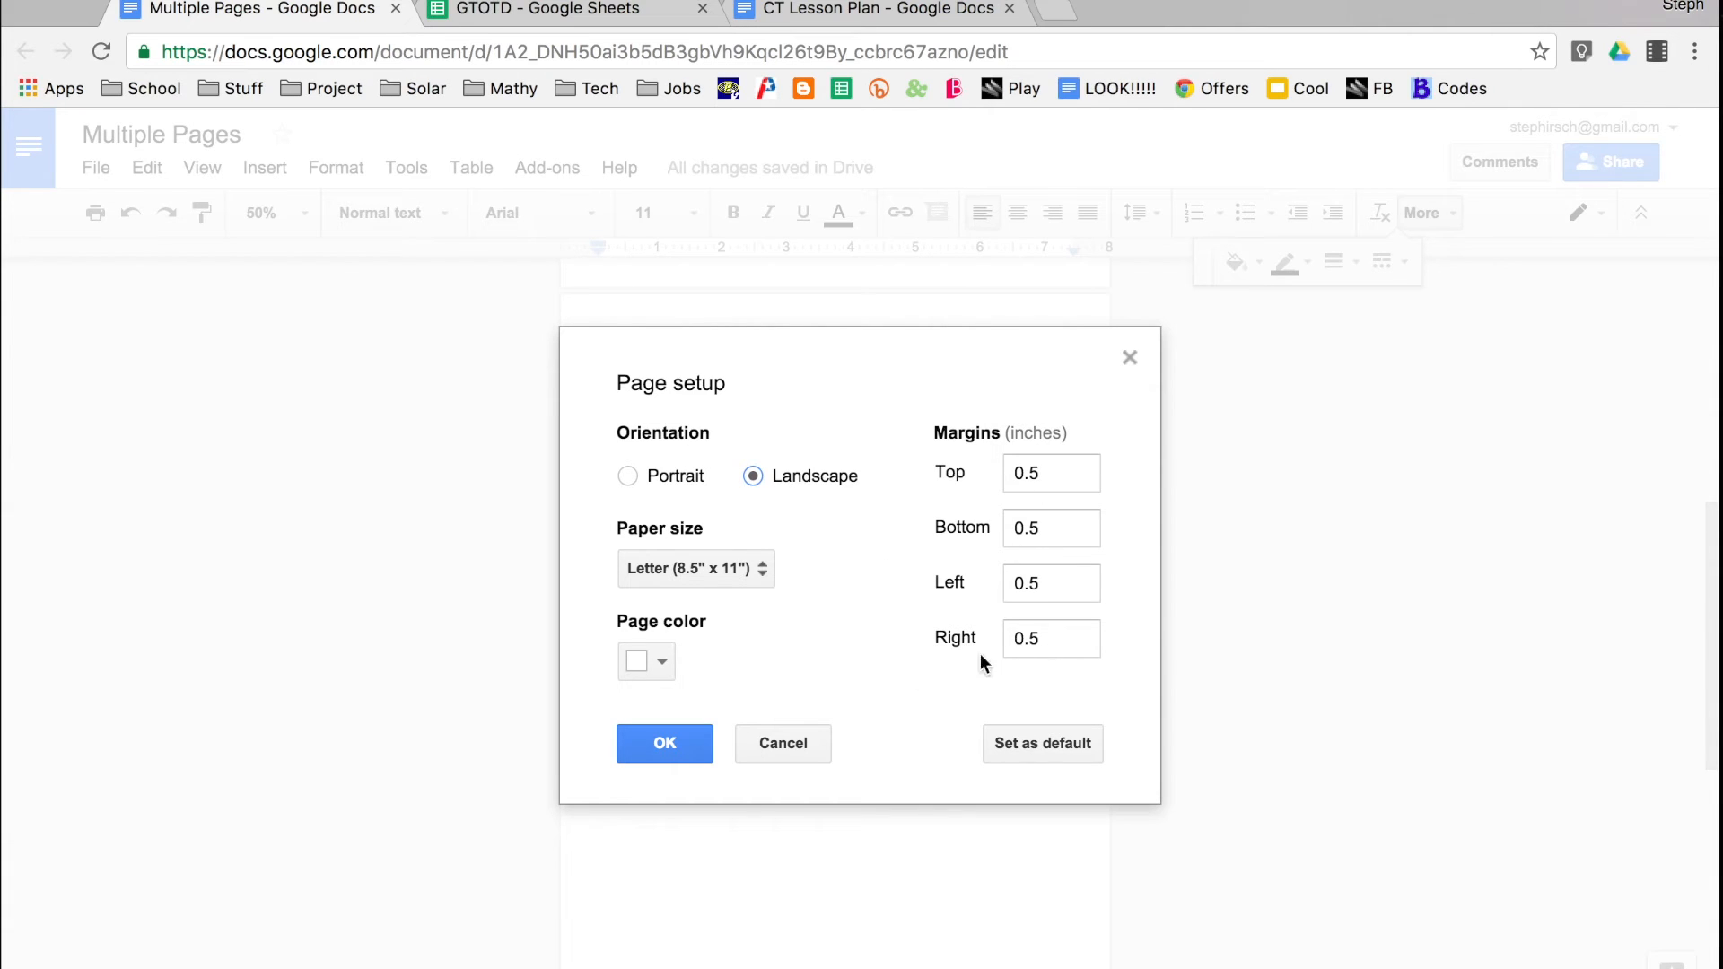
{"action": "left_click", "coordinate": [664, 744]}
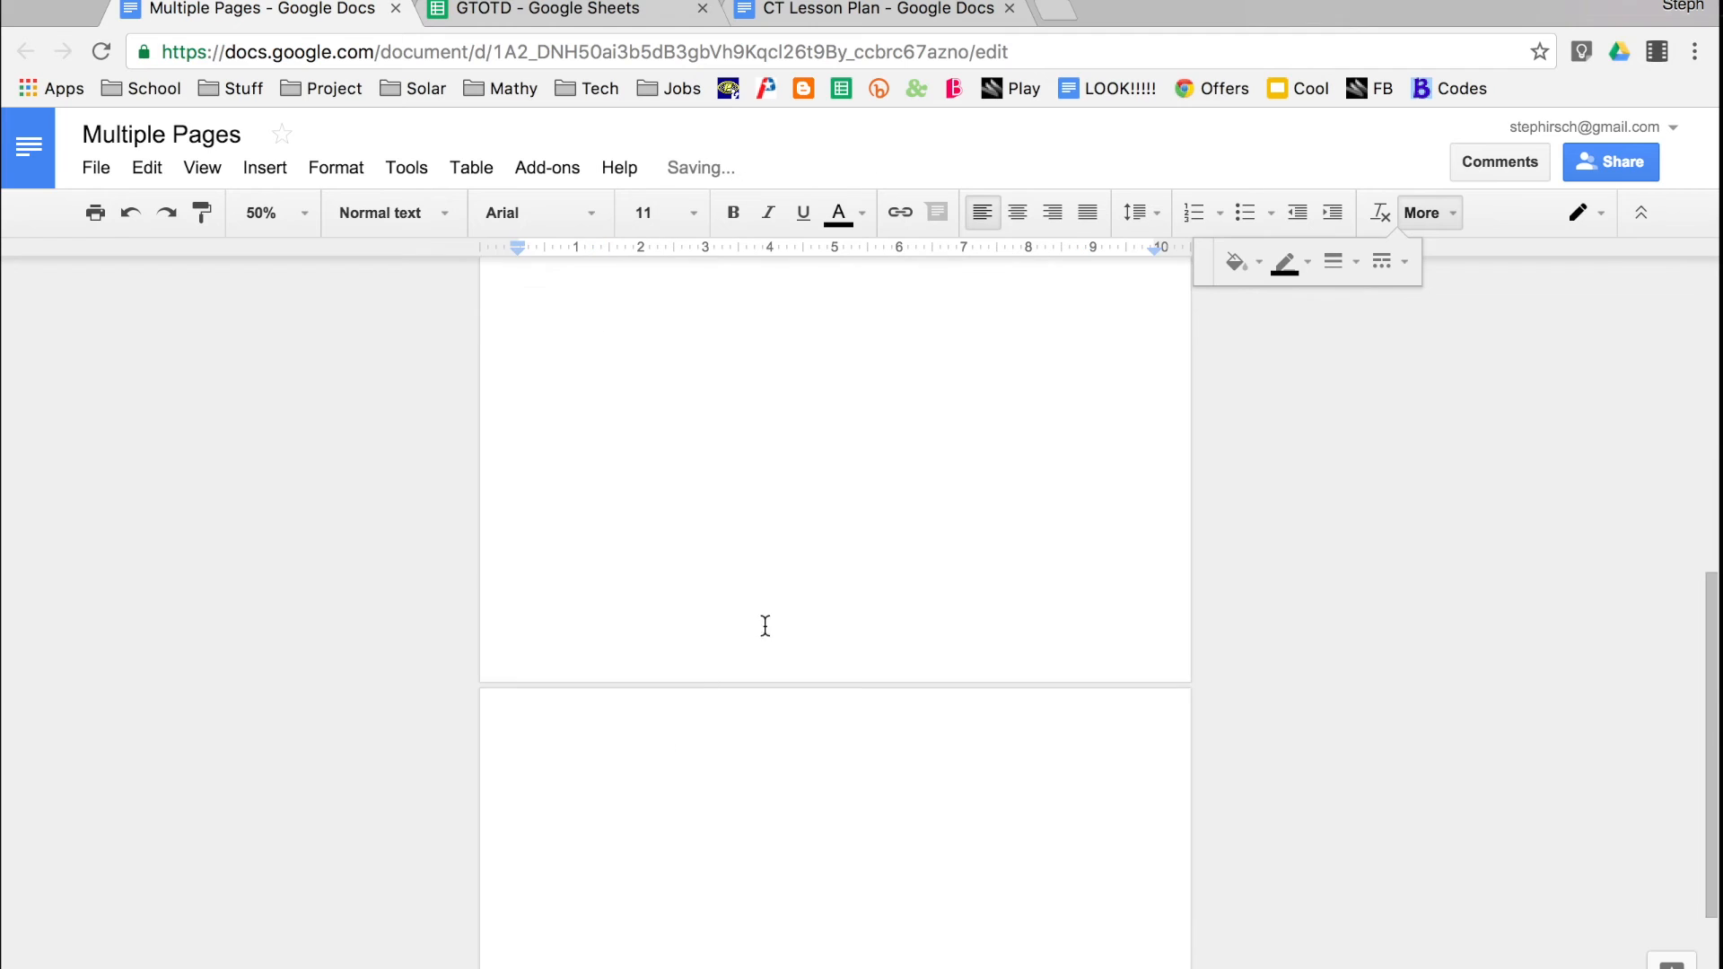
Step: Set the document zoom to 100%, view the start of the first page, and hide the extra table formatting options
{"action": "scroll", "coordinate": [780, 609], "scroll_direction": "up", "scroll_amount": 3}
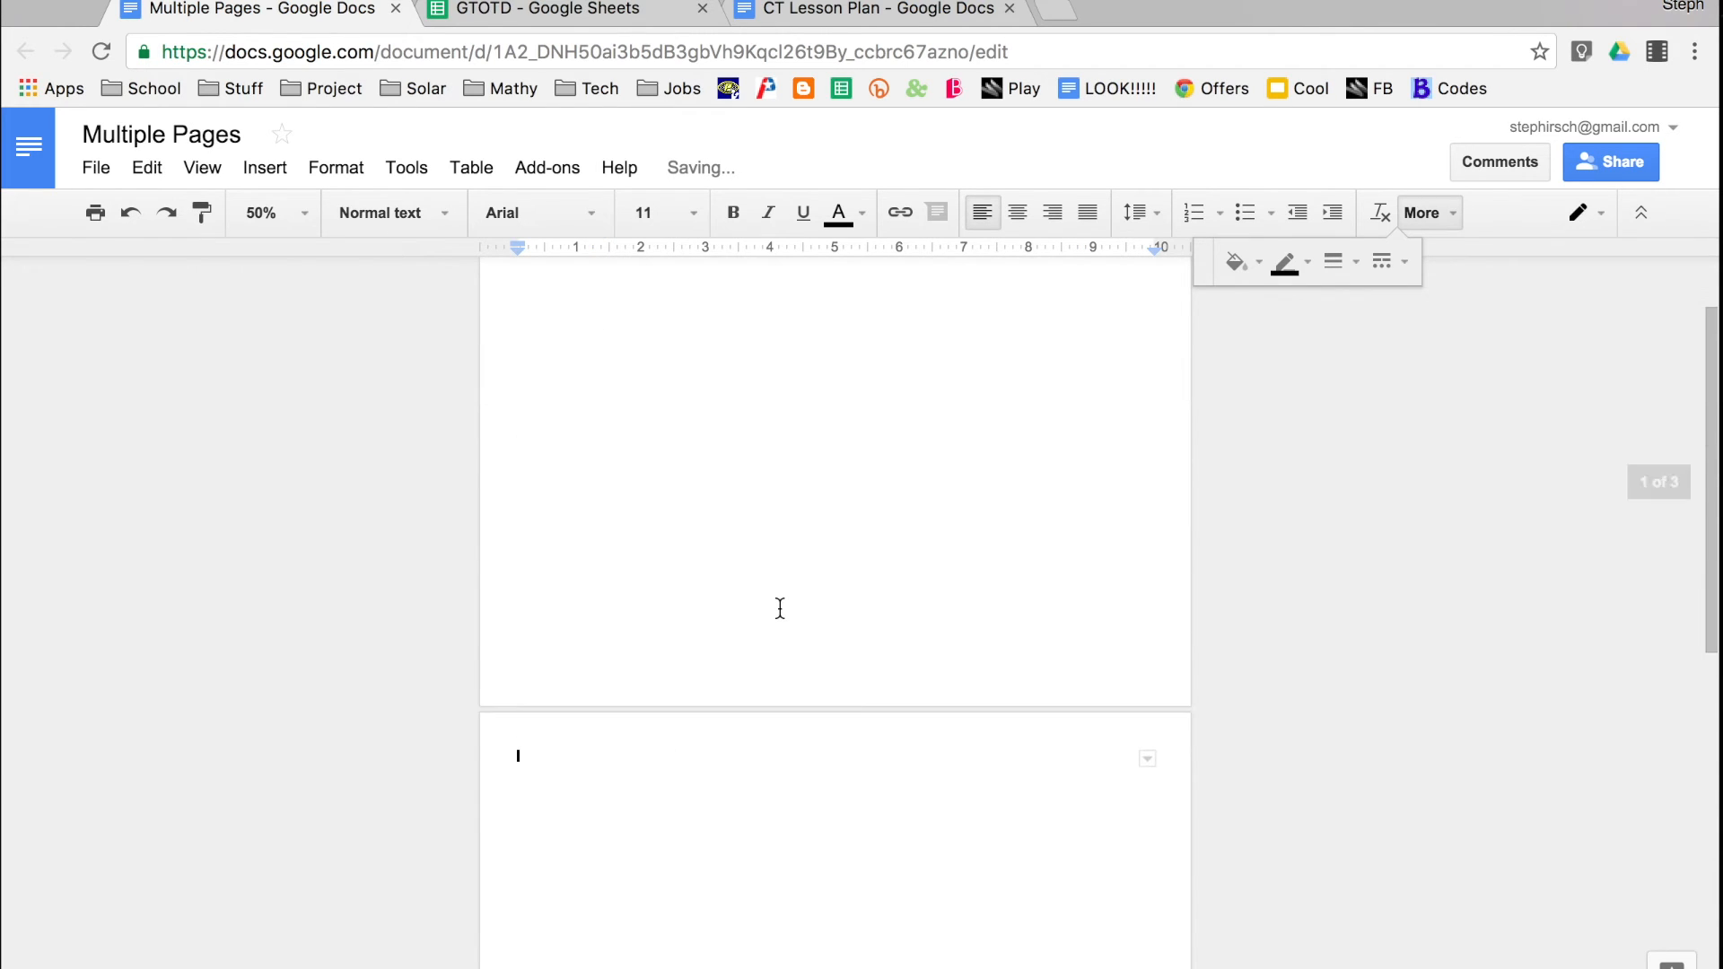
{"action": "left_click", "coordinate": [287, 209]}
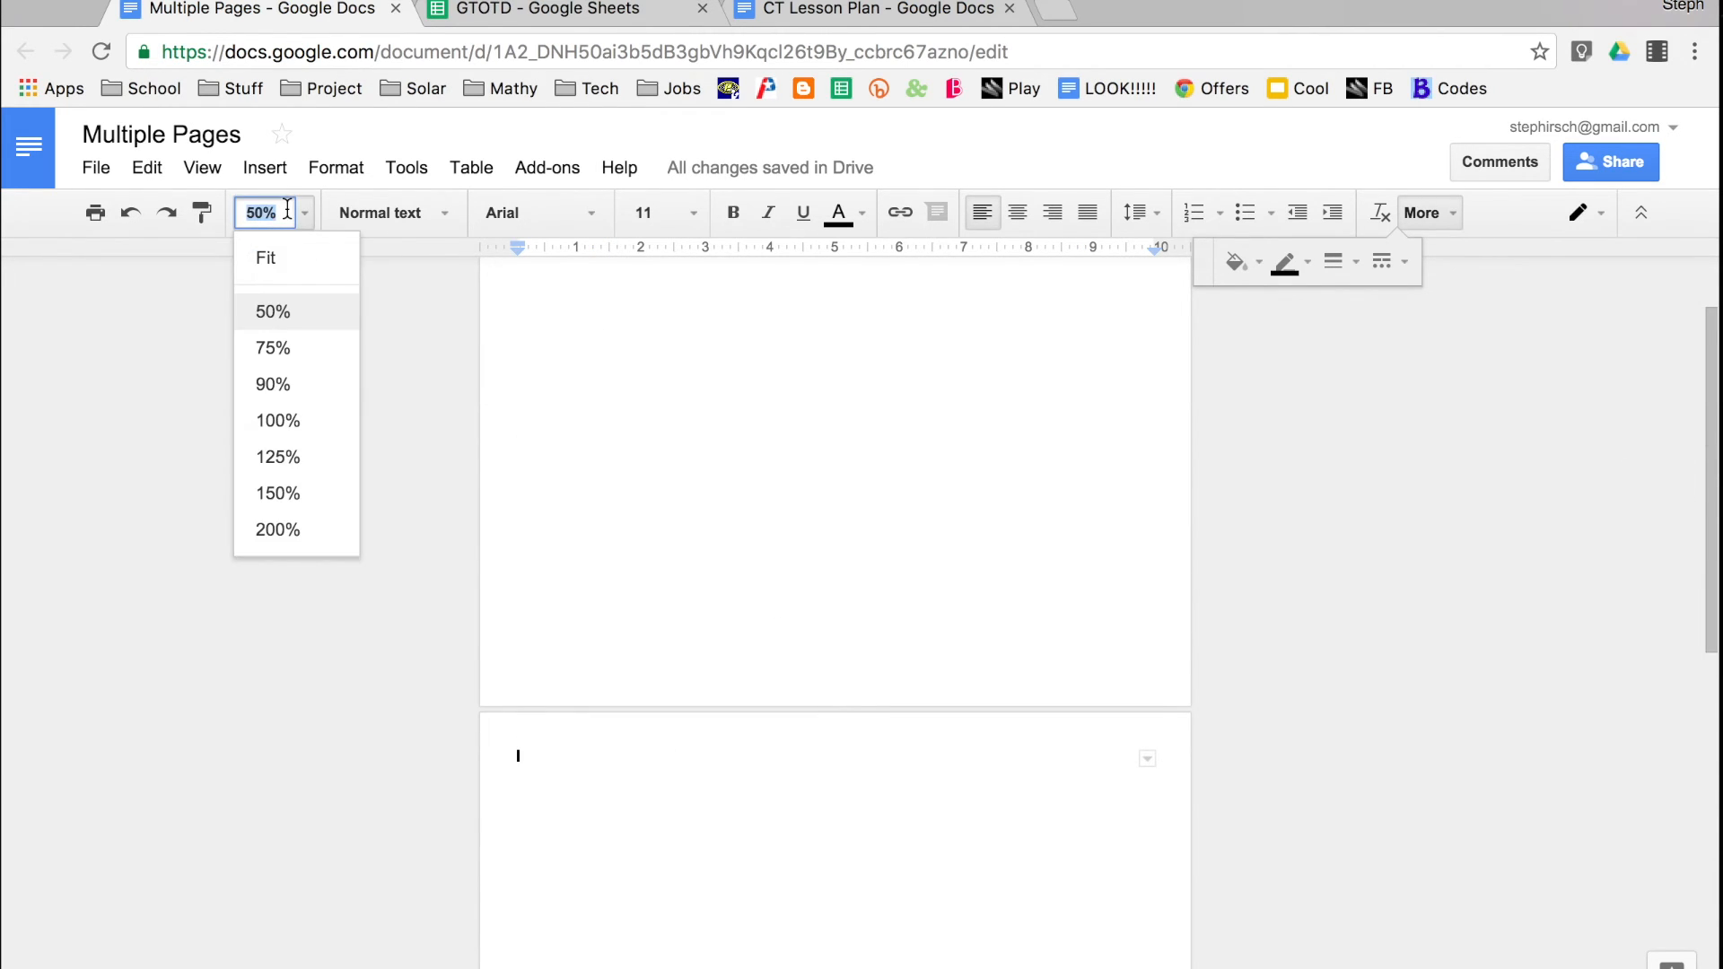
{"action": "left_click", "coordinate": [288, 423]}
{"action": "scroll", "coordinate": [707, 464], "scroll_direction": "up", "scroll_amount": 3}
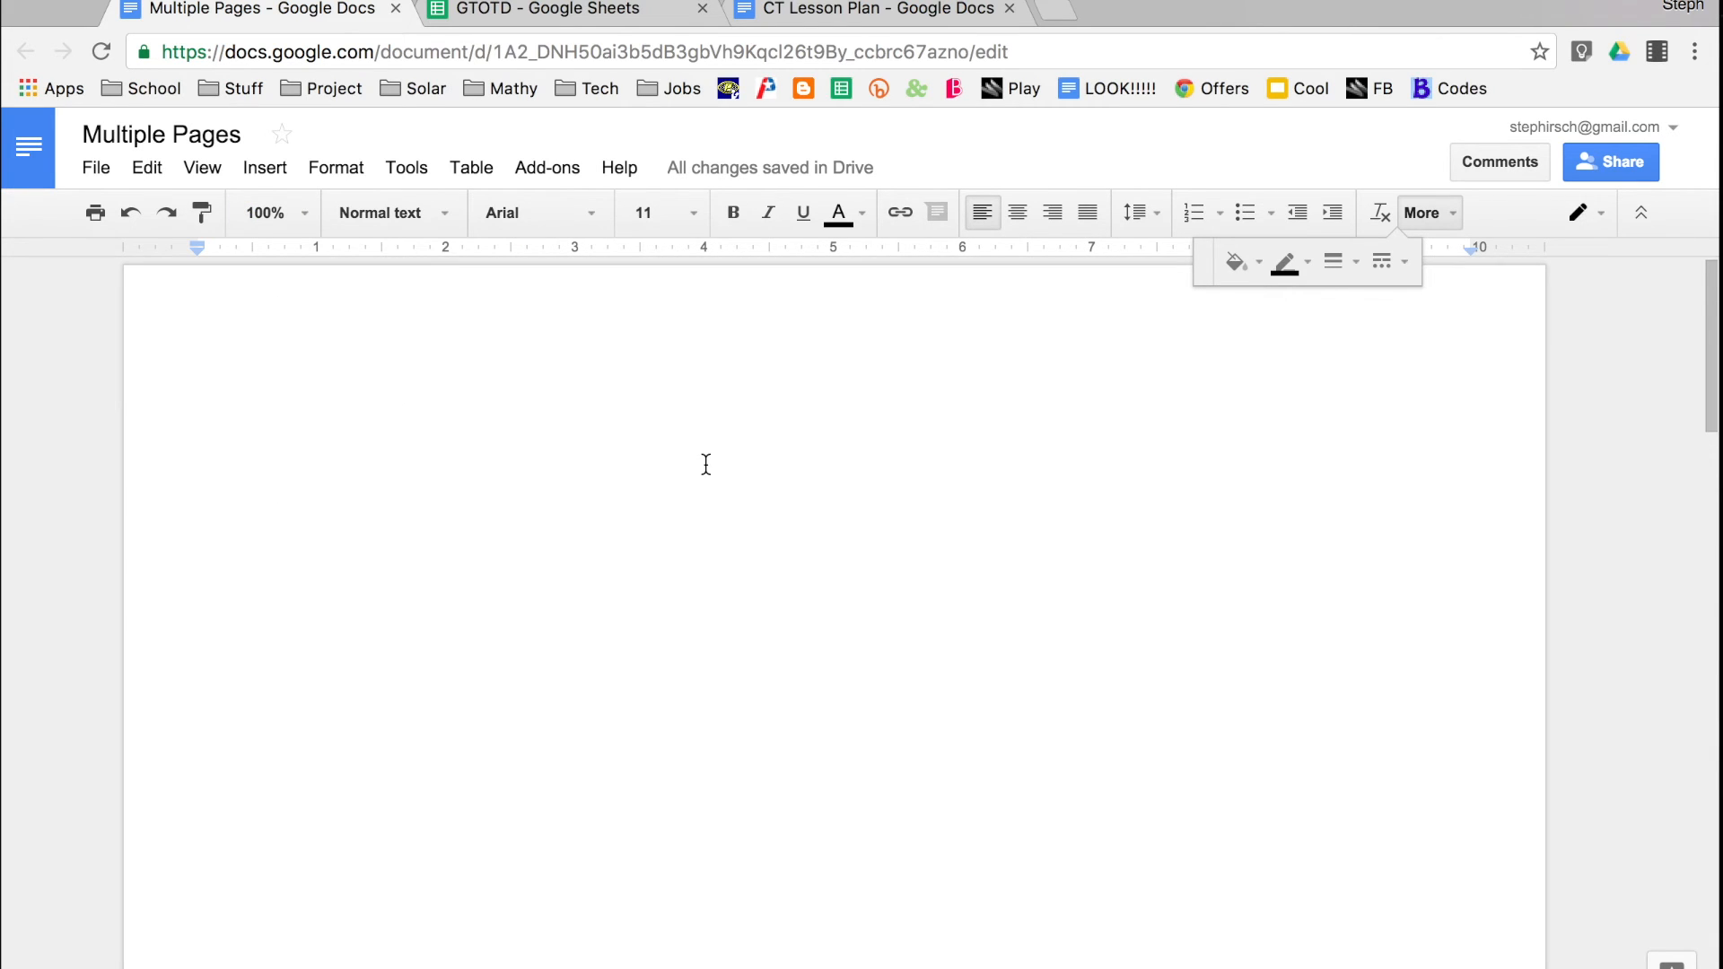
{"action": "left_click", "coordinate": [1427, 219]}
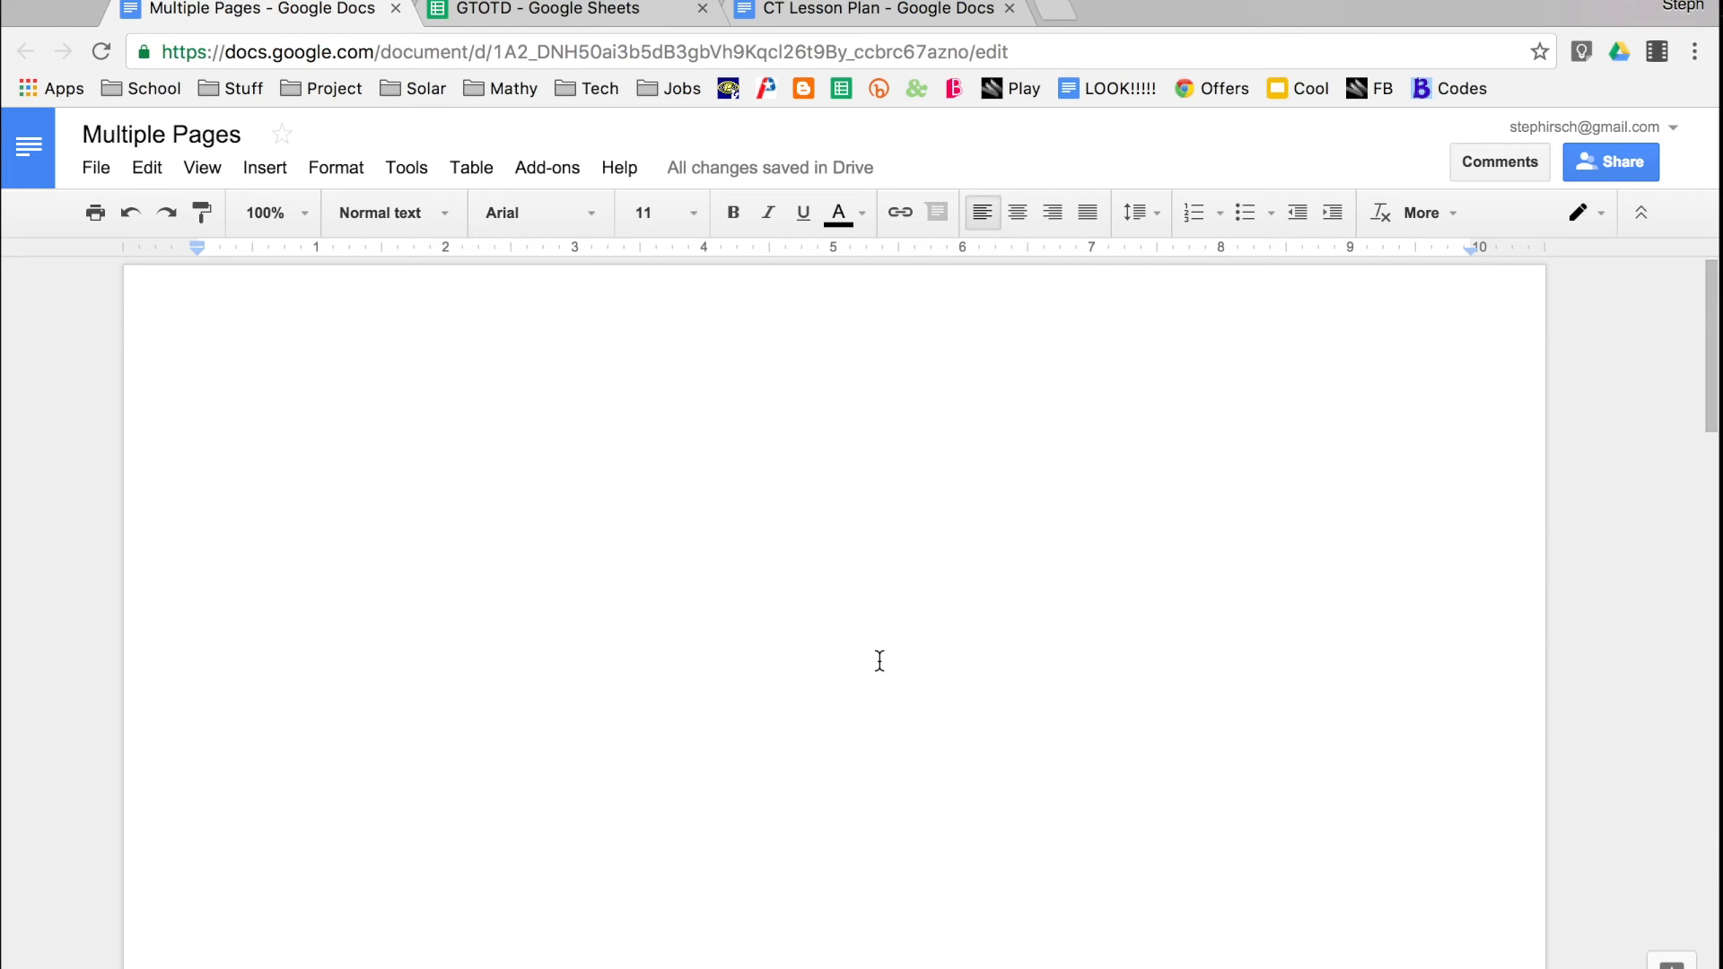